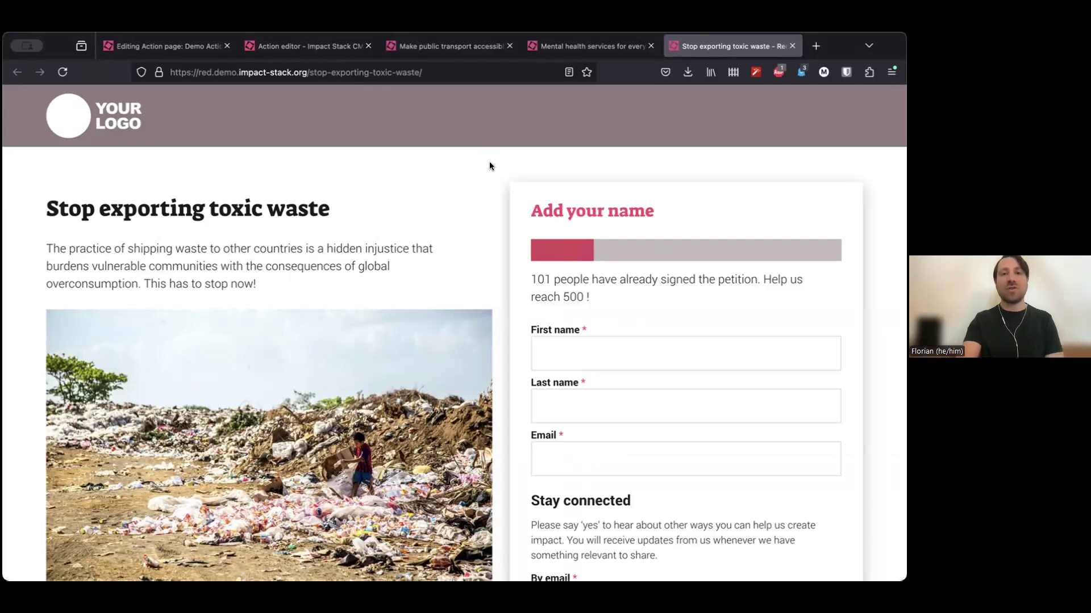
Examine the "Stop exporting toxic waste" petition page, including its introduction, progress bar, name and email fields, and Stay connected section.
scroll(490, 170, "down", 3)
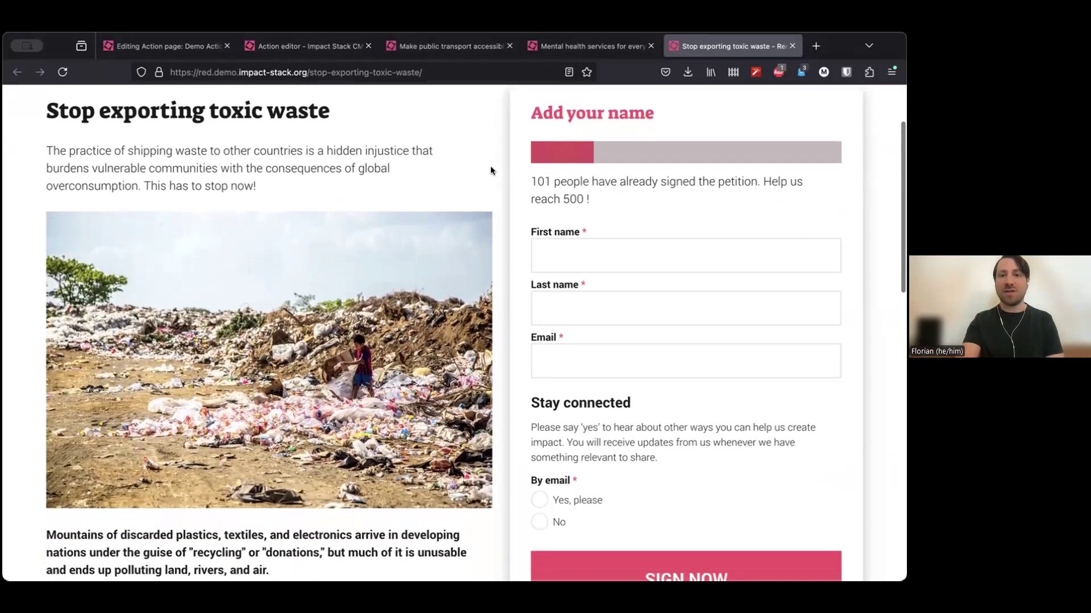
scroll(491, 171, "down", 6)
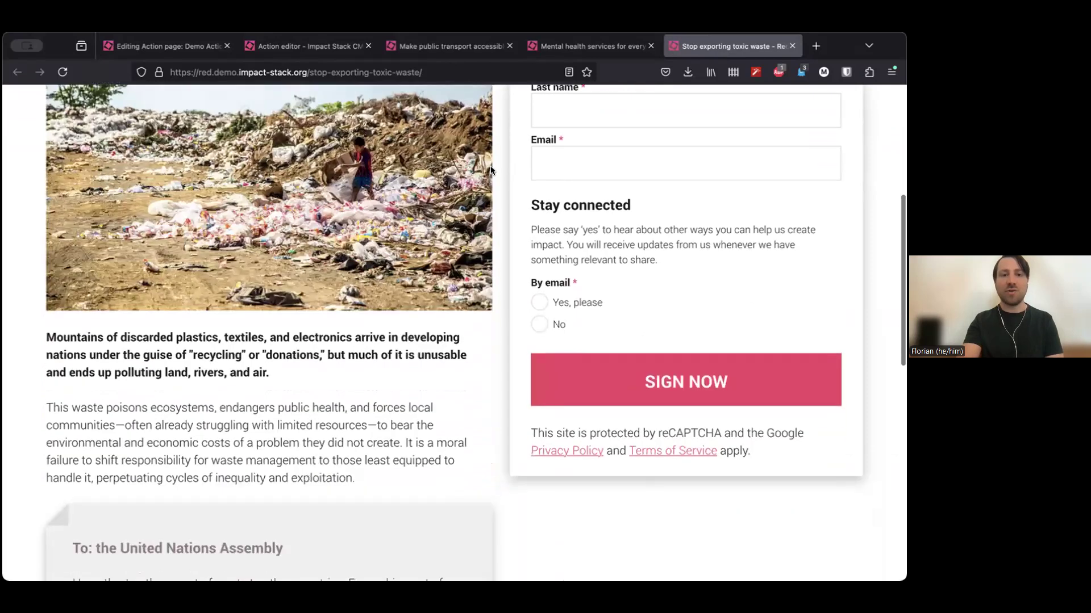
scroll(491, 170, "up", 9)
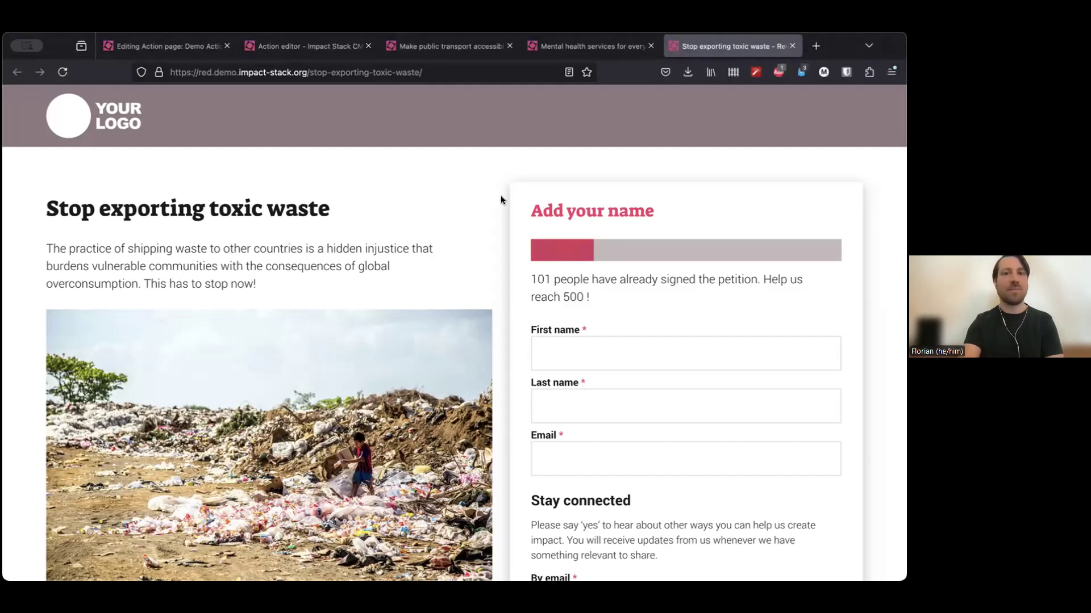
left_click(446, 176)
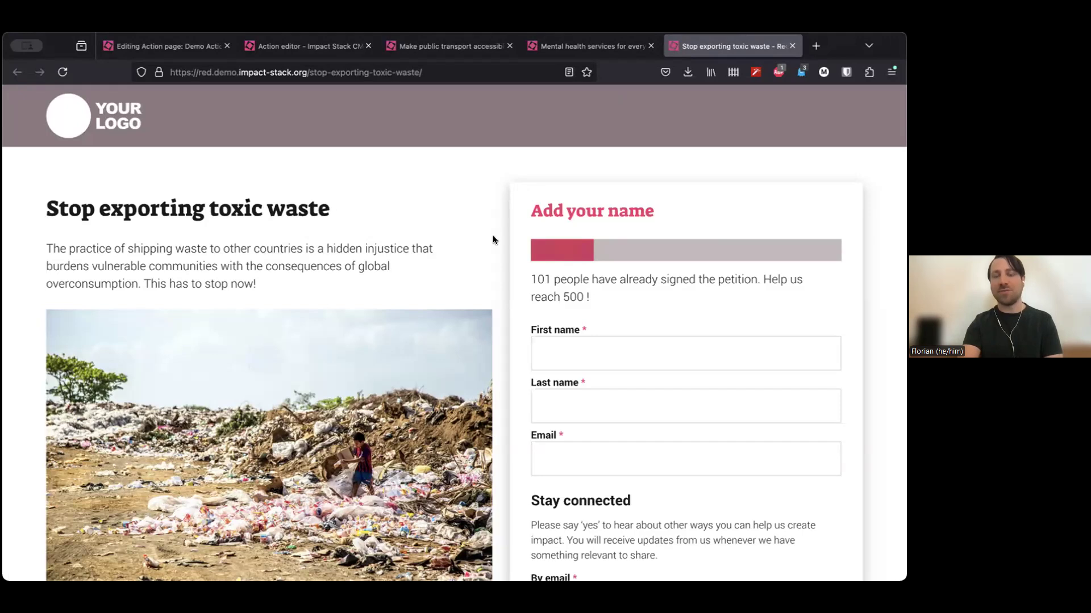
scroll(493, 240, "down", 2)
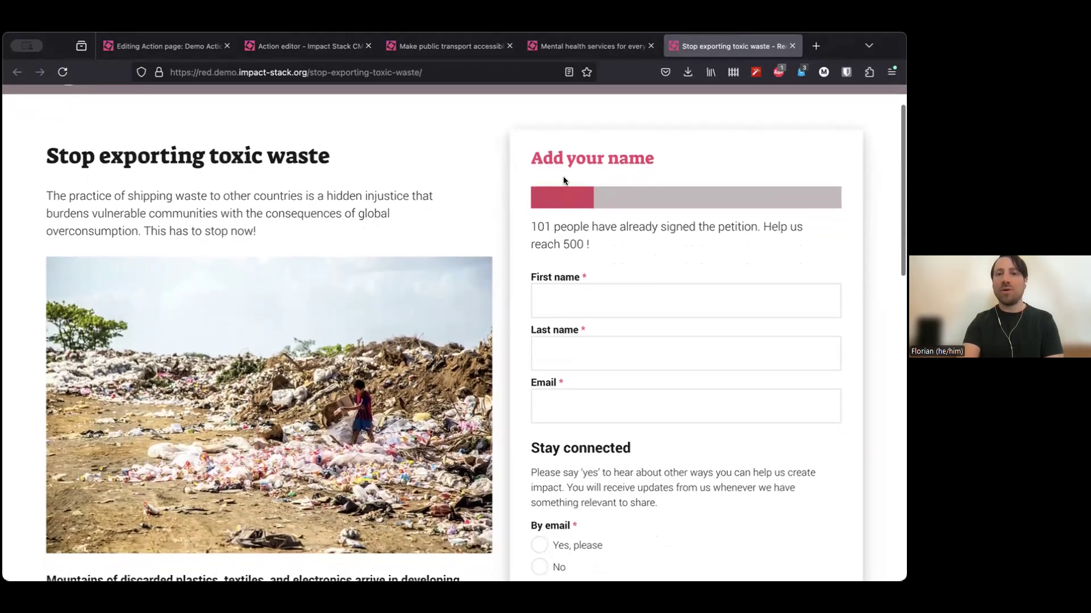
scroll(580, 225, "down", 2)
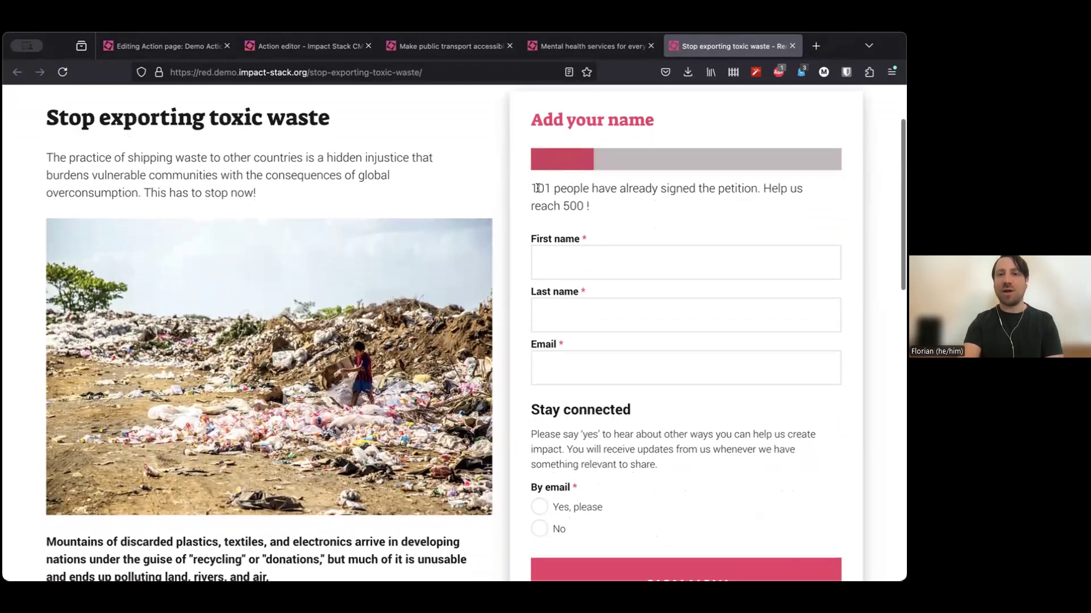
scroll(605, 183, "down", 1)
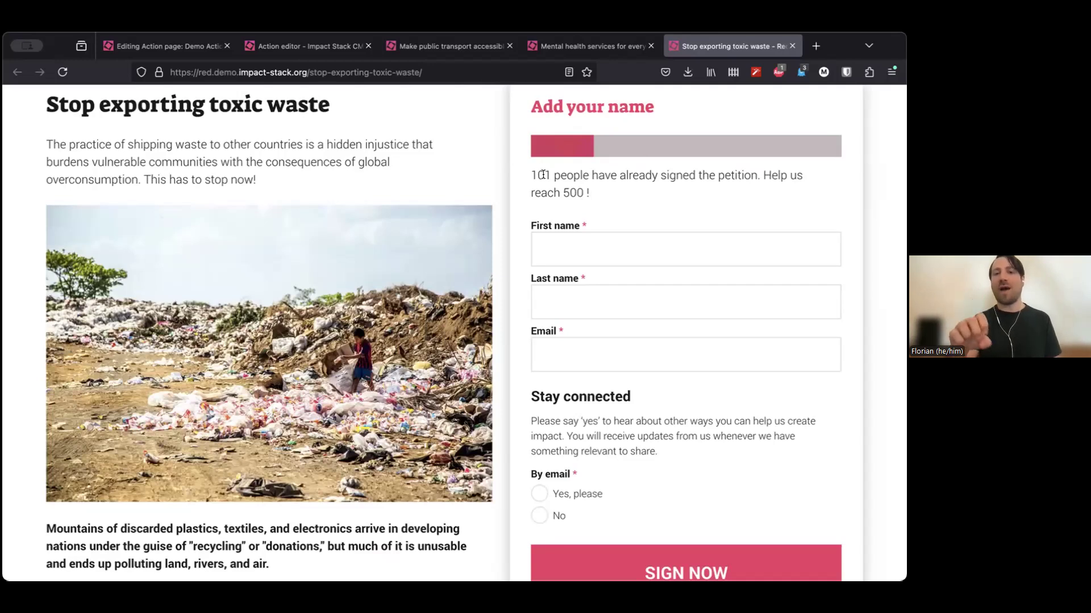
scroll(516, 201, "down", 3)
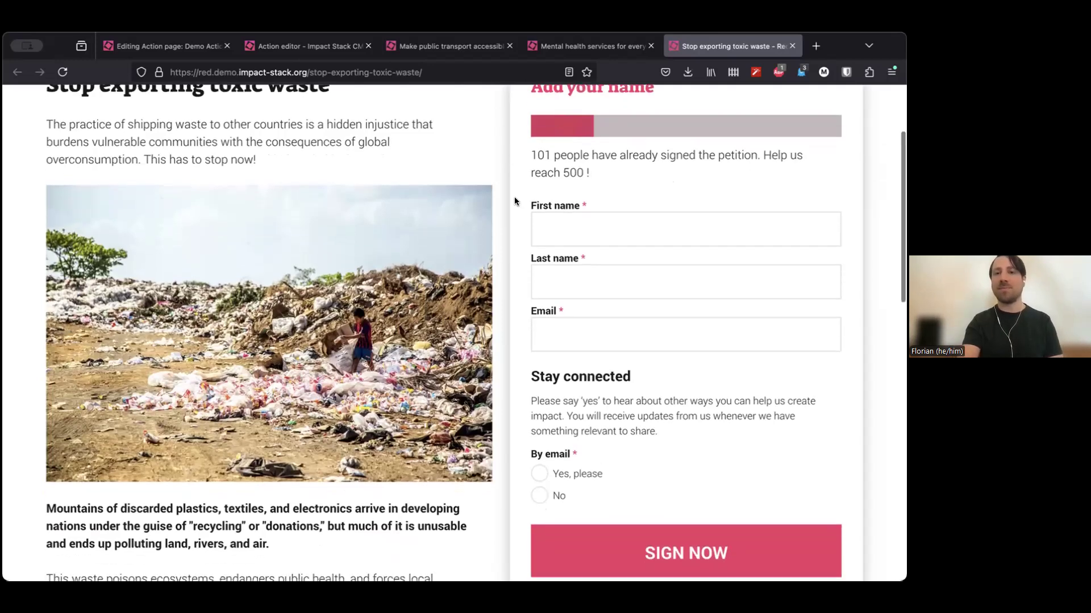
scroll(516, 202, "down", 3)
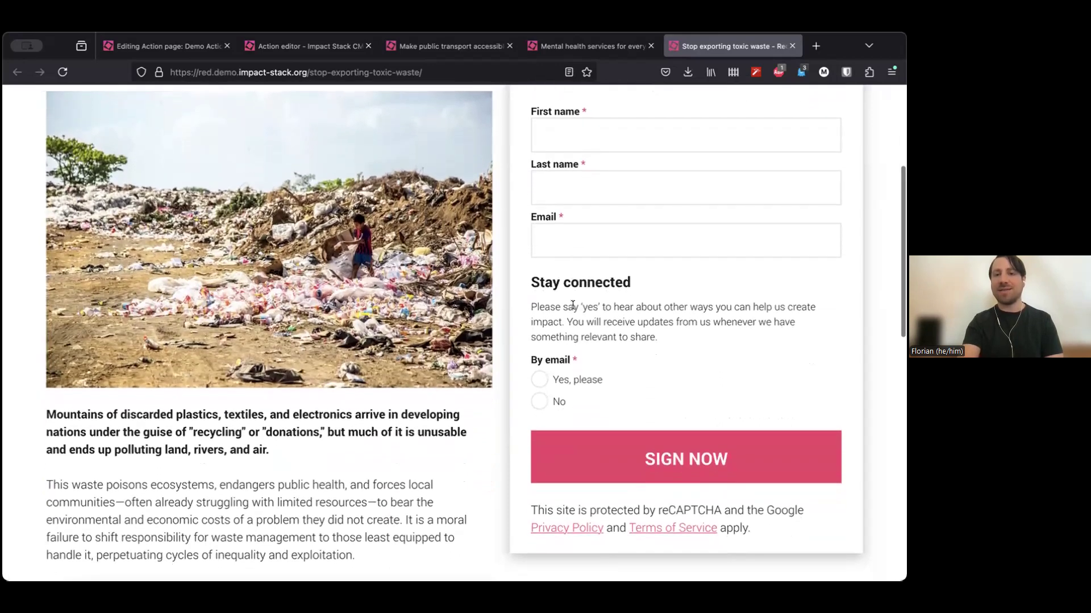
scroll(573, 305, "down", 1)
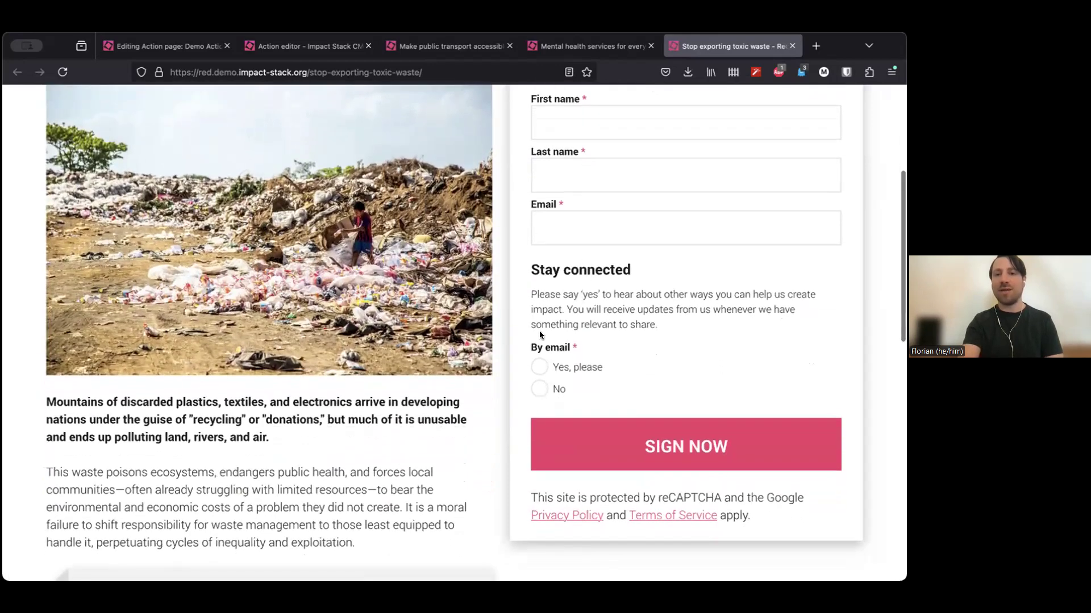
Test the petition form's email opt-in by selecting No, and switch the answer to "Yes, please".
mouse_move(571, 351)
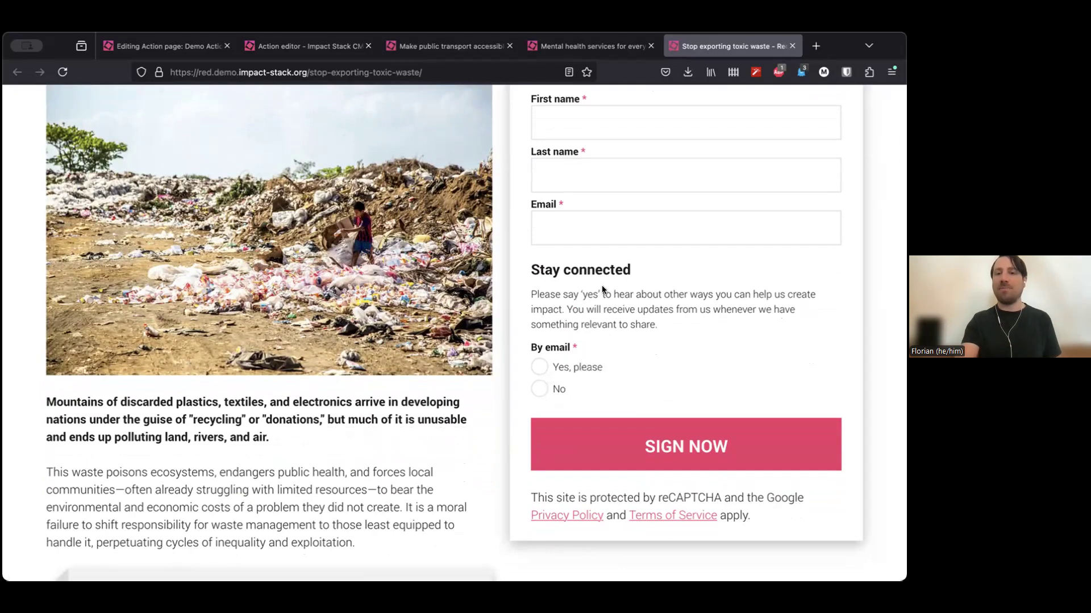
scroll(602, 284, "down", 1)
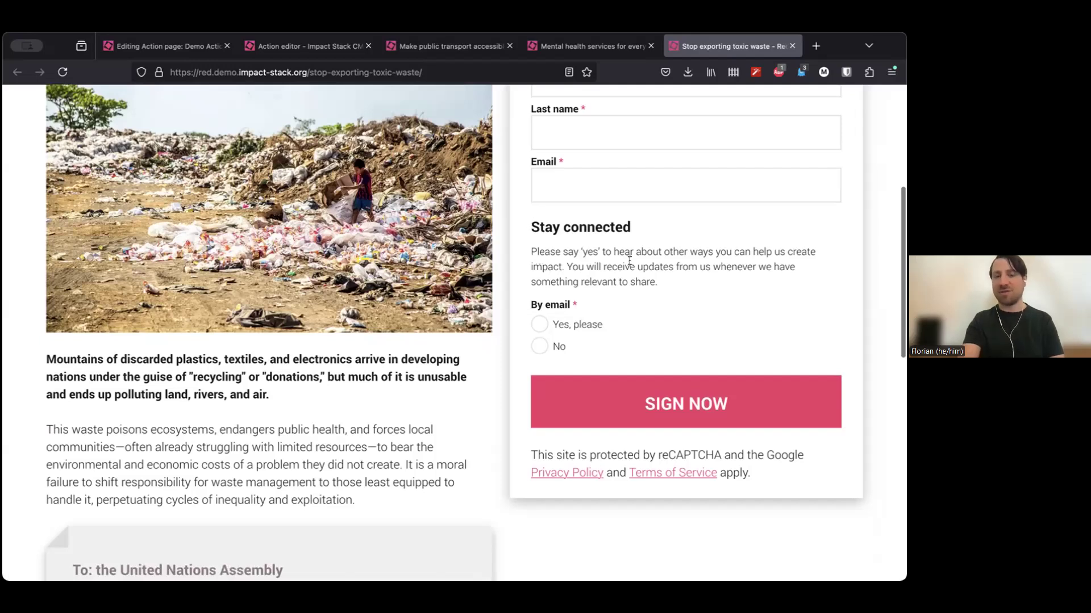
scroll(629, 260, "down", 1)
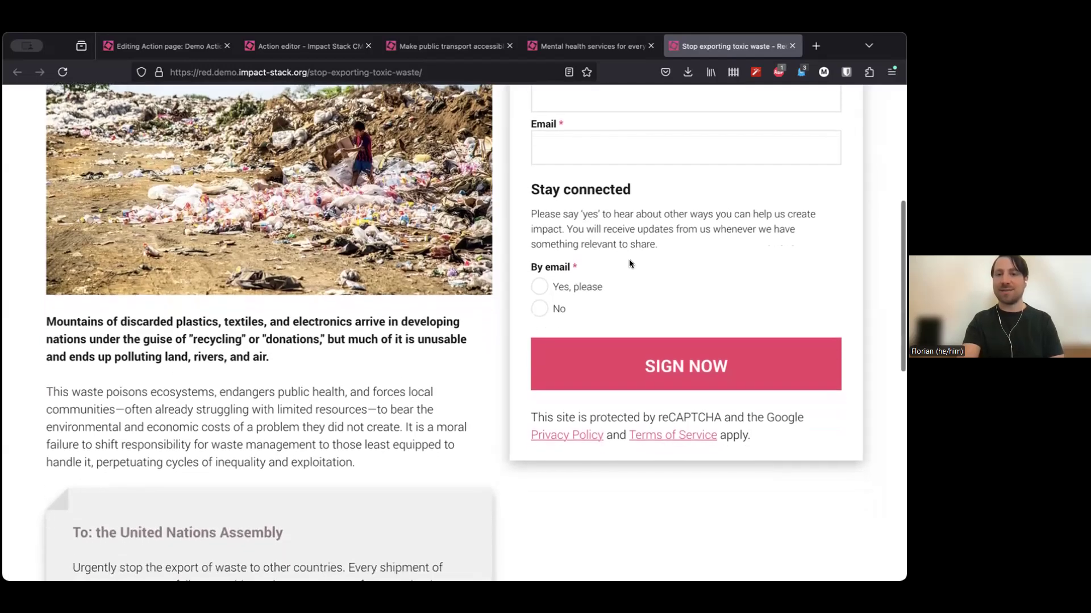
left_click(556, 308)
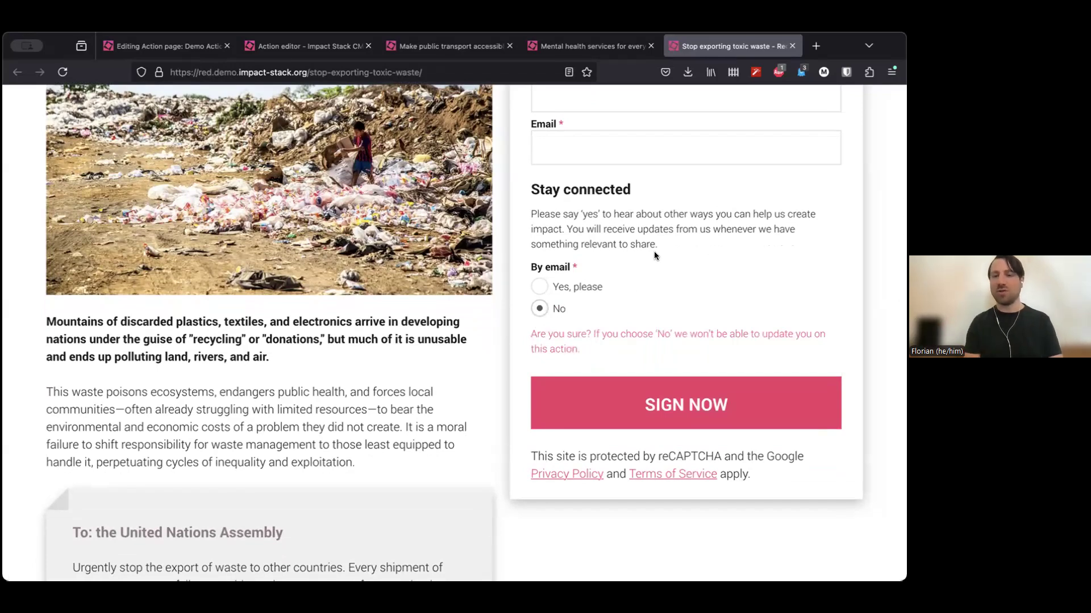
left_click(576, 285)
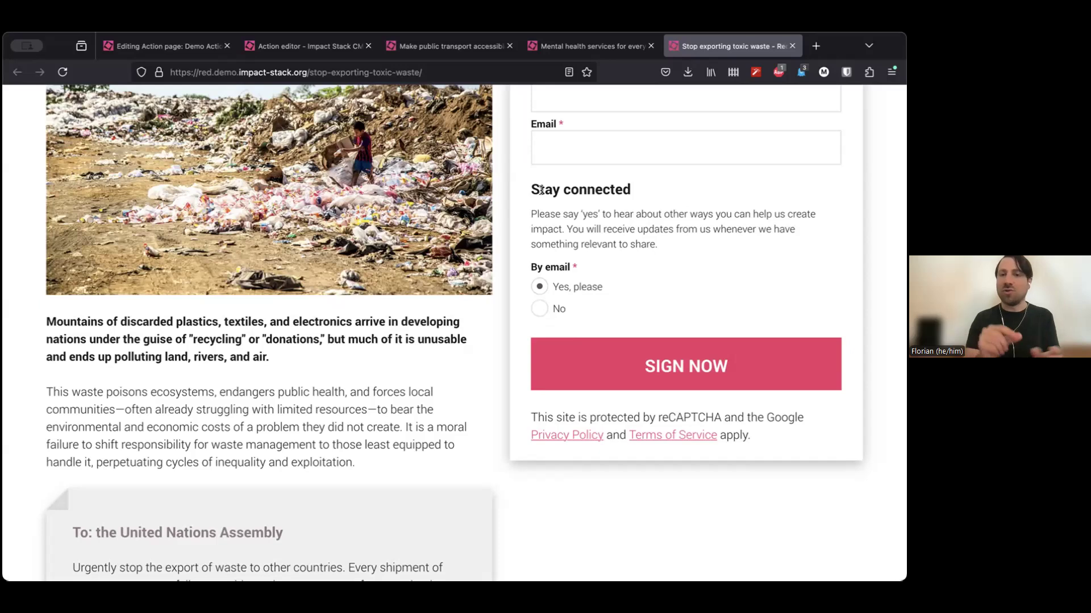
Review the petition letter to the United Nations Assembly, its signatures and signature count, and the recent signers list.
scroll(541, 190, "up", 1)
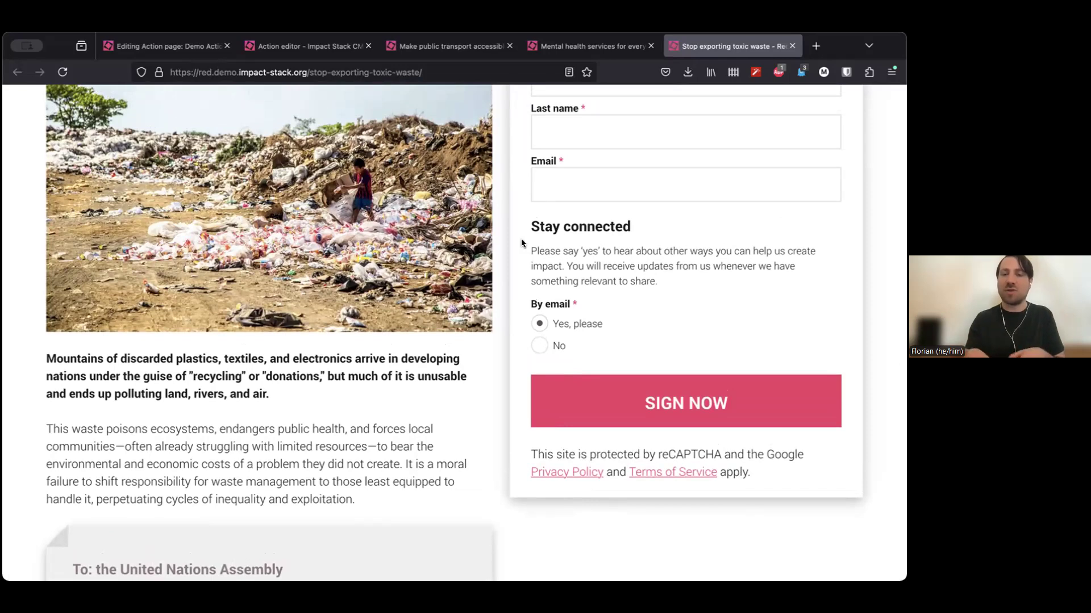
scroll(502, 241, "down", 4)
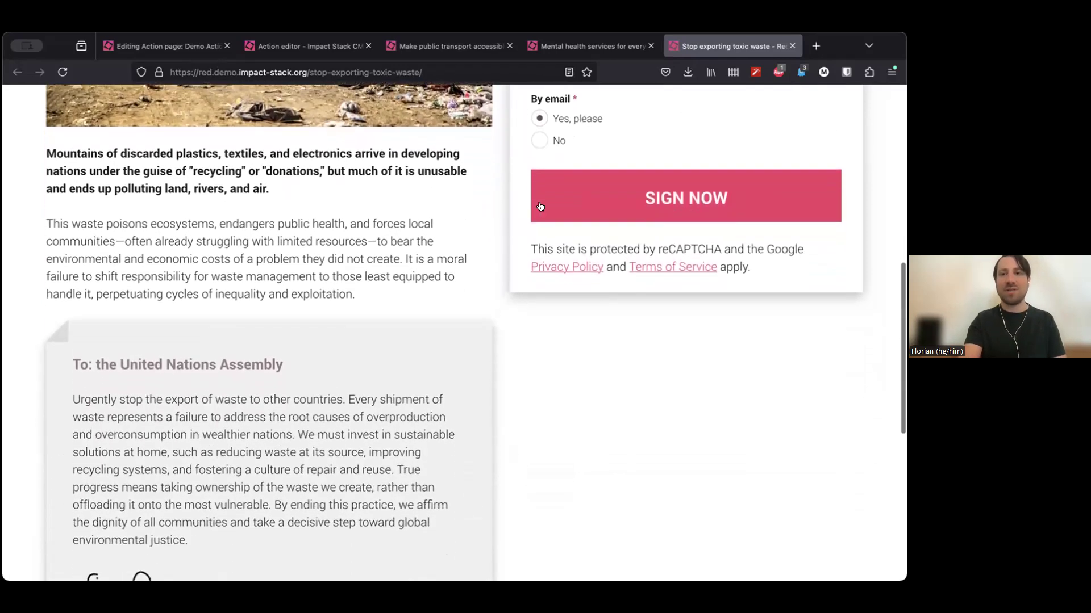
scroll(503, 241, "down", 4)
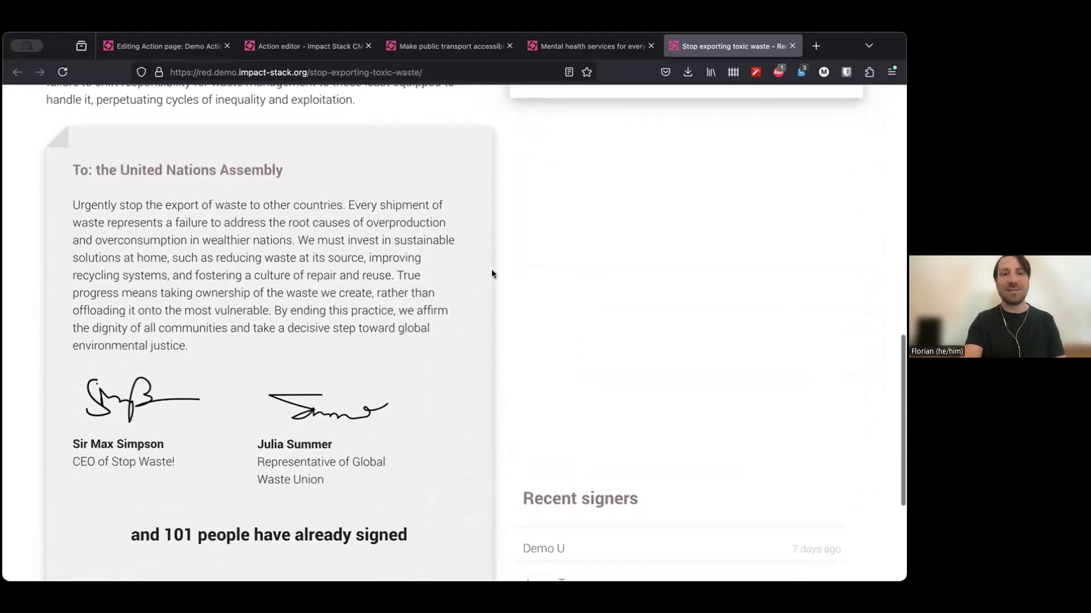
scroll(492, 269, "down", 1)
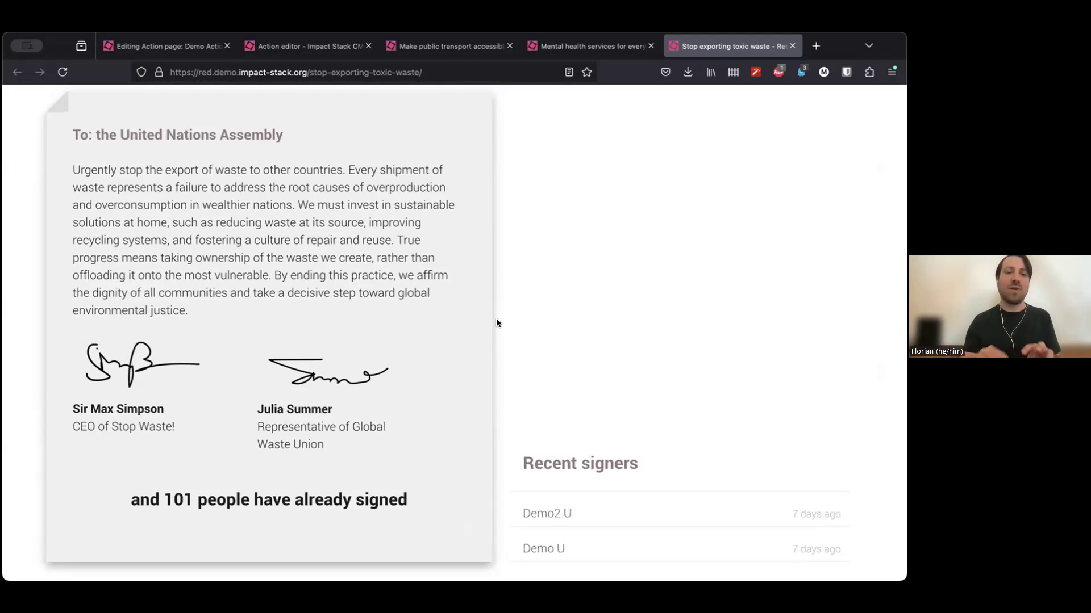
scroll(496, 323, "down", 1)
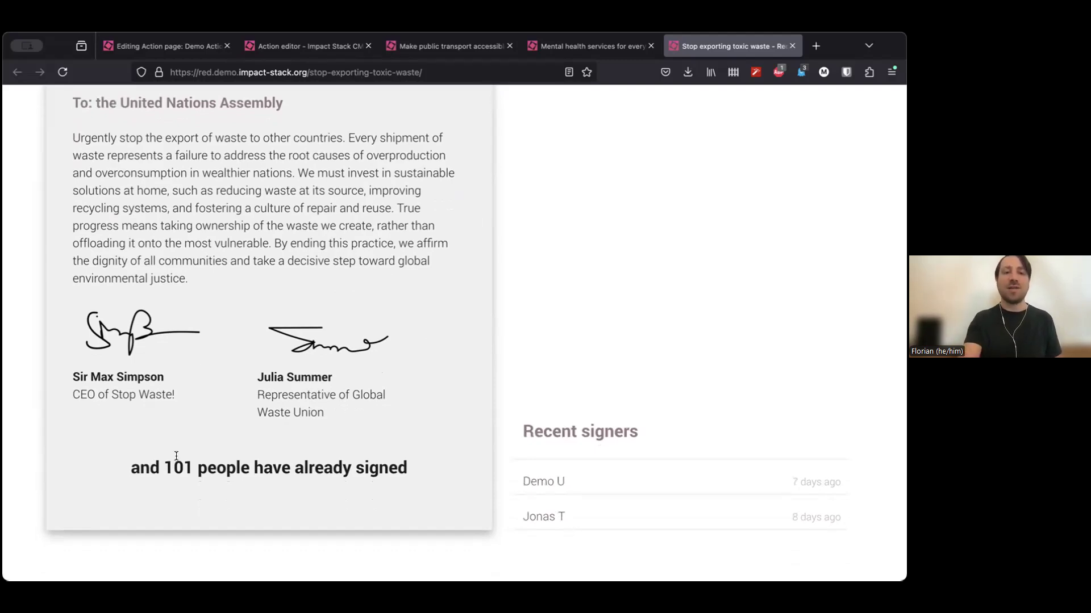
scroll(470, 399, "down", 2)
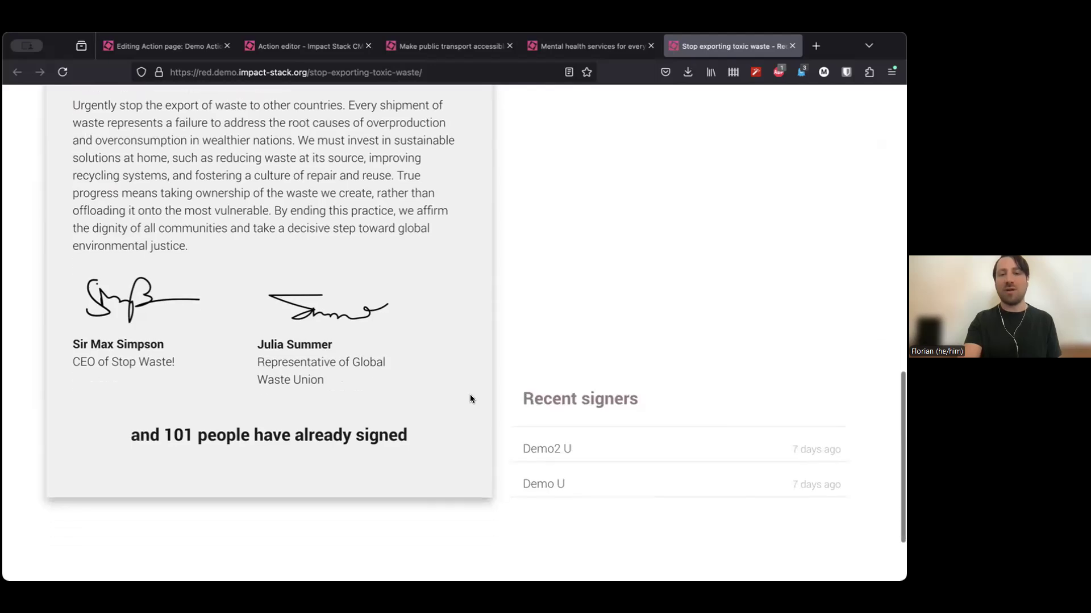
scroll(470, 398, "down", 1)
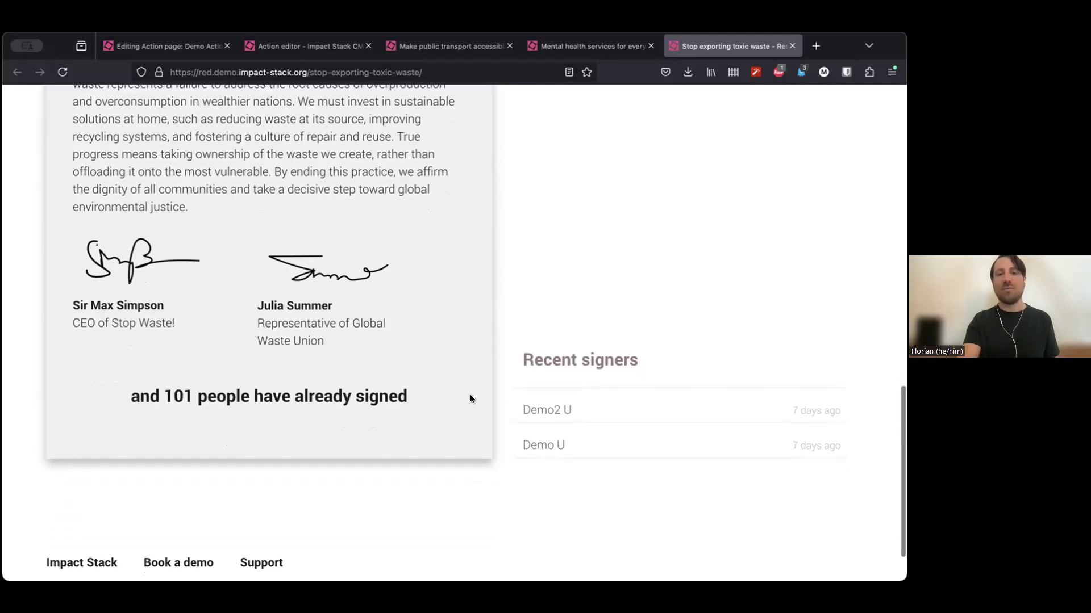
scroll(469, 394, "up", 15)
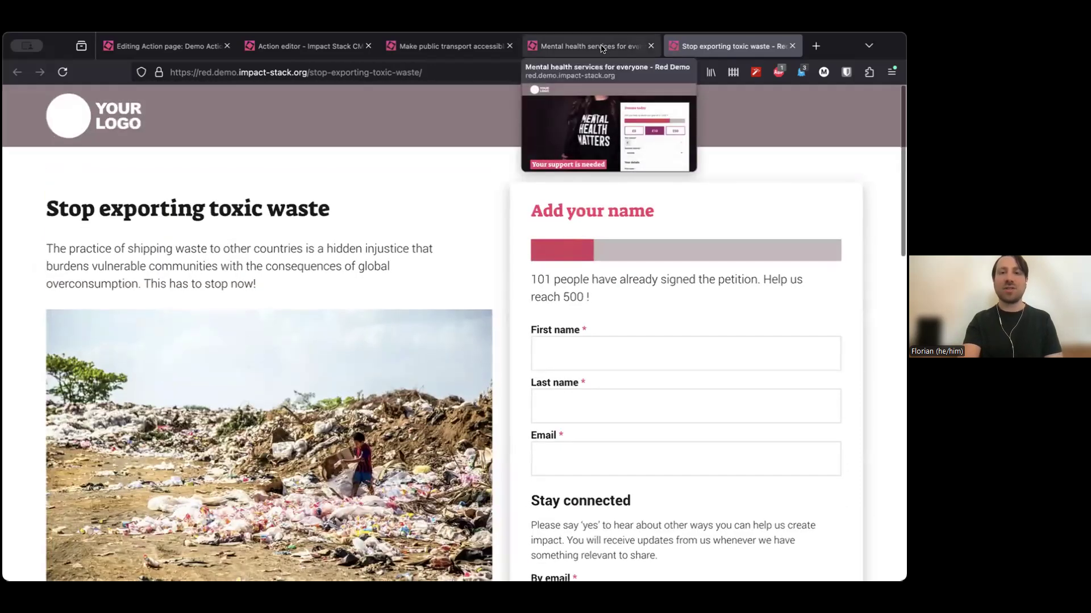
Switch to the mental health support page and review its donation form, appeal text and list of what donations fund.
left_click(601, 48)
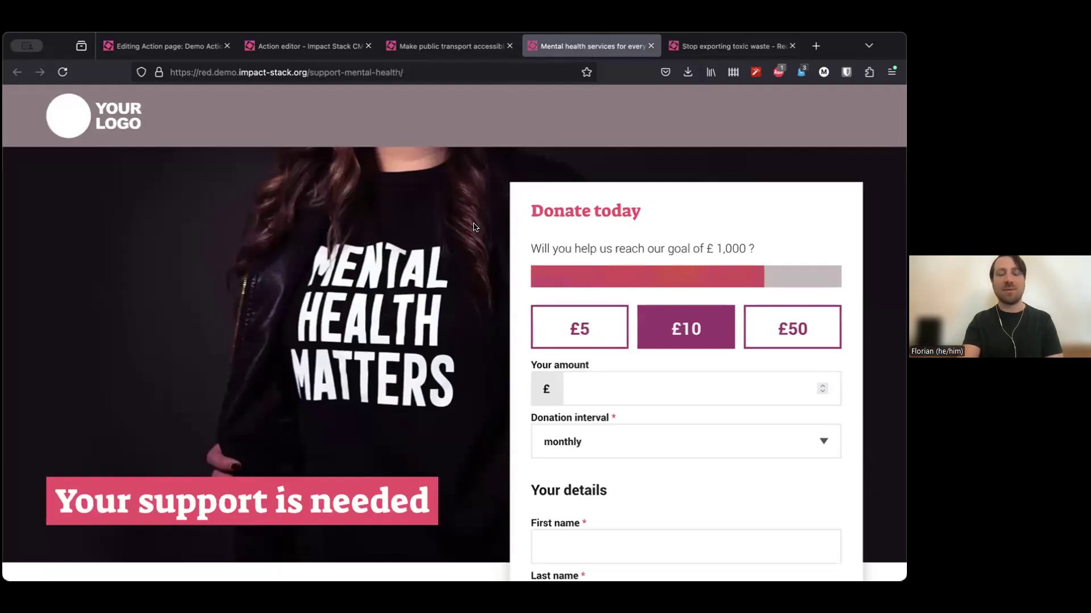
scroll(474, 228, "down", 5)
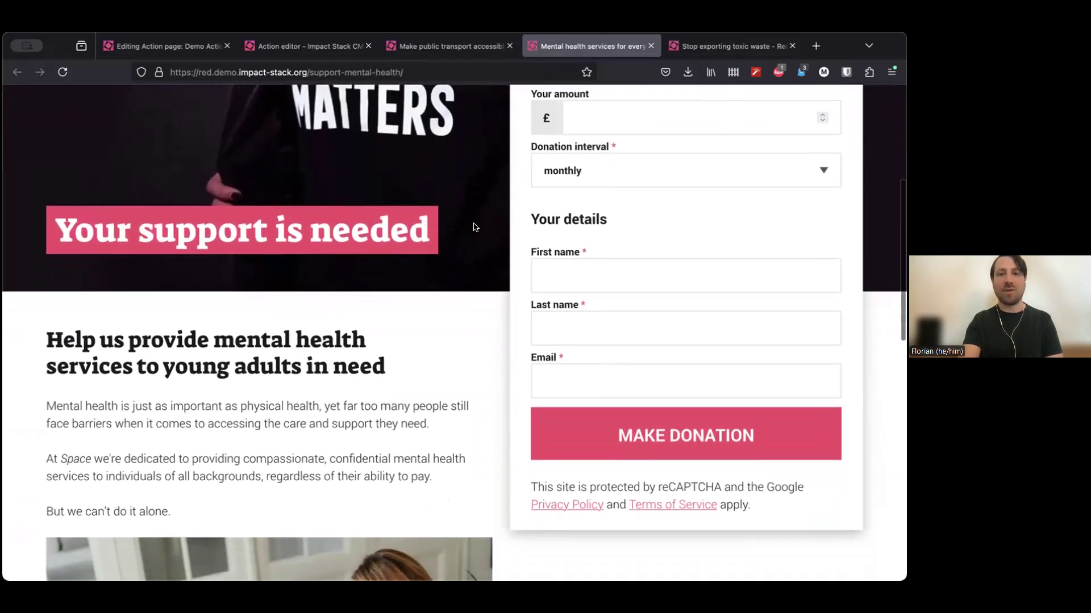
scroll(475, 227, "down", 4)
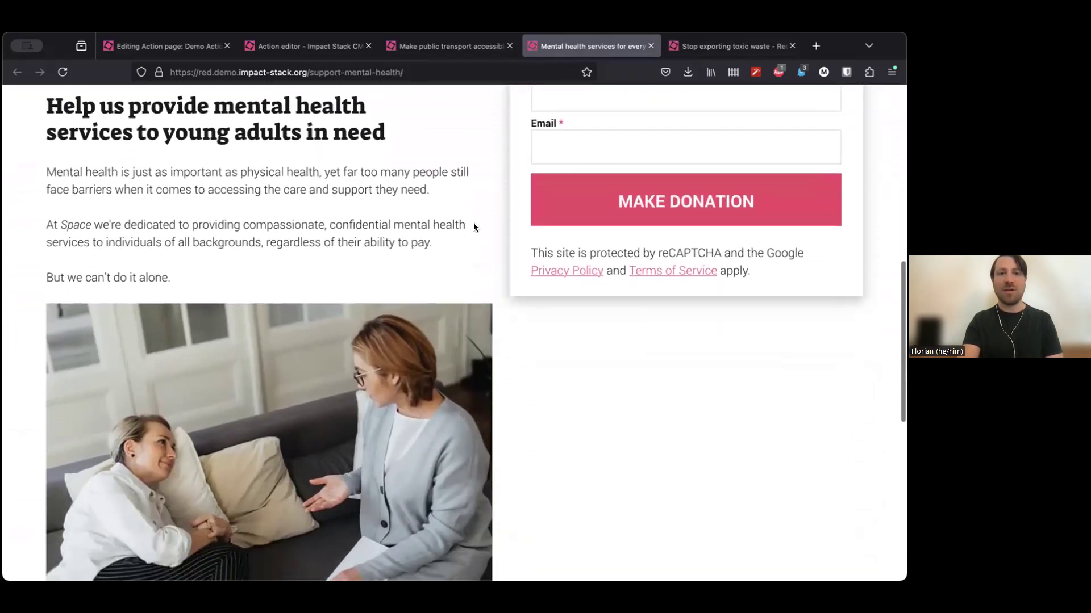
scroll(473, 227, "down", 7)
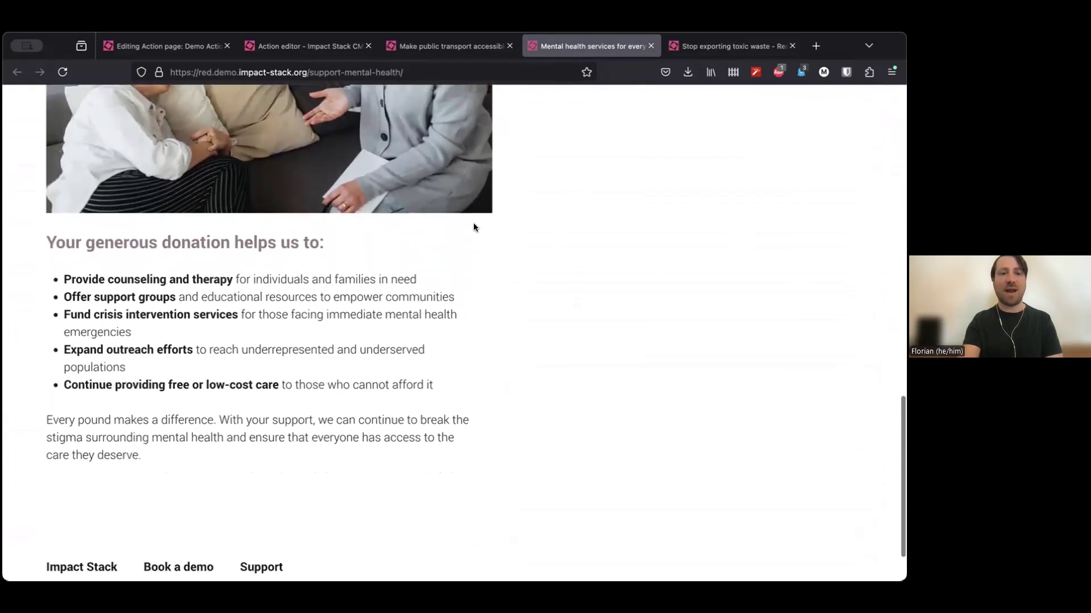
scroll(474, 227, "down", 1)
scroll(474, 227, "up", 15)
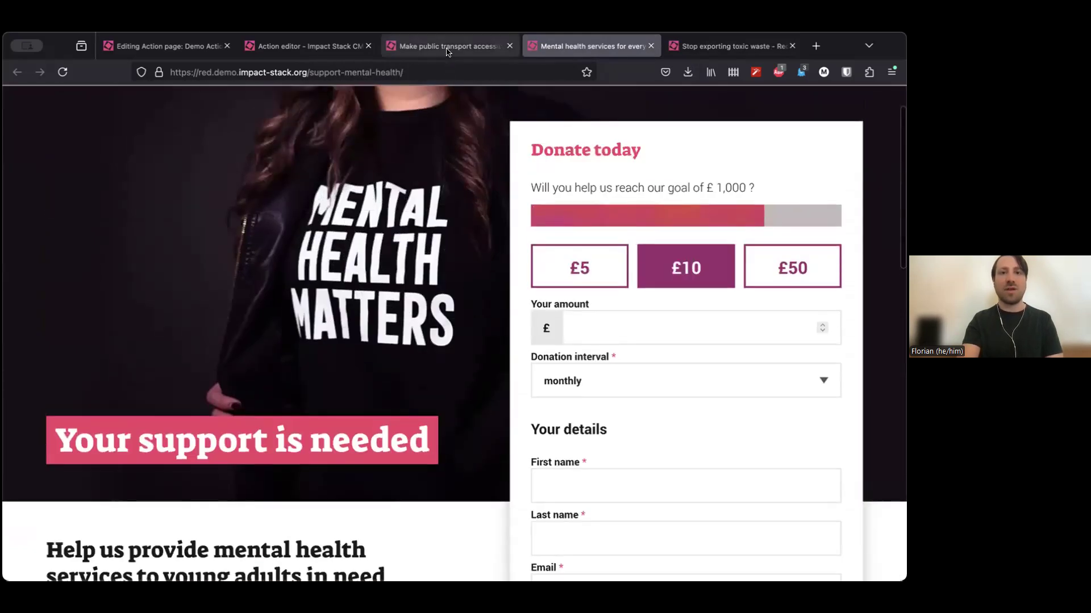
Switch to the accessible public transport petition page and review its background layout, sign-up form, campaign text and petition demands.
left_click(447, 50)
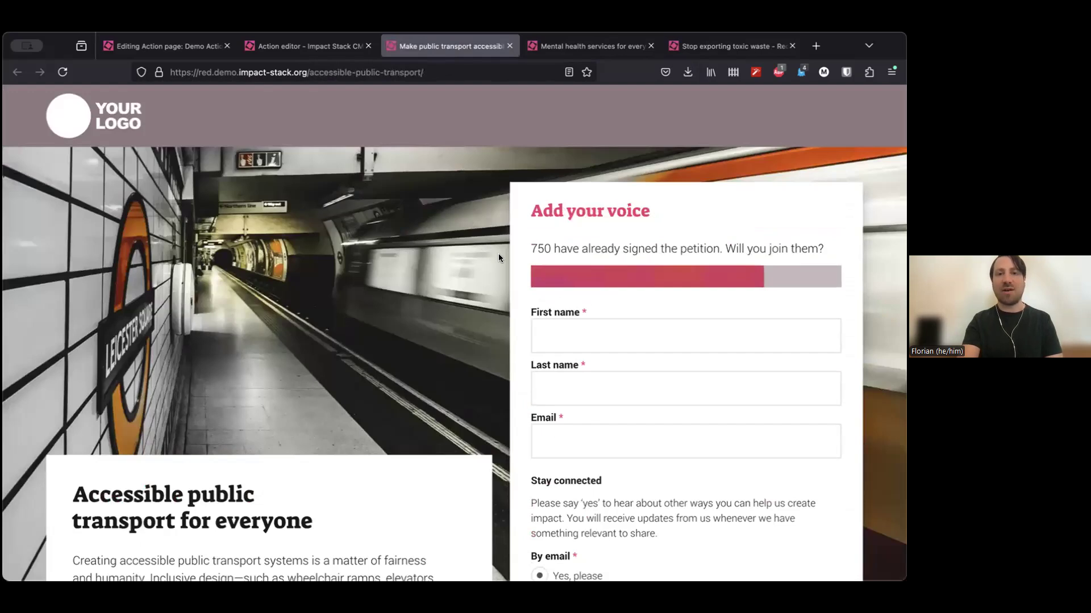
scroll(499, 254, "down", 3)
scroll(499, 258, "down", 4)
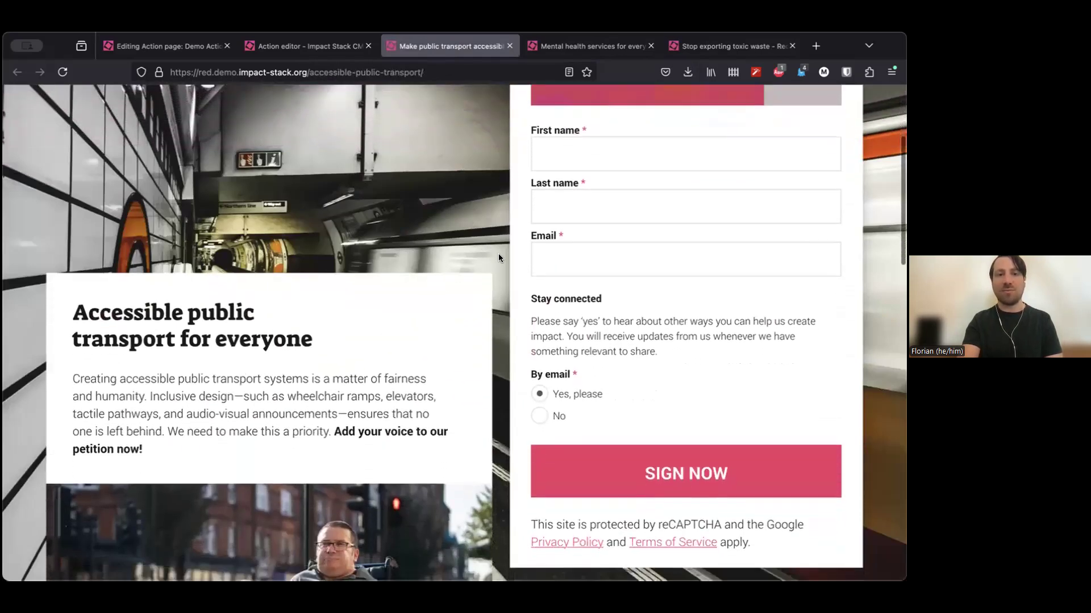
scroll(498, 258, "down", 5)
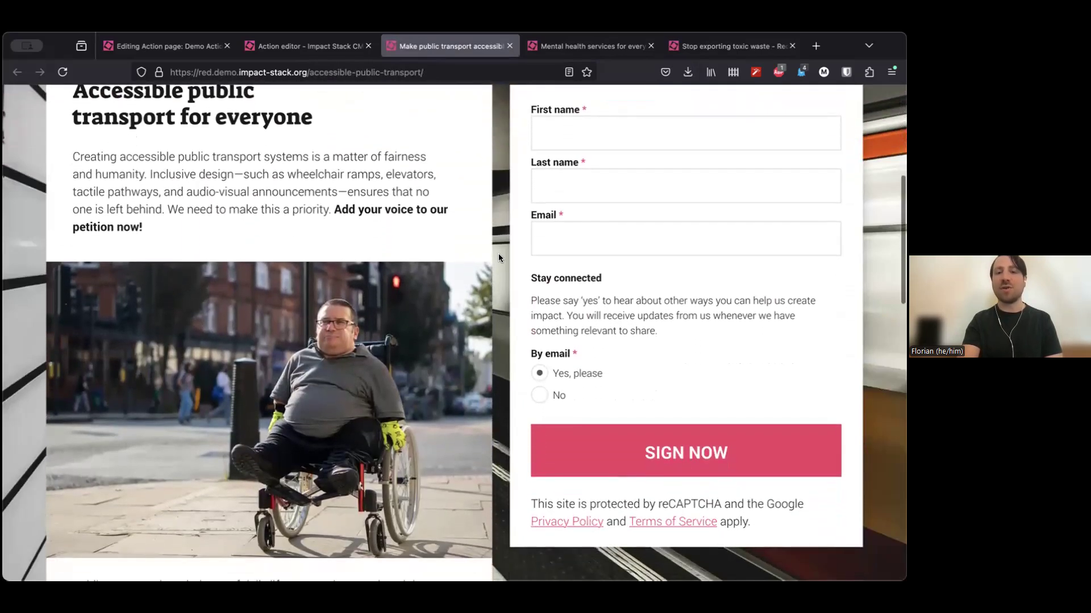
scroll(498, 257, "down", 8)
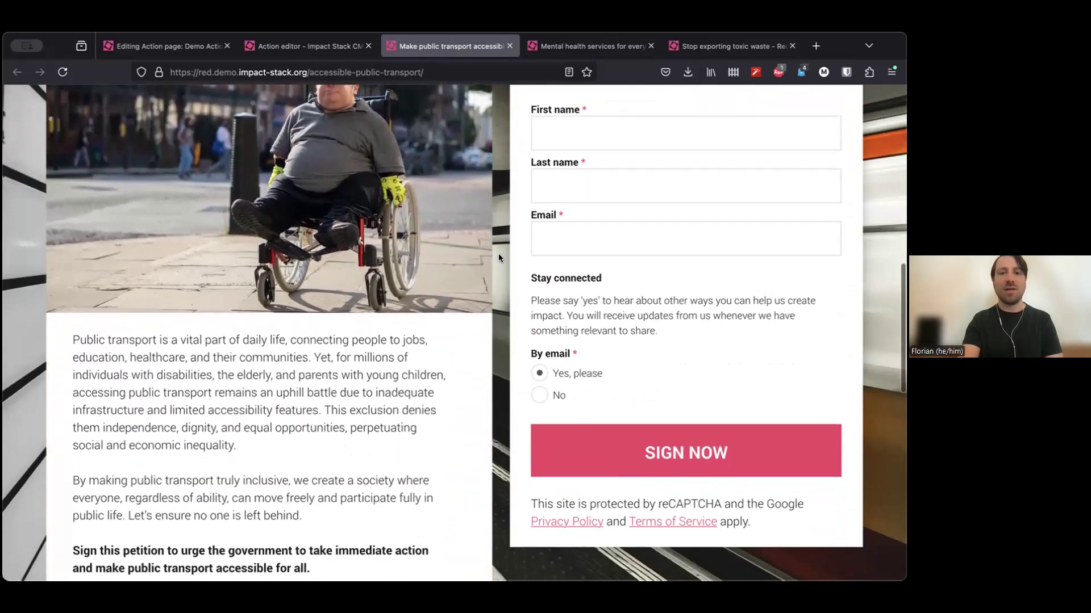
scroll(499, 254, "down", 8)
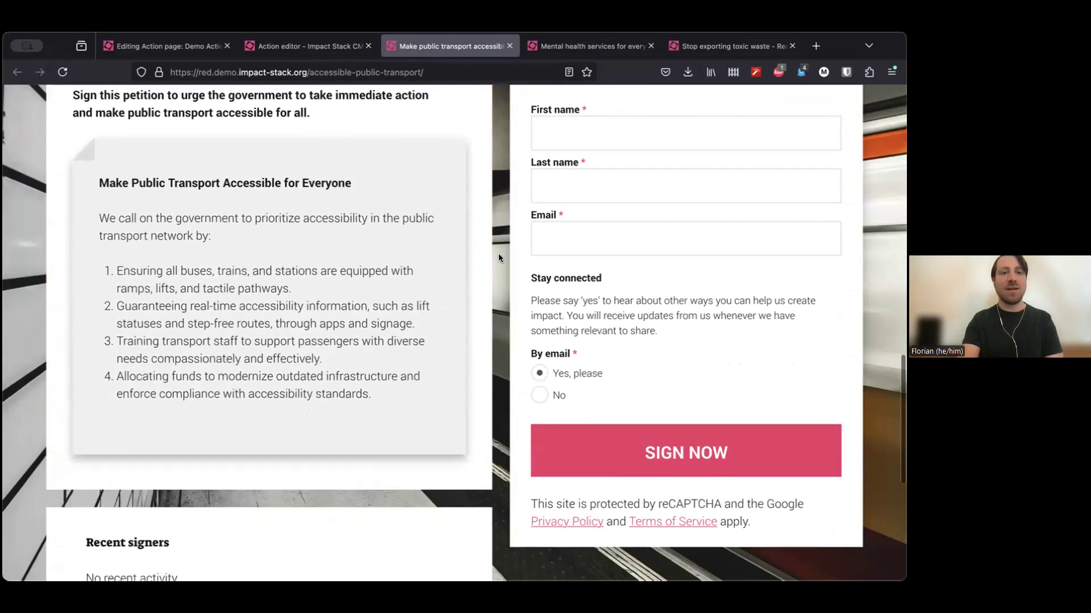
scroll(499, 258, "up", 20)
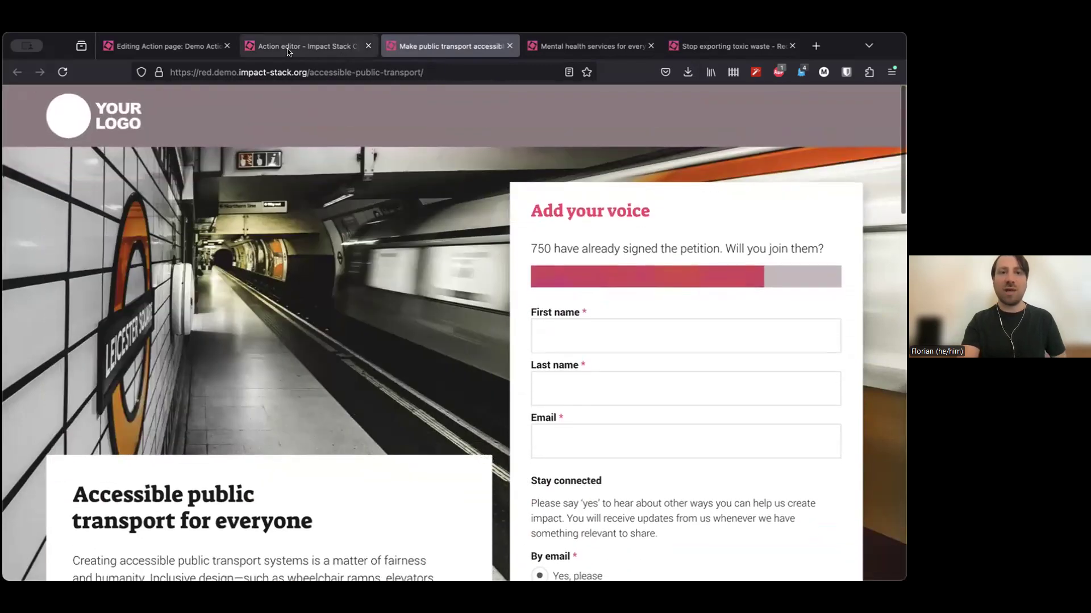
mouse_move(278, 49)
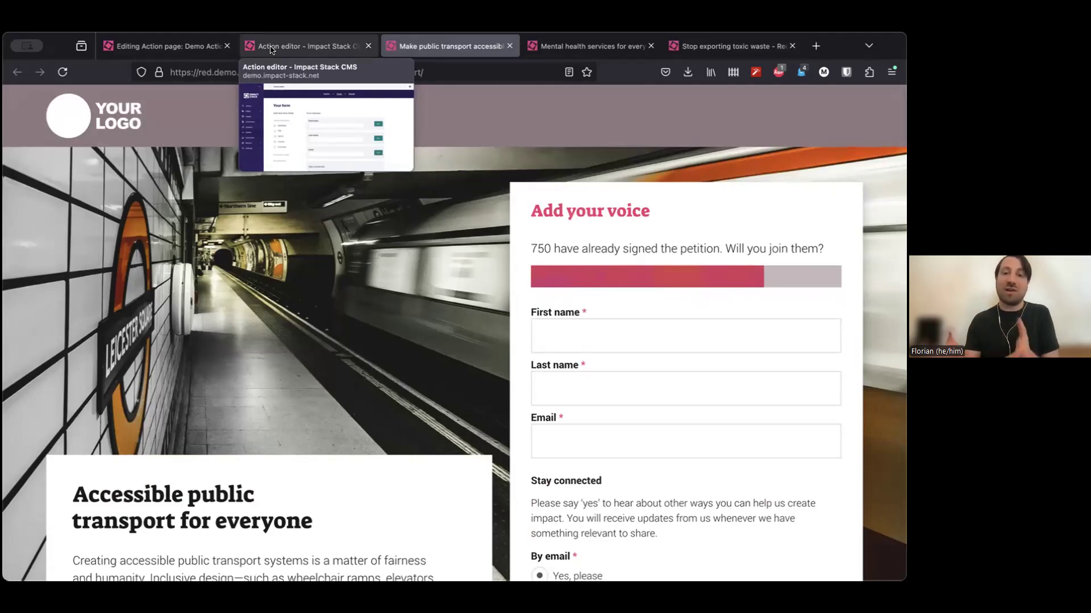
Switch to the accessible public transport page editor, hide its preview, and close the mental health and toxic waste pages.
mouse_move(177, 46)
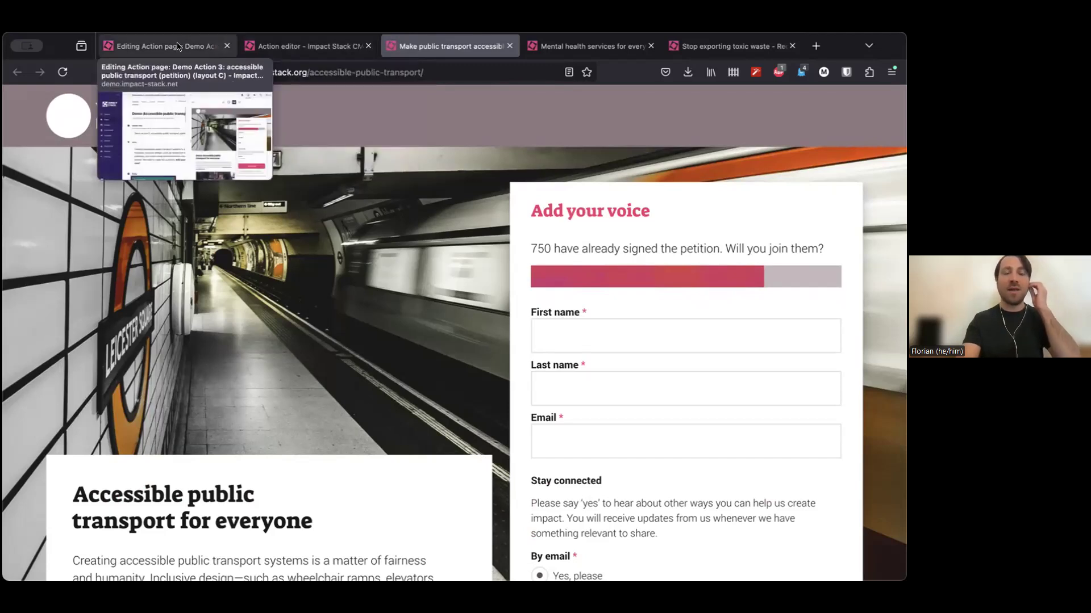
left_click(177, 46)
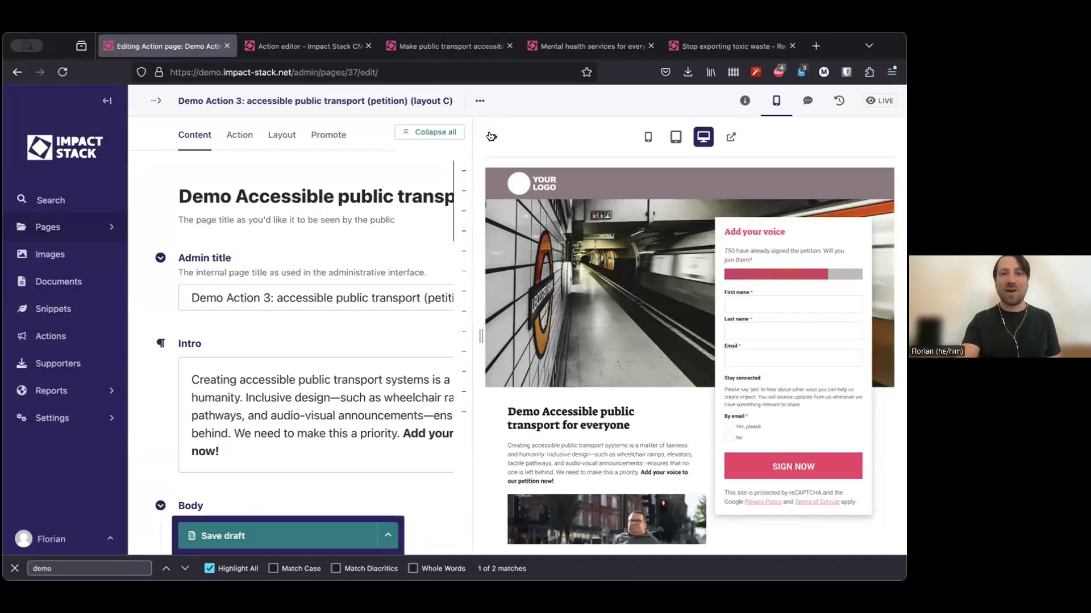
left_click(491, 137)
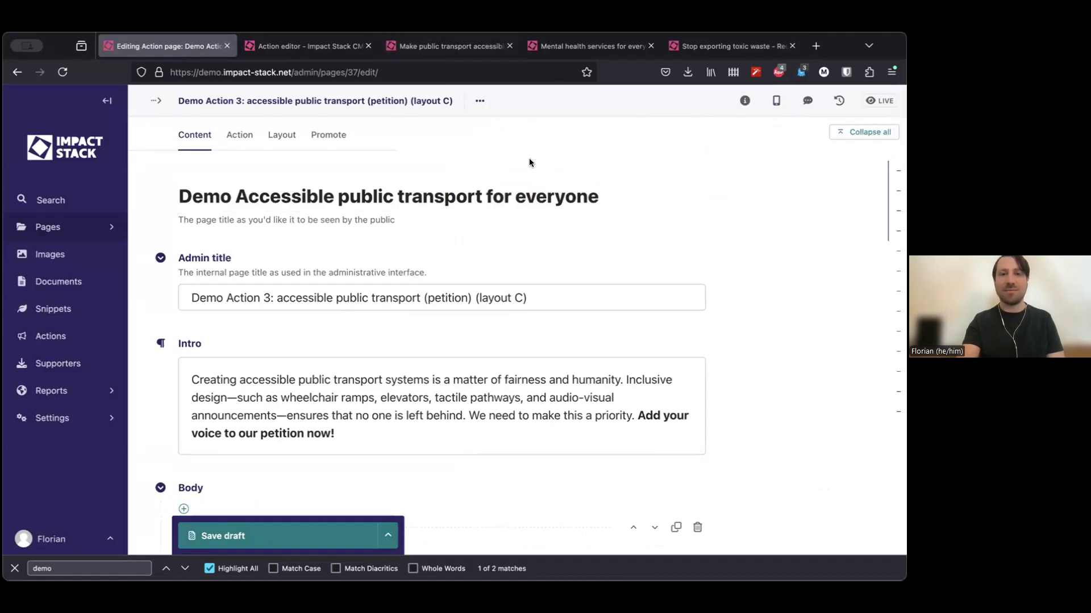
left_click(651, 47)
left_click(651, 47)
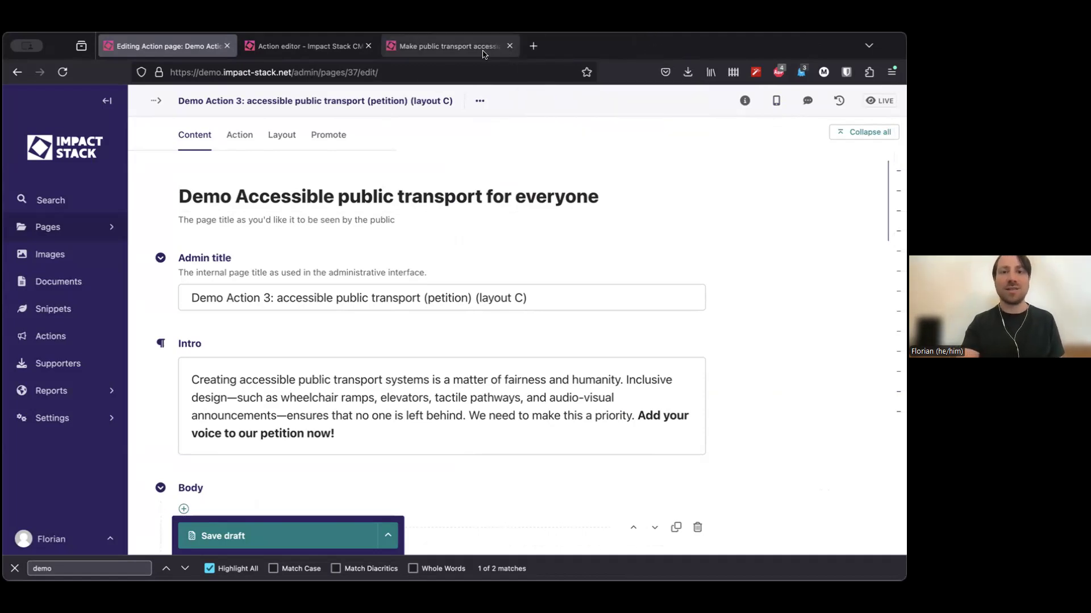
Look over the live public transport petition and its form in the action editor, and return to the page editor.
left_click(483, 54)
scroll(499, 259, "down", 3)
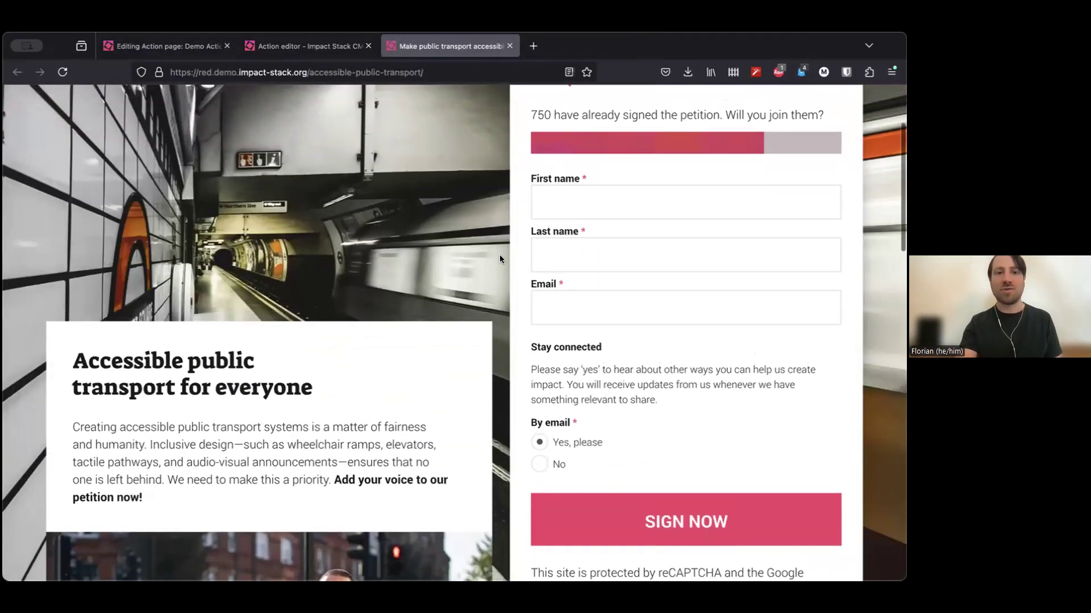
scroll(499, 259, "up", 3)
left_click(295, 46)
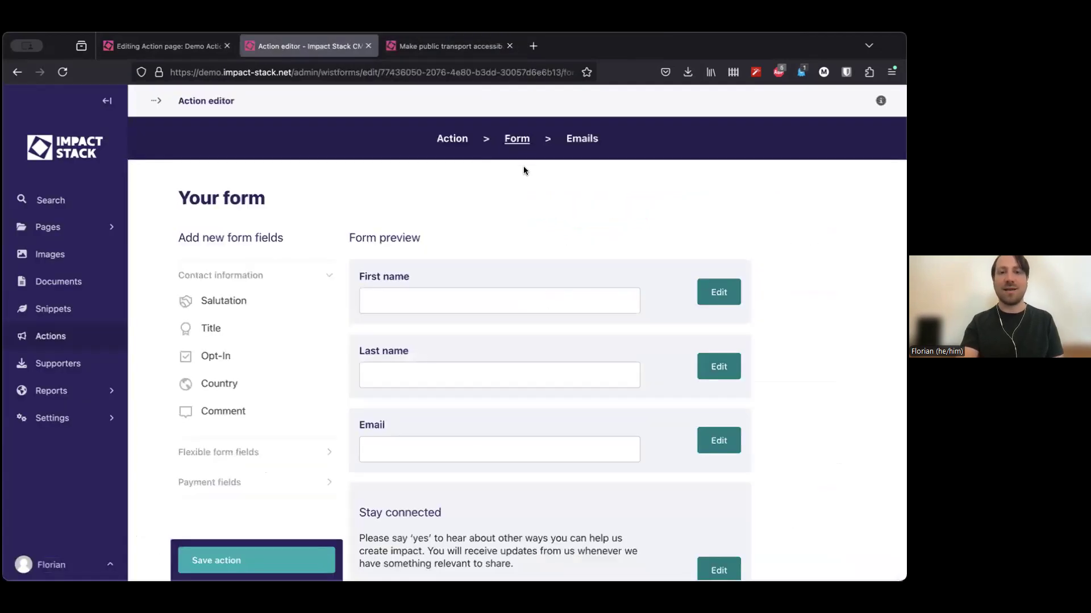
left_click(194, 39)
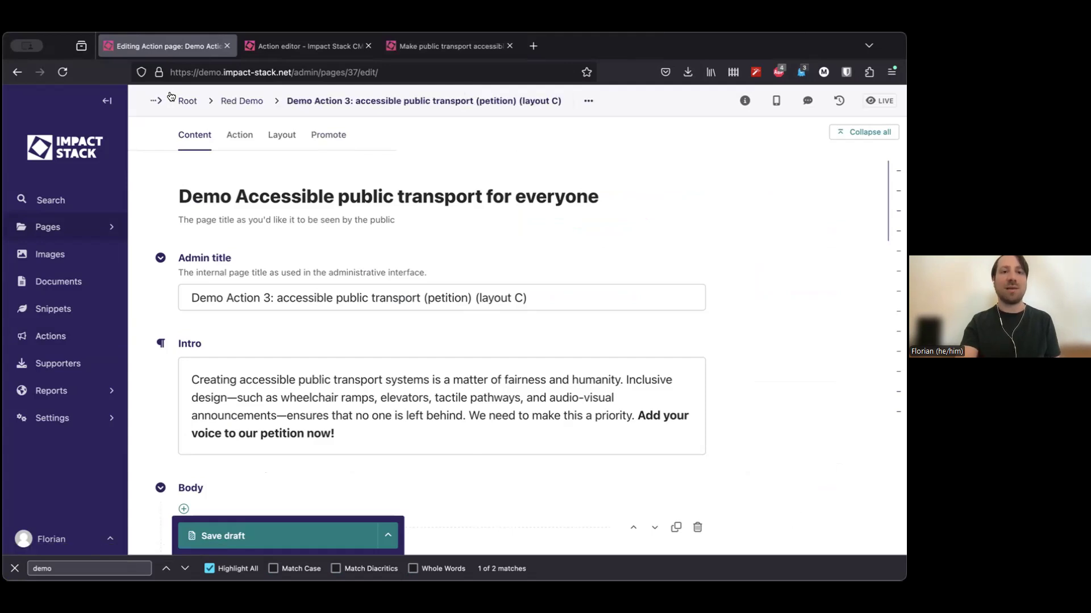
Look through the list of sites under Pages and review the page's title, admin title and intro fields.
left_click(108, 226)
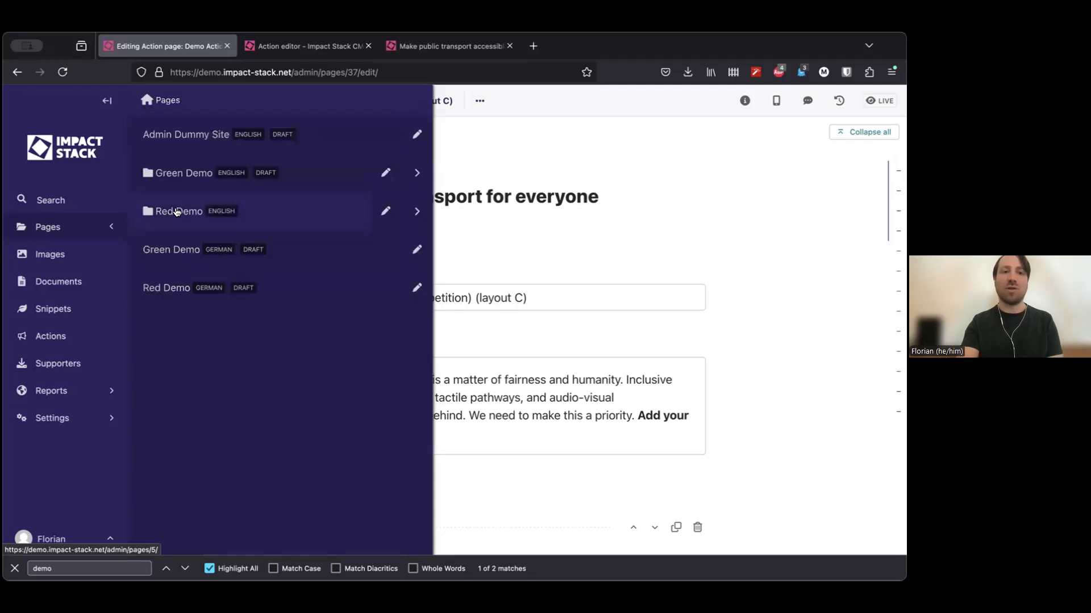
left_click(123, 227)
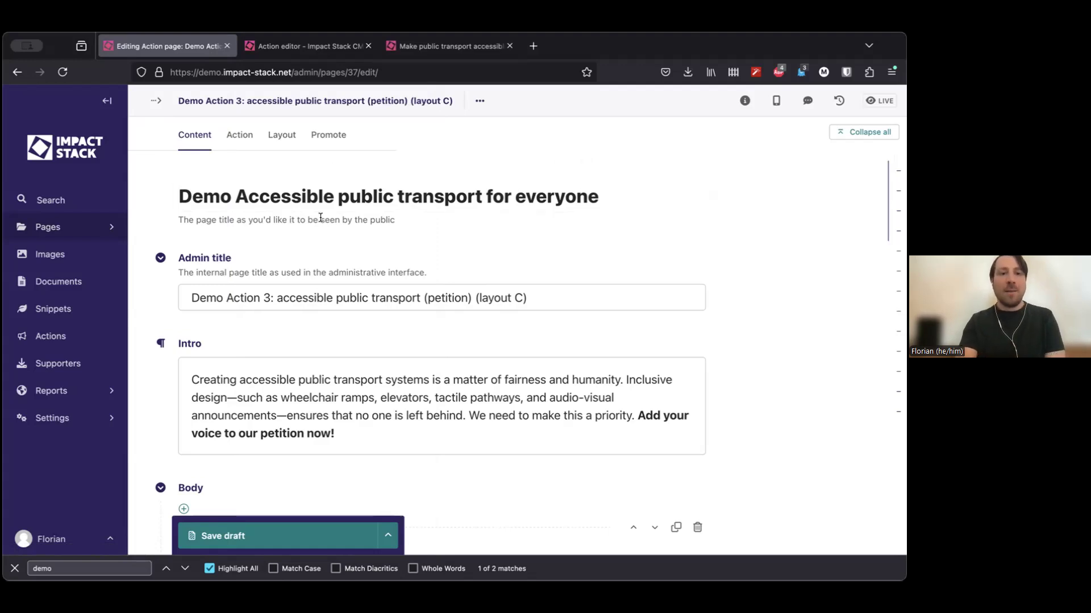
scroll(319, 216, "down", 3)
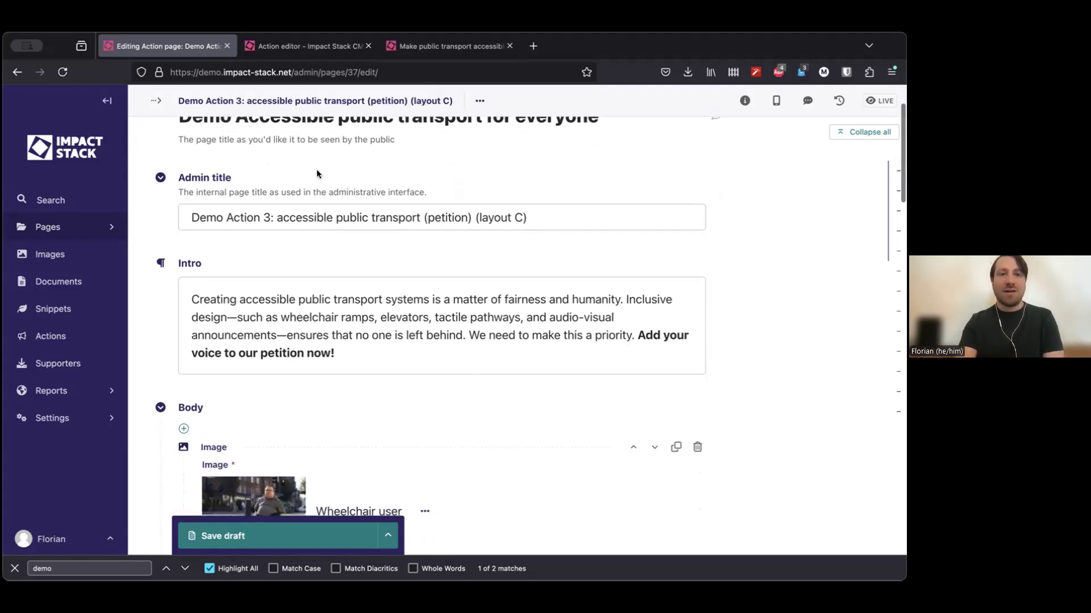
scroll(317, 174, "up", 3)
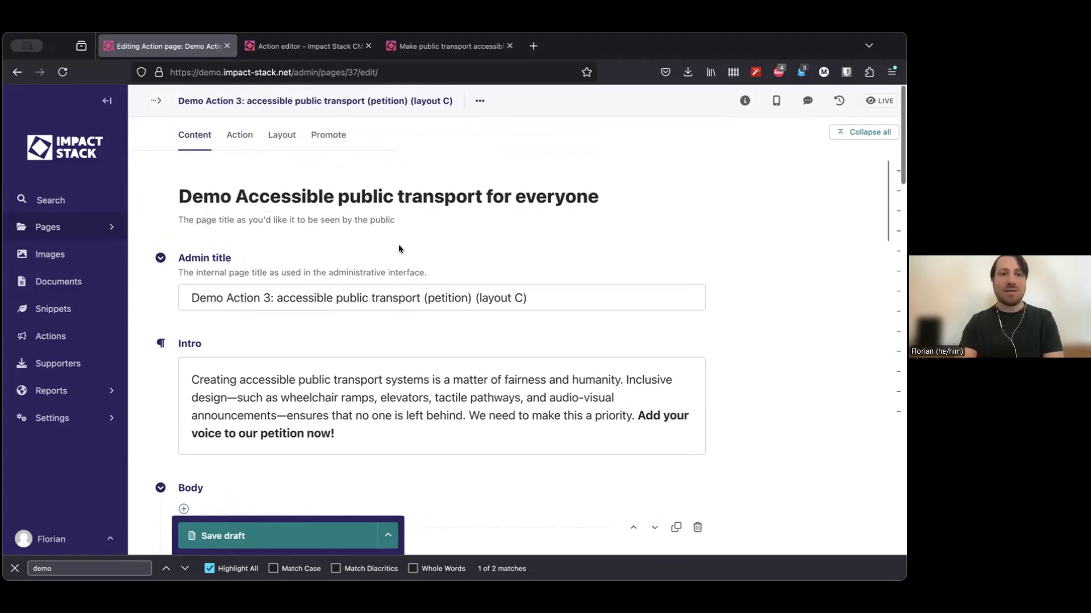
Insert a Quote block below the body's wheelchair user image with the quote "This is my quote".
scroll(399, 249, "down", 5)
scroll(399, 245, "down", 10)
scroll(398, 249, "down", 4)
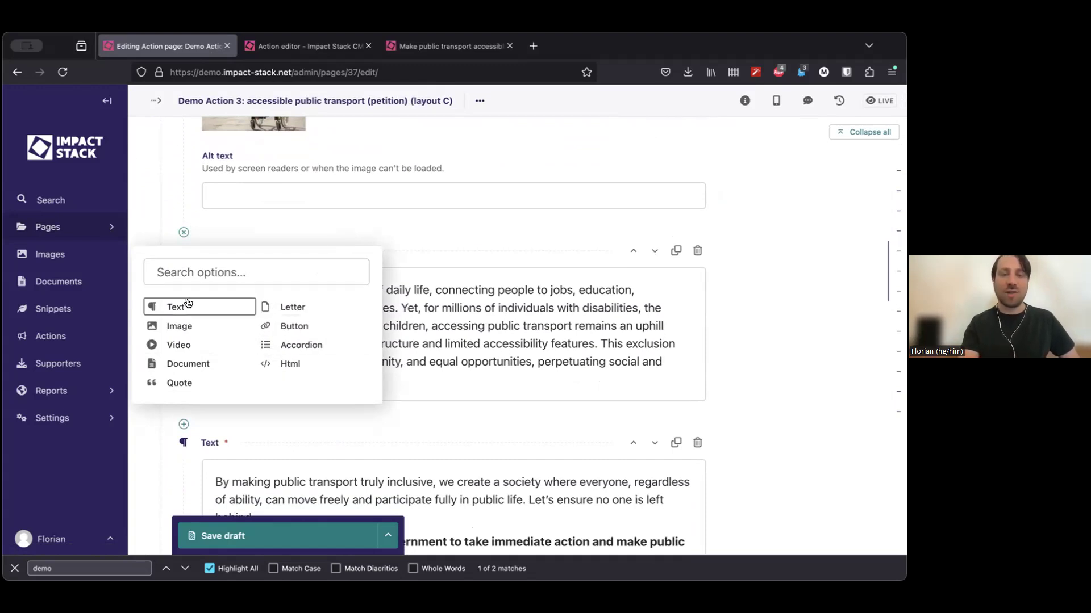
left_click(194, 384)
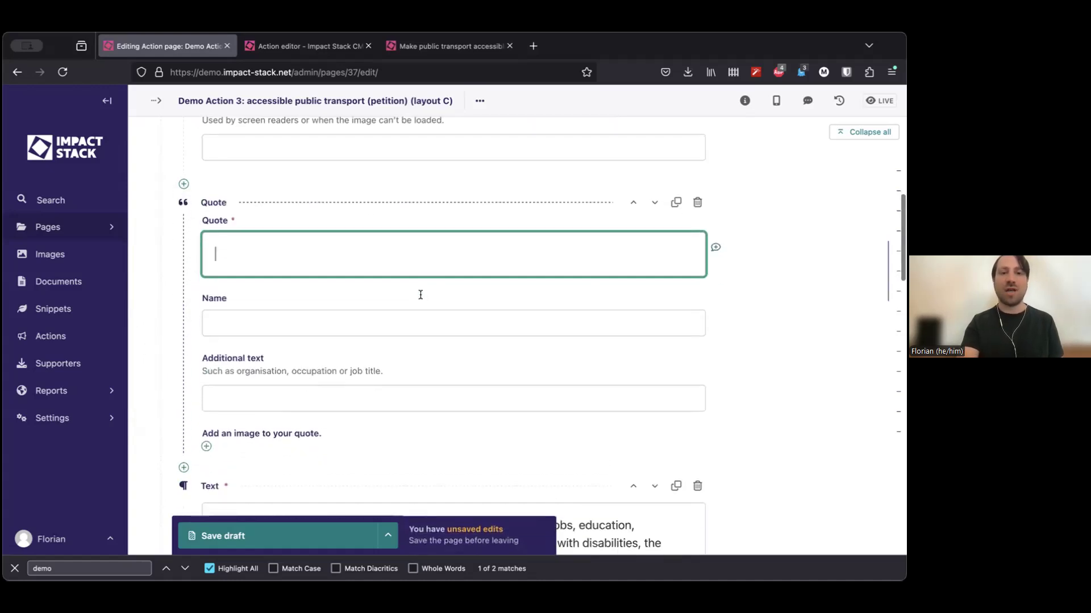
type("This is my q")
key("BackSpace")
type("my quote")
Set the Quote block's name to "Some name" and leave its additional text empty.
left_click(356, 312)
type("SOme")
key("BackSpace")
key("BackSpace")
key("BackSpace")
key("BackSpace")
type("Some name")
left_click(462, 392)
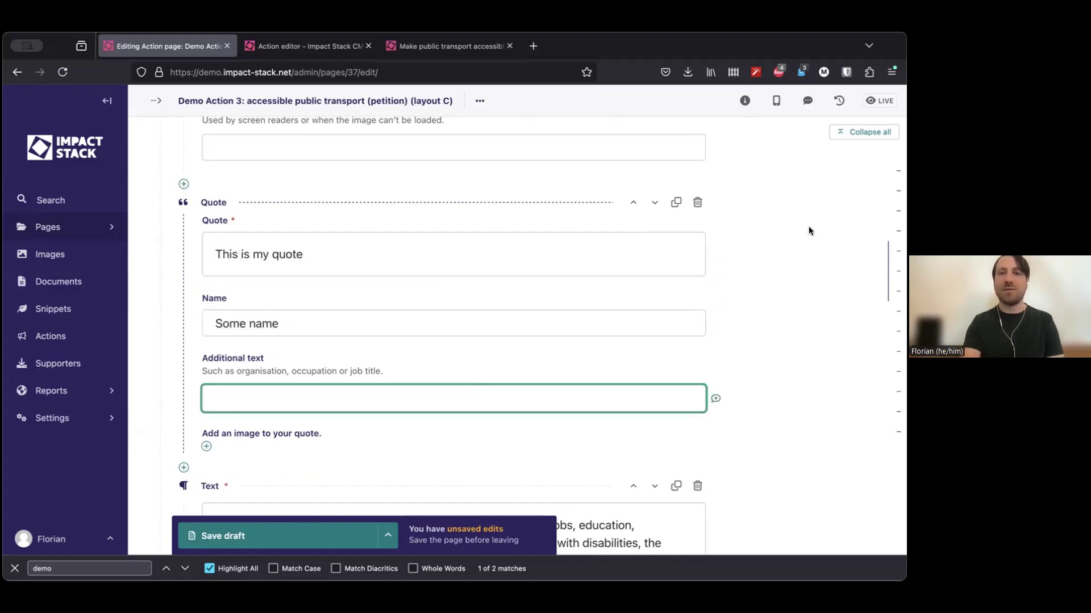
Delete the new Quote block and view the other block types that can be added in its place.
left_click(696, 204)
left_click(184, 183)
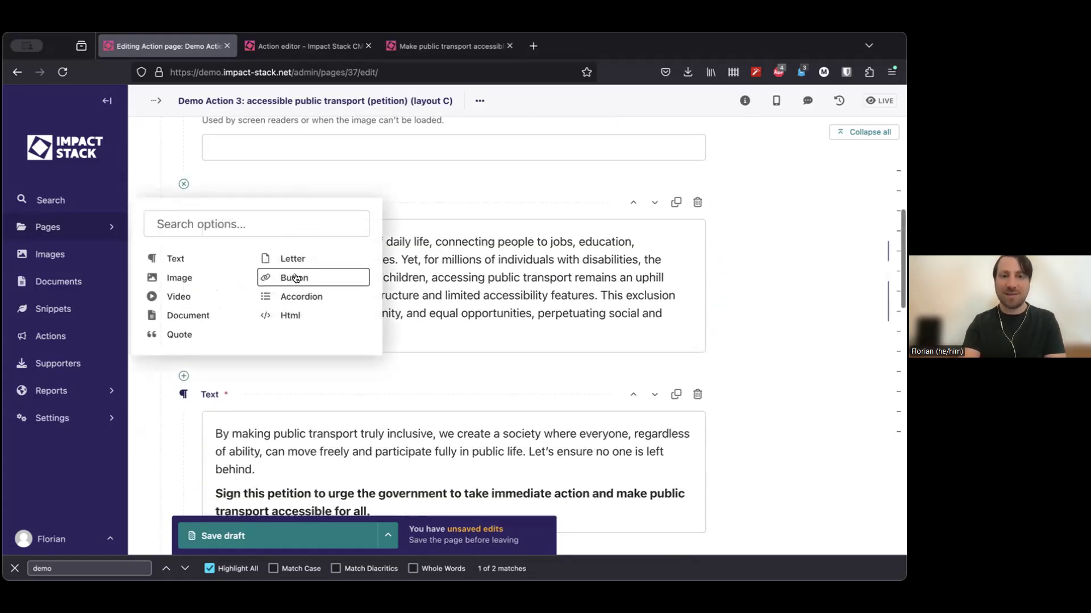
left_click(471, 190)
Select the word "participate" in the second body text block to view the available text formatting options.
scroll(476, 259, "down", 5)
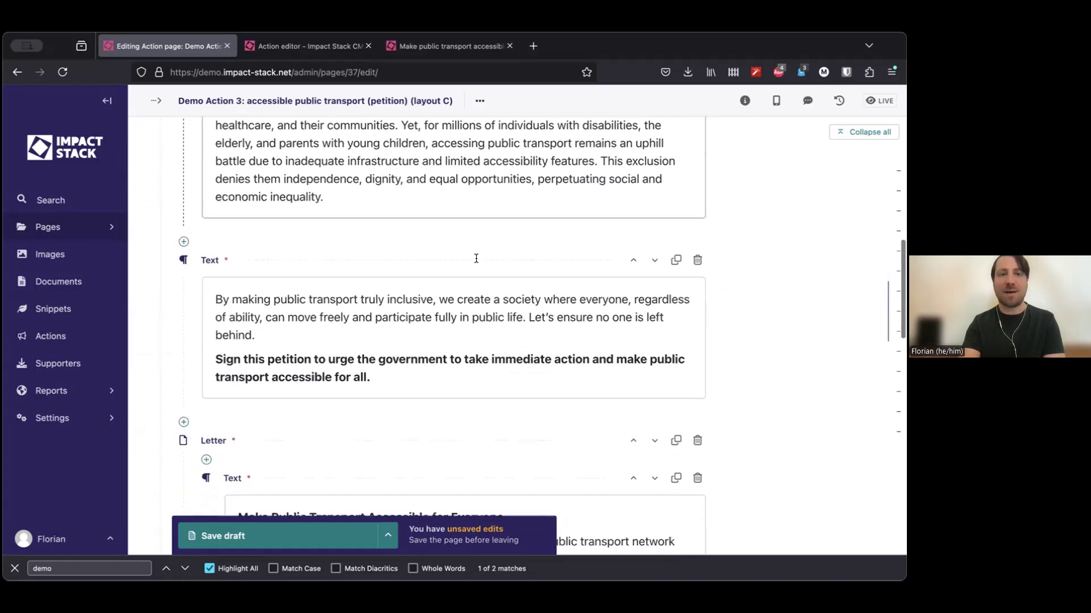
double_click(381, 221)
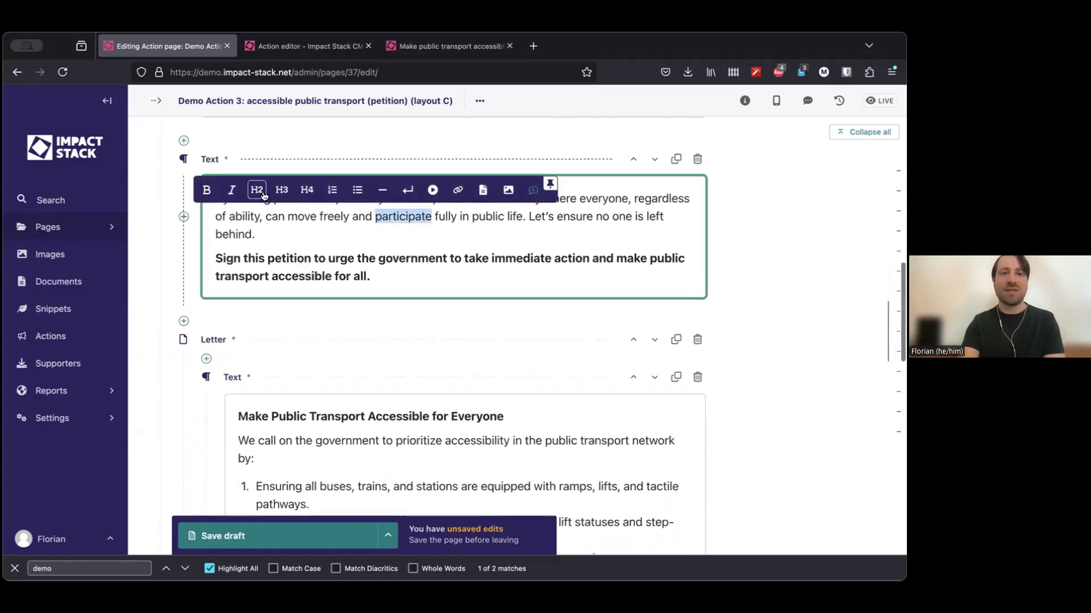
left_click(350, 238)
scroll(349, 237, "down", 3)
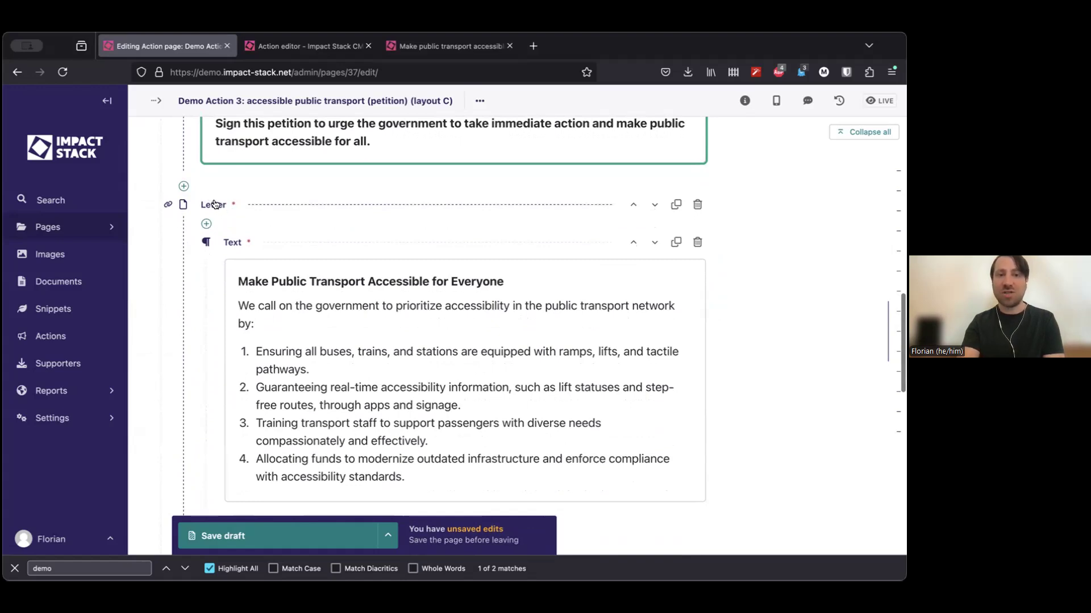
Review the petition letter block, the "Sign the petition" button's settings, and the Bottom and Footer sections.
left_click(348, 307)
scroll(347, 311, "down", 3)
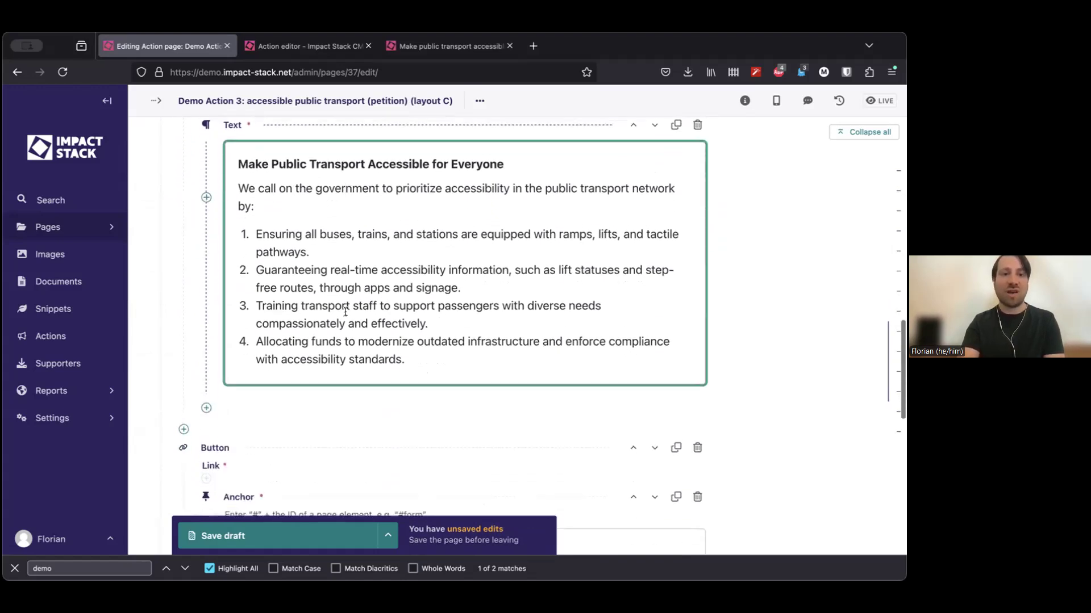
scroll(345, 312, "down", 2)
scroll(308, 336, "down", 4)
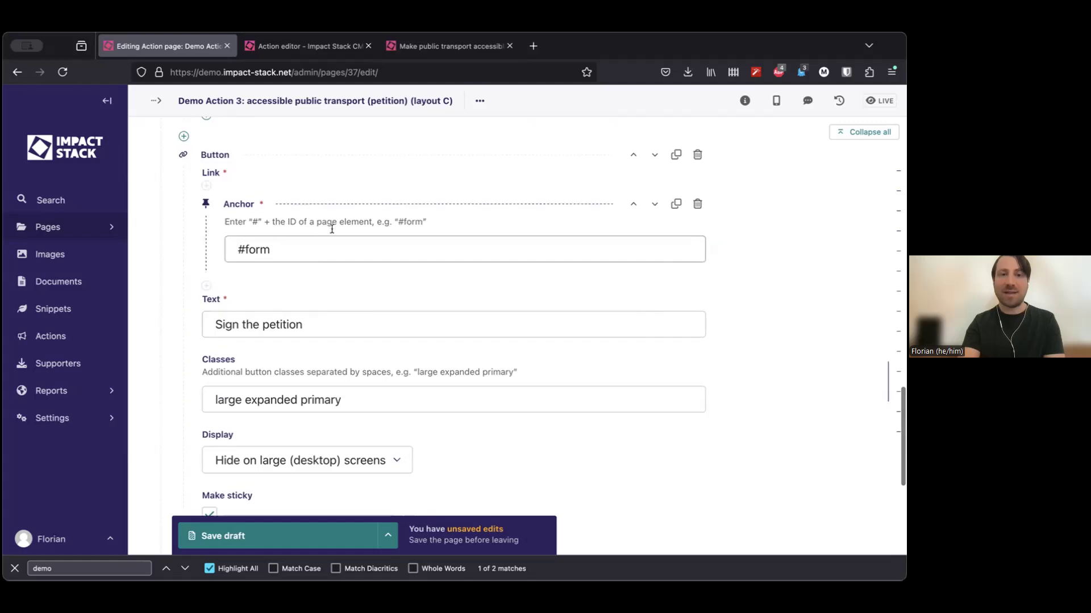
scroll(340, 364, "down", 4)
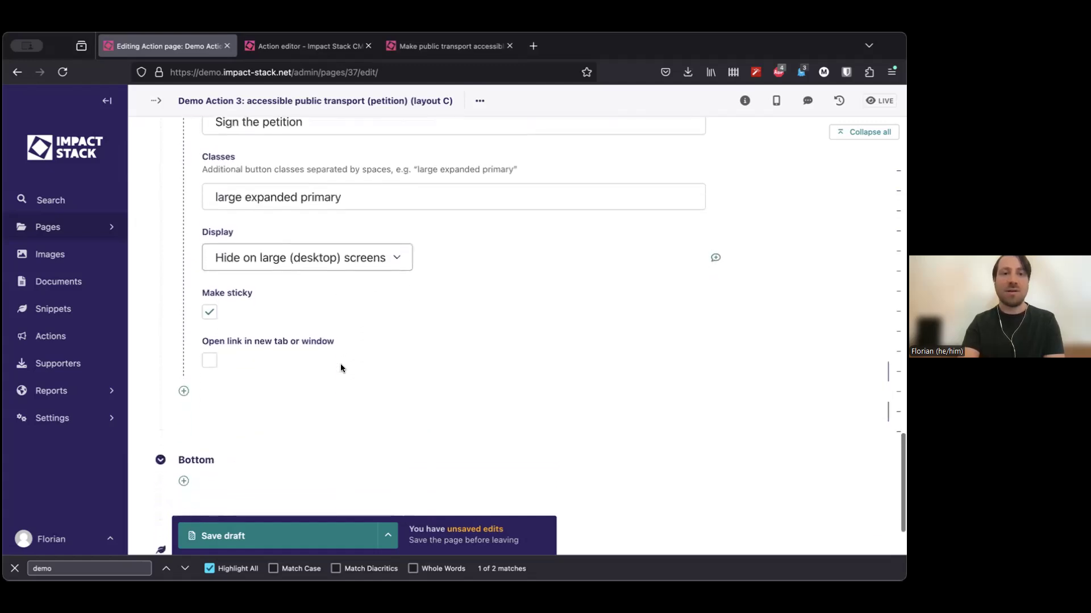
scroll(311, 323, "down", 2)
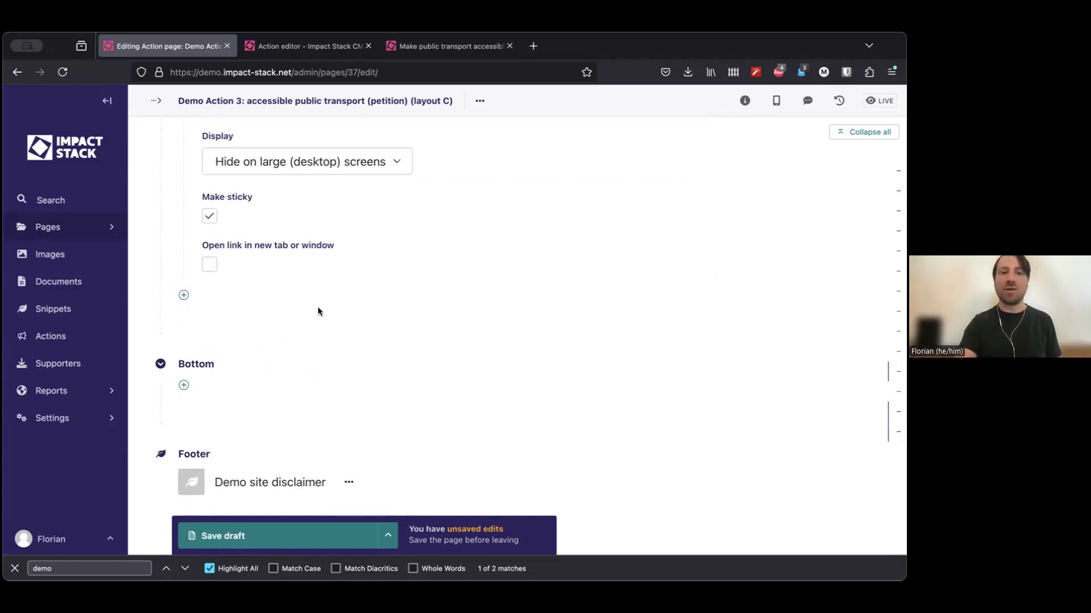
Show the page preview beside the editor, collapse the main navigation, and look through the desktop preview.
left_click(775, 100)
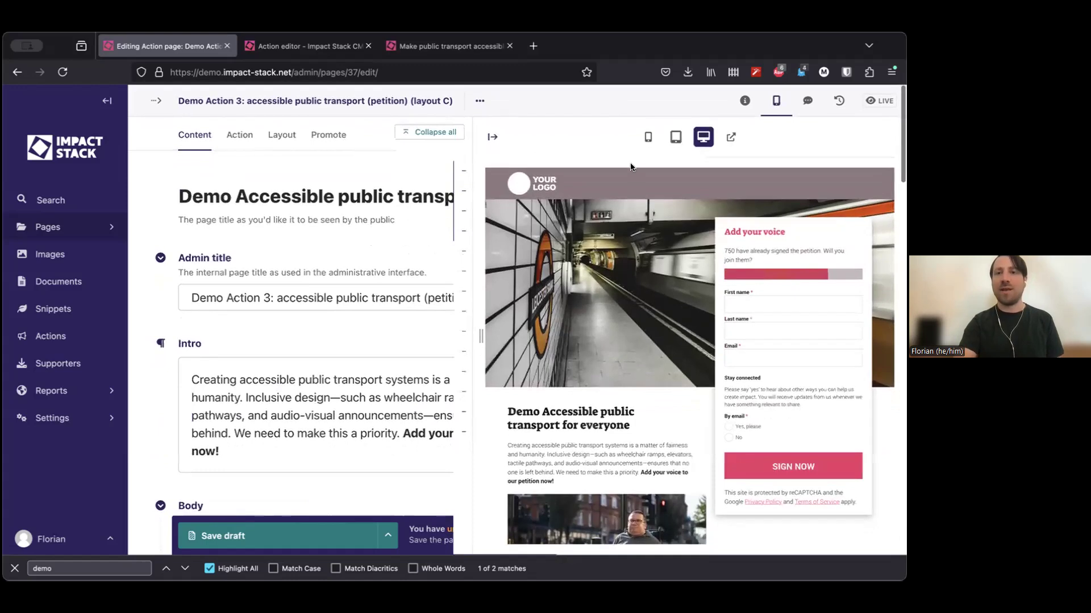
left_click(109, 97)
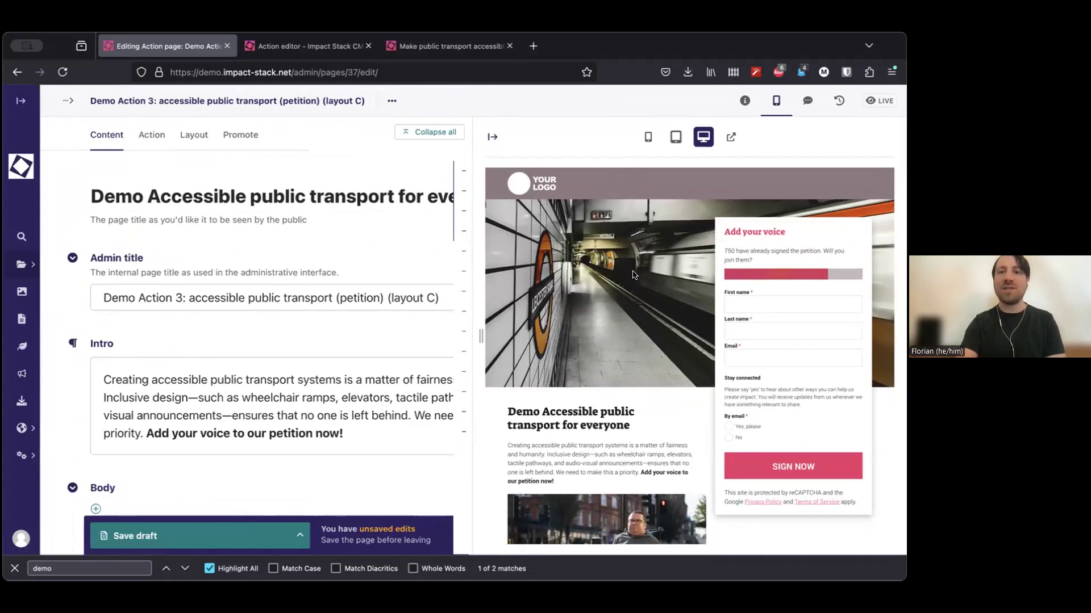
scroll(633, 275, "down", 5)
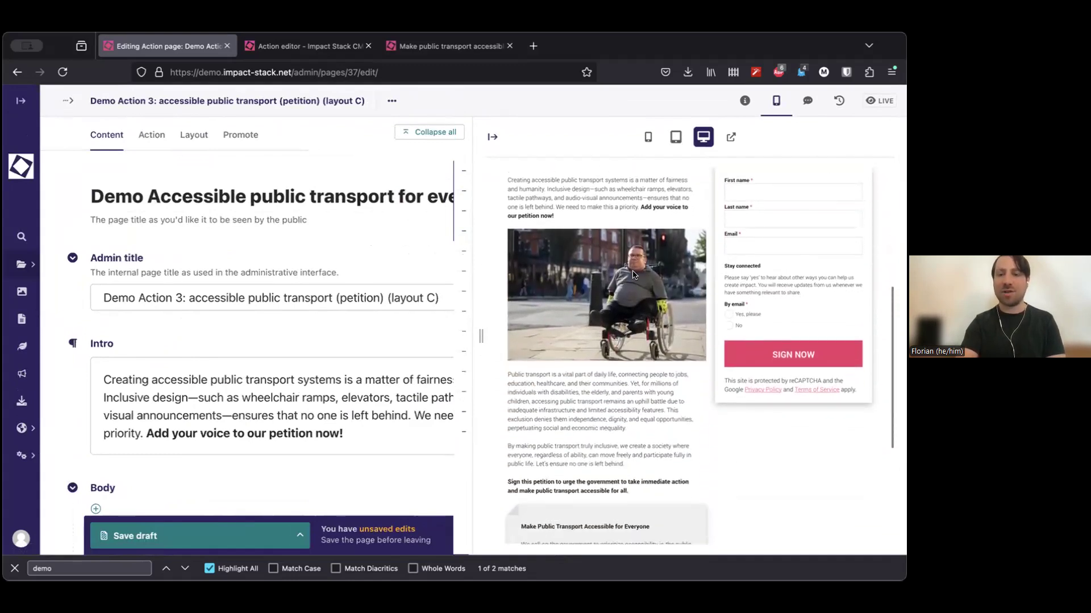
scroll(634, 275, "down", 4)
scroll(634, 276, "up", 10)
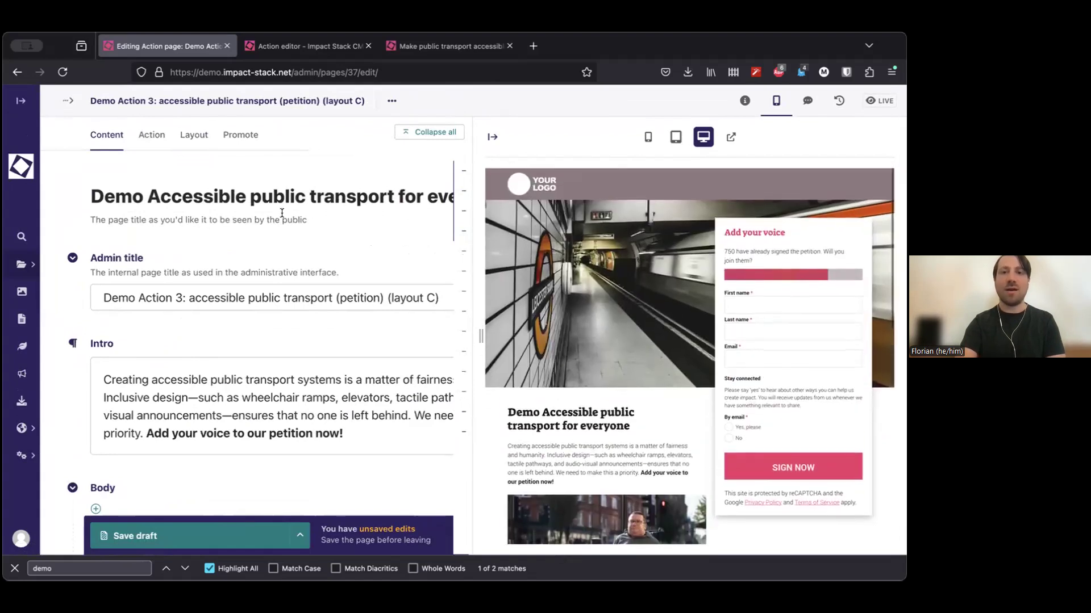
Set the page layout to "A: Standard (2 columns)" and check the result in the desktop preview.
left_click(194, 135)
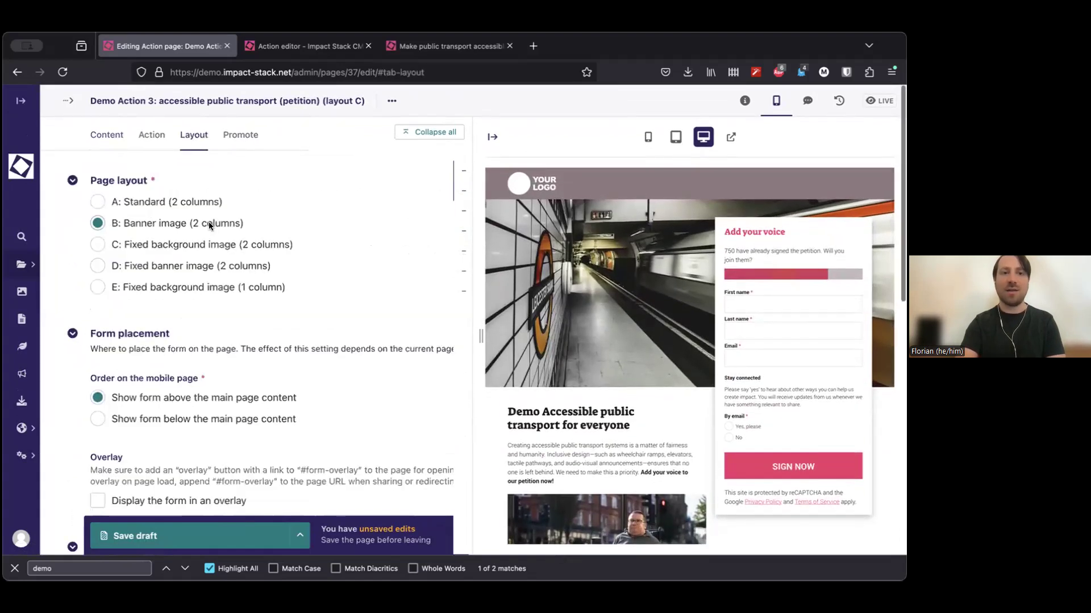
left_click(152, 199)
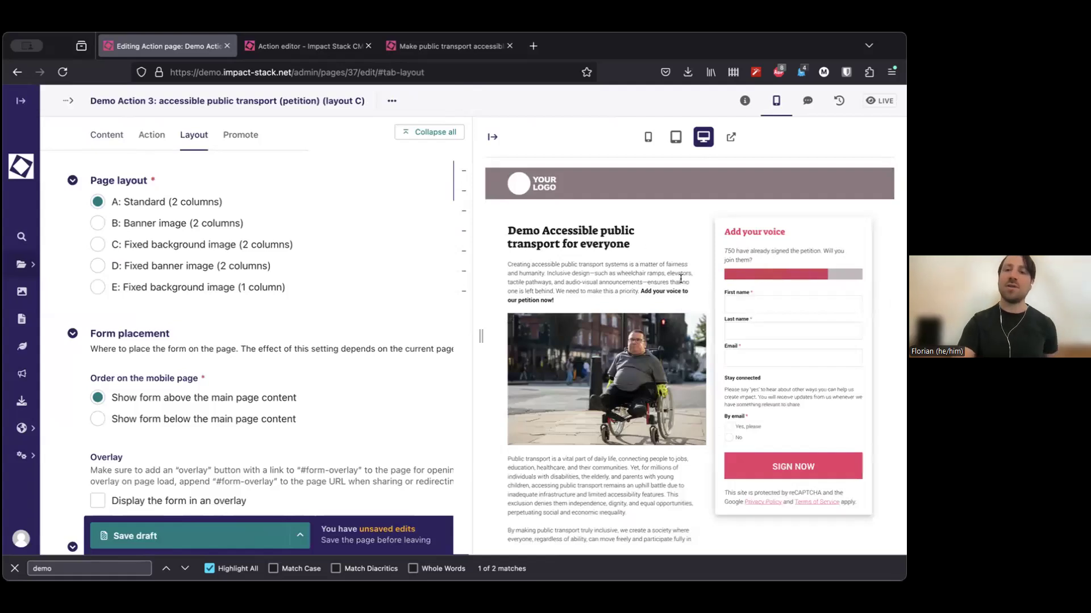
scroll(680, 278, "down", 5)
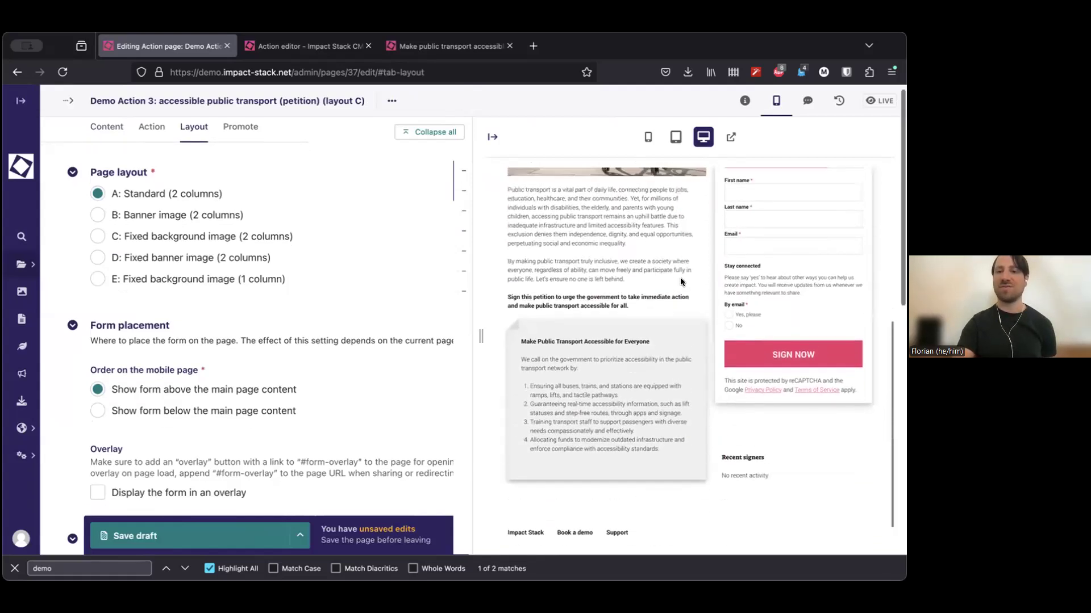
Switch the preview to mobile and test that the sticky "Sign the petition" button leads to the form.
left_click(647, 138)
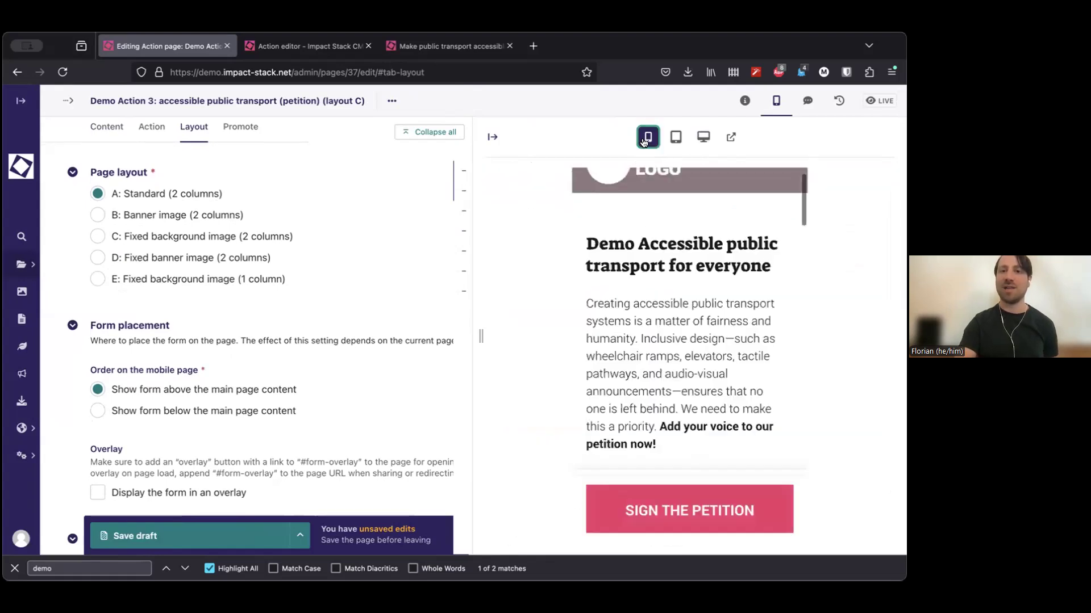
scroll(656, 264, "up", 2)
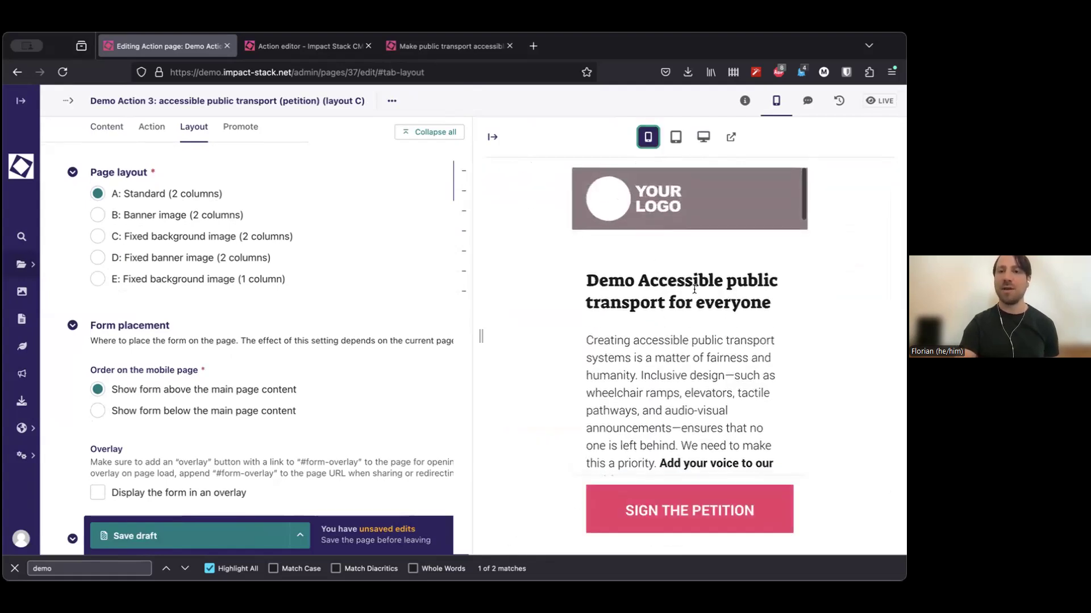
left_click(659, 523)
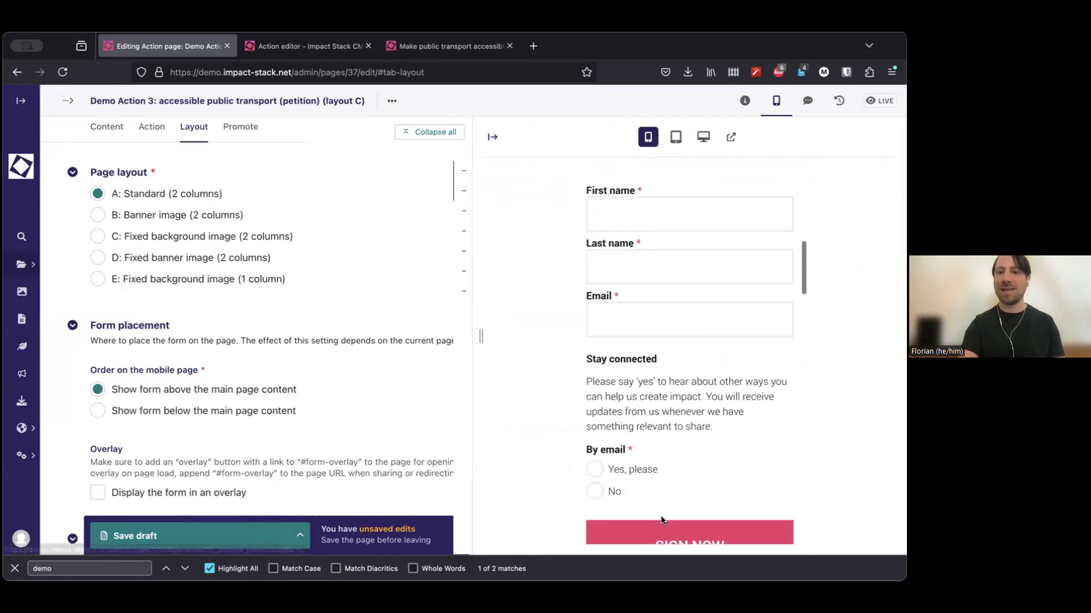
scroll(679, 316, "up", 10)
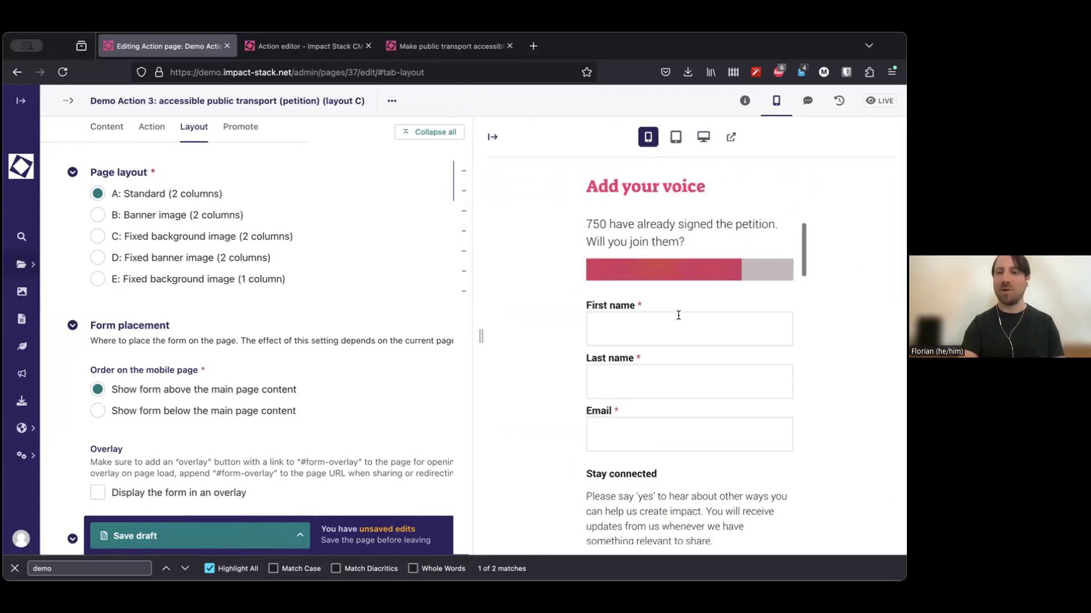
scroll(677, 315, "down", 7)
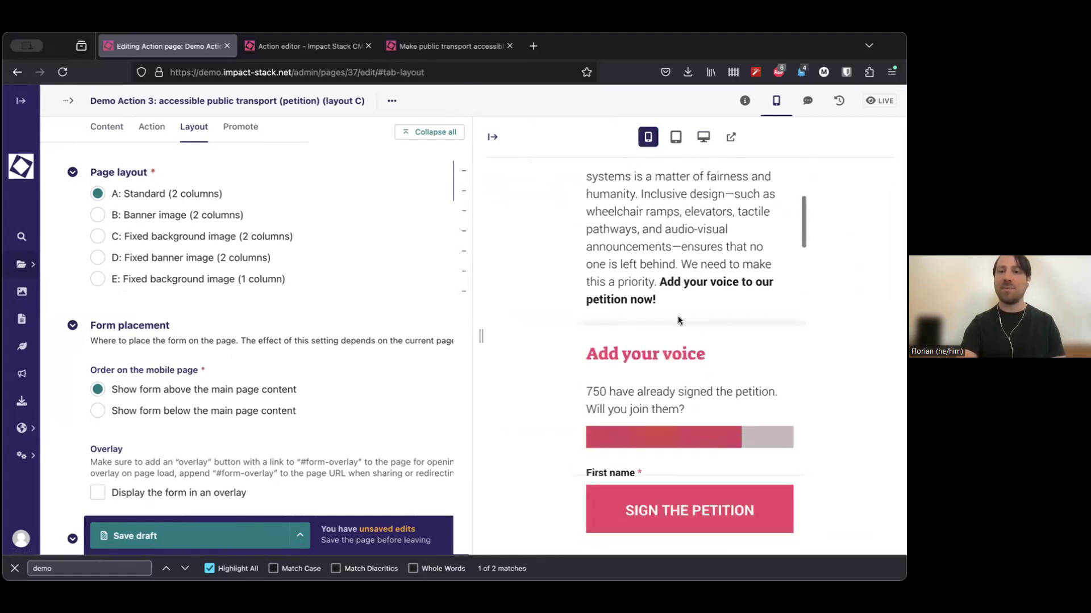
scroll(677, 316, "up", 5)
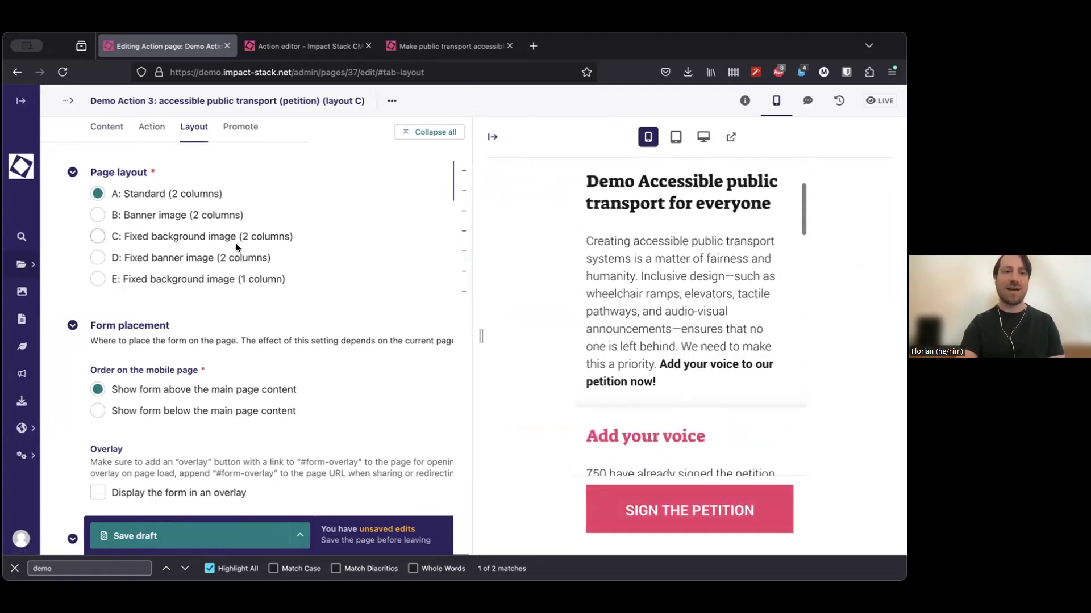
Set the page layout to "E: Fixed background image (1 column)" and check it in the mobile and desktop previews.
left_click(189, 279)
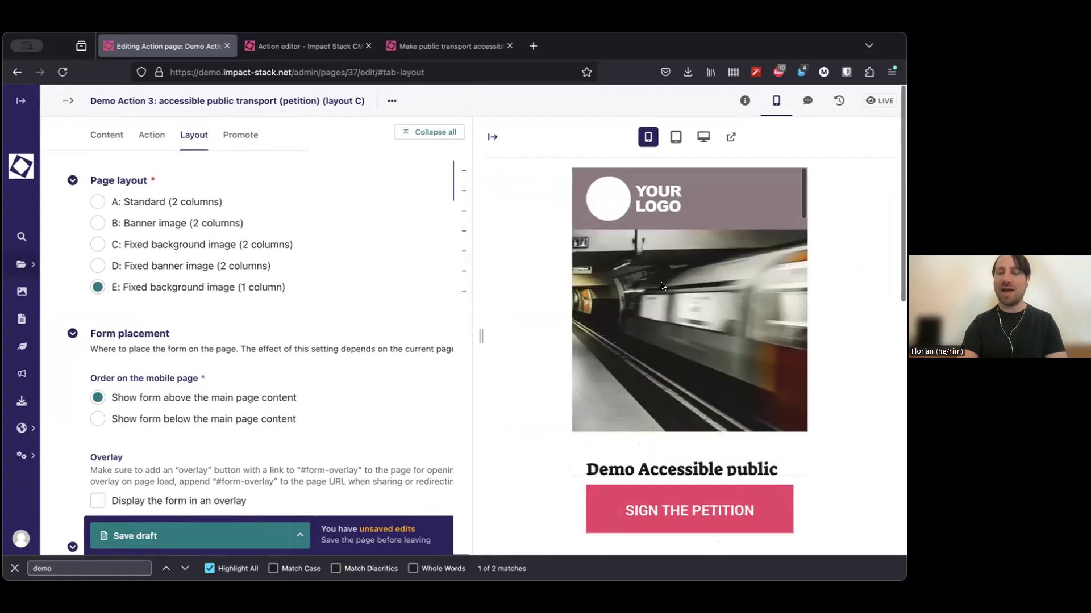
scroll(661, 286, "down", 10)
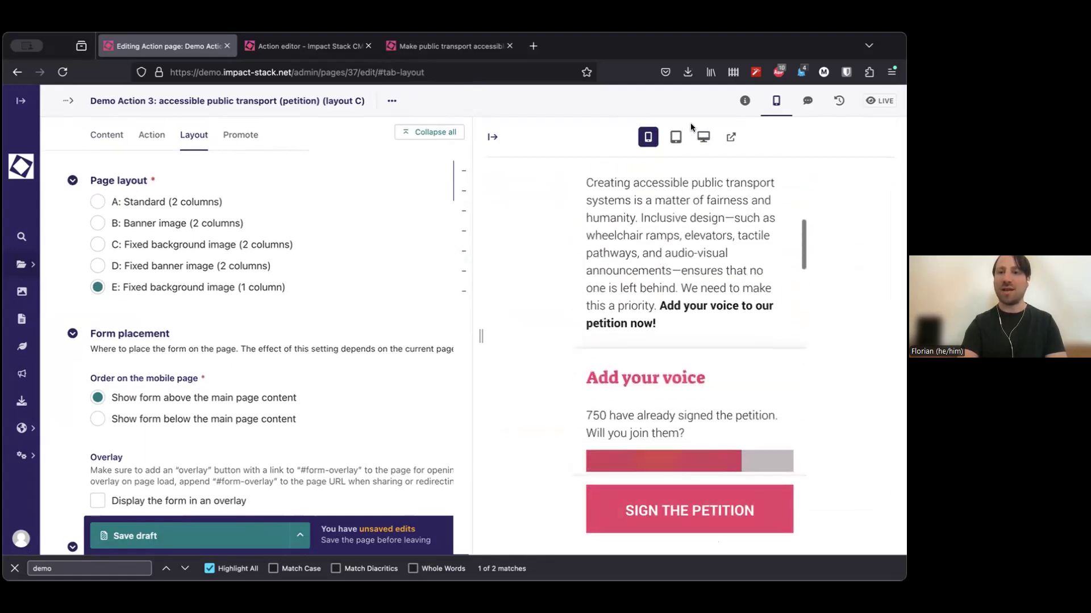
left_click(704, 137)
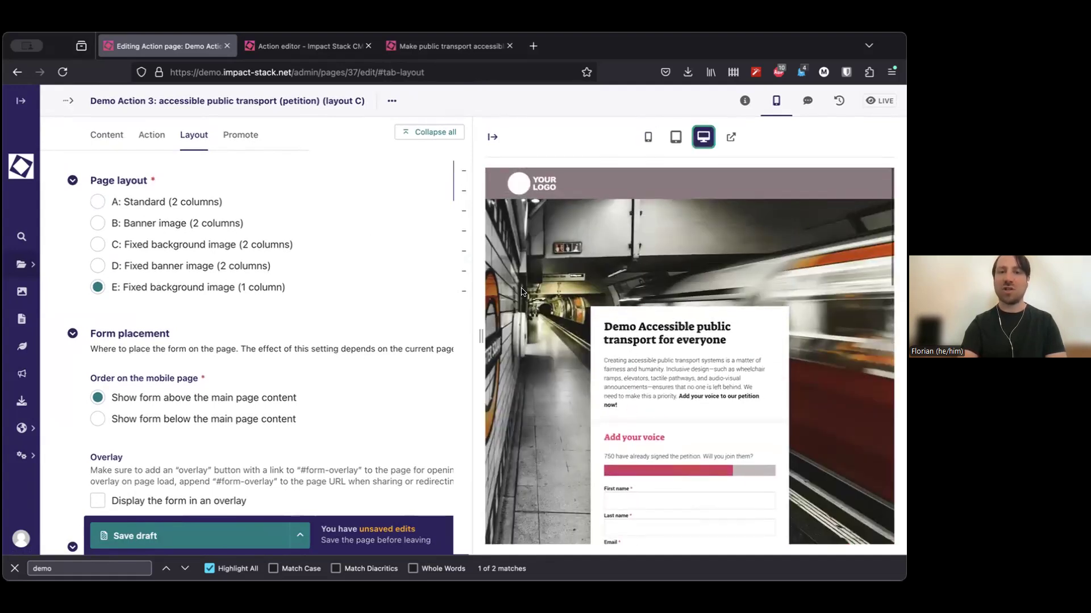
scroll(551, 337, "down", 2)
Replace the layout's background image with "baby owl" and check it in the desktop preview.
scroll(301, 273, "down", 4)
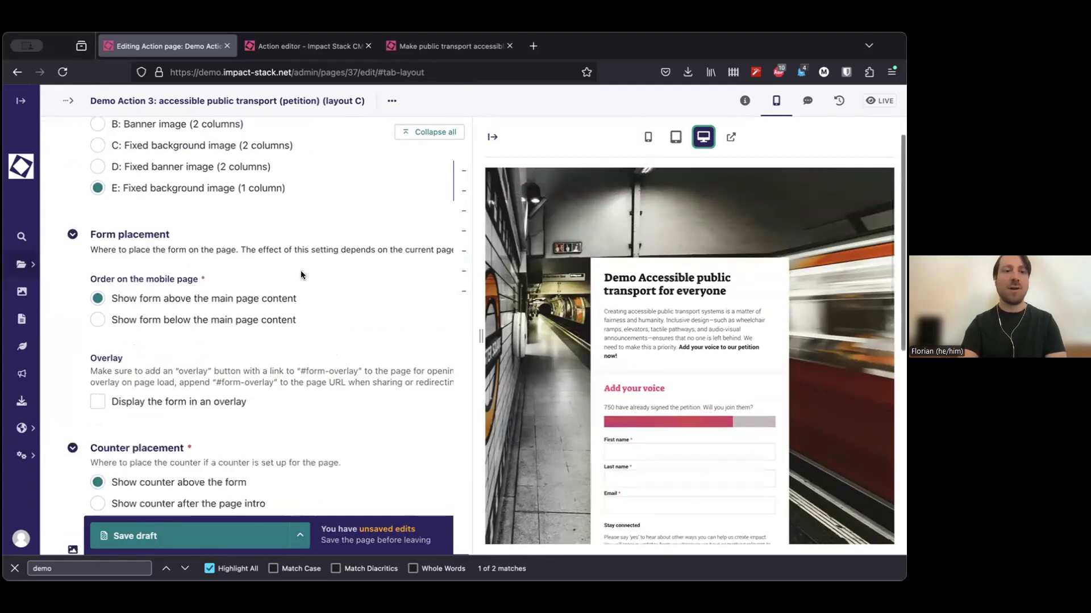
scroll(302, 270, "down", 2)
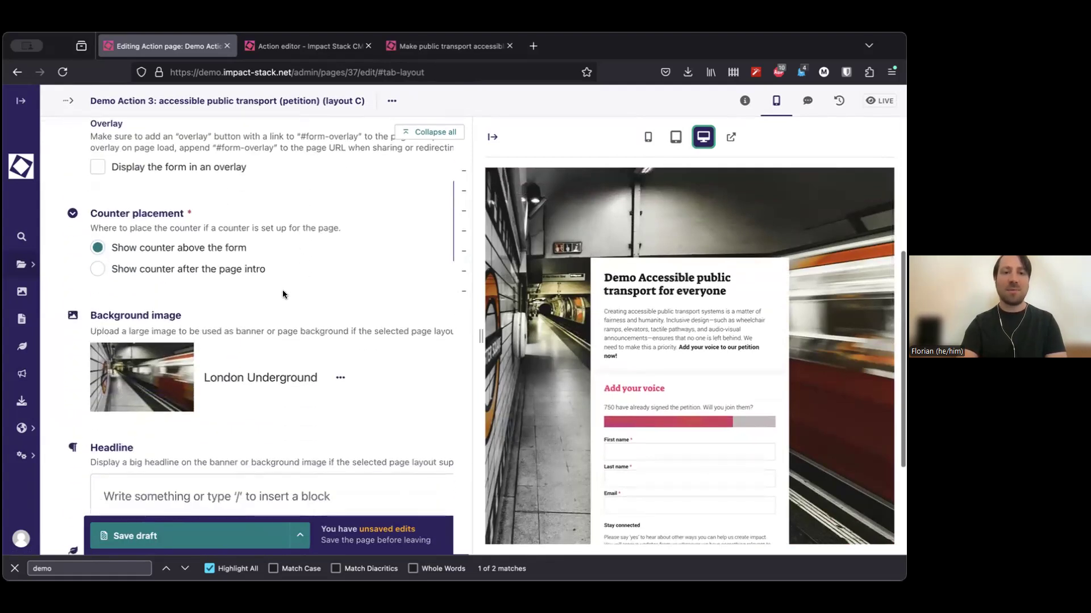
left_click(330, 377)
left_click(327, 412)
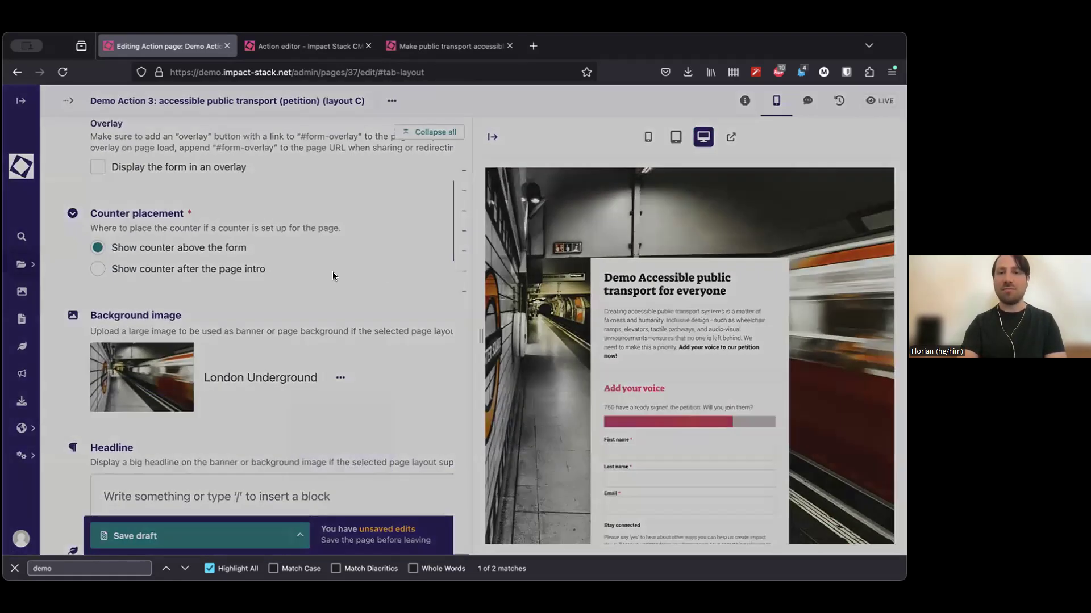
scroll(418, 270, "down", 5)
scroll(420, 273, "up", 2)
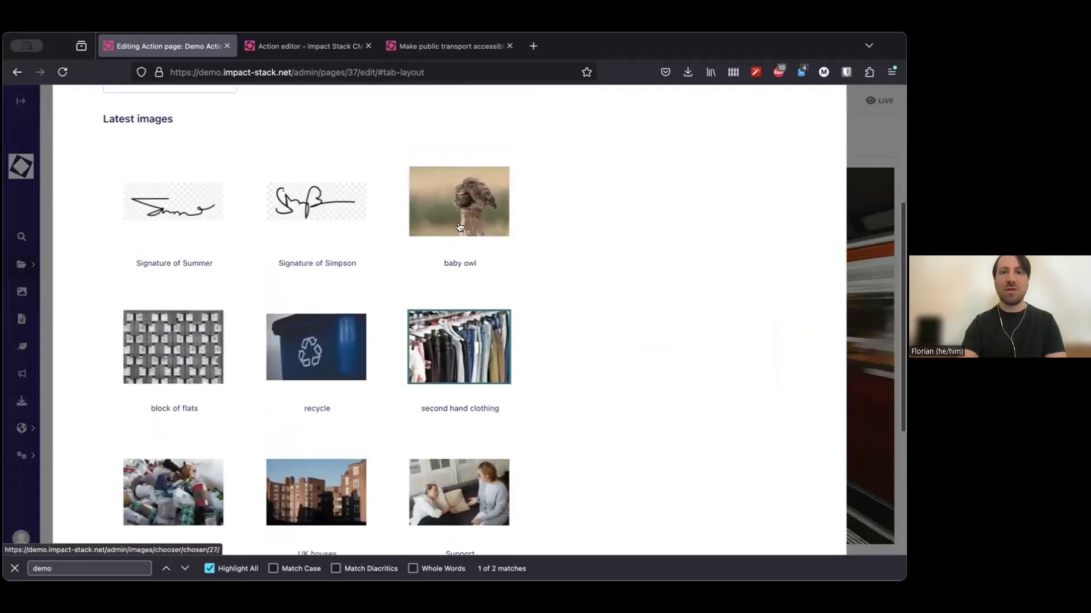
left_click(459, 200)
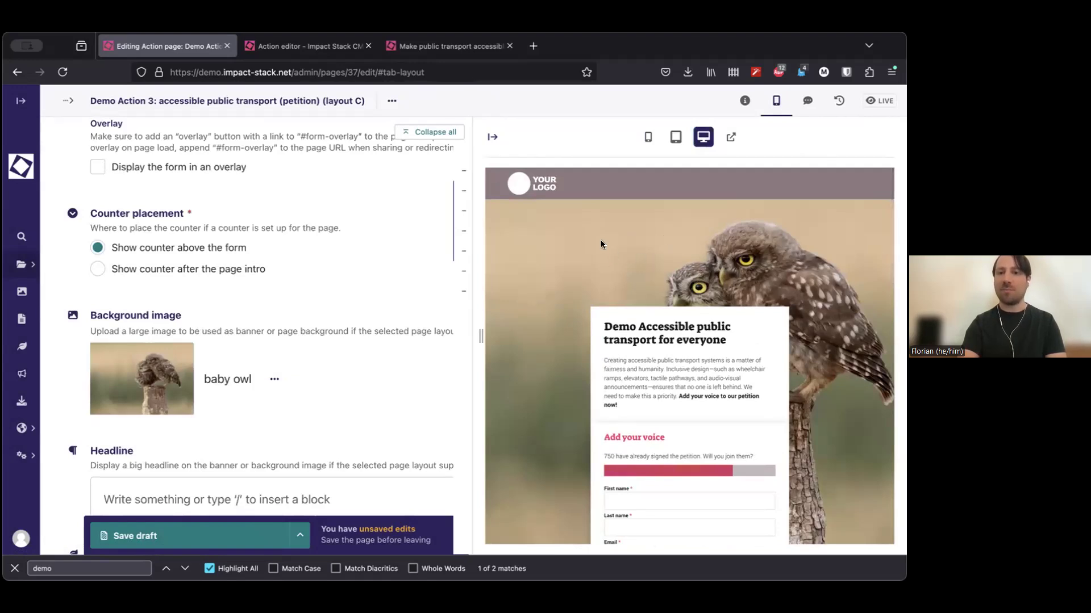
scroll(561, 293, "down", 3)
scroll(560, 293, "up", 3)
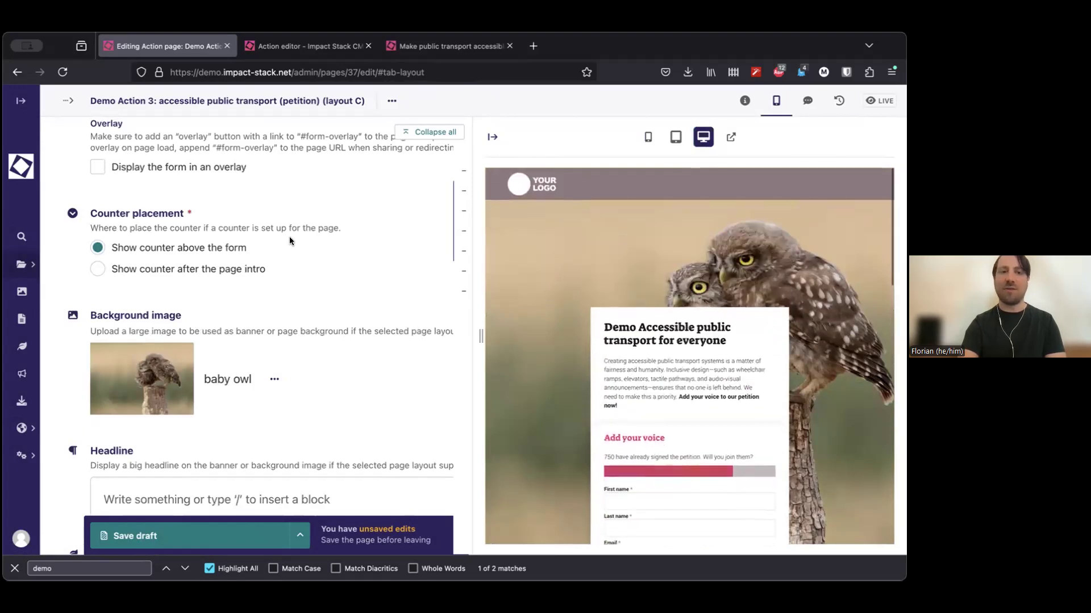
Change the background image to "second hand clothing".
left_click(273, 380)
left_click(267, 414)
scroll(408, 330, "down", 3)
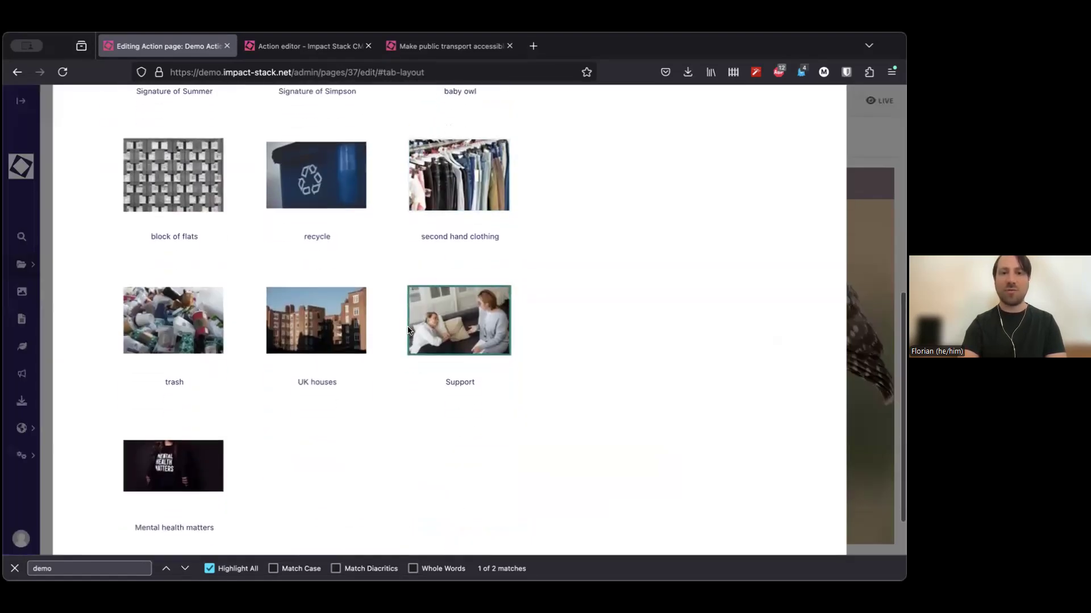
scroll(361, 282, "up", 2)
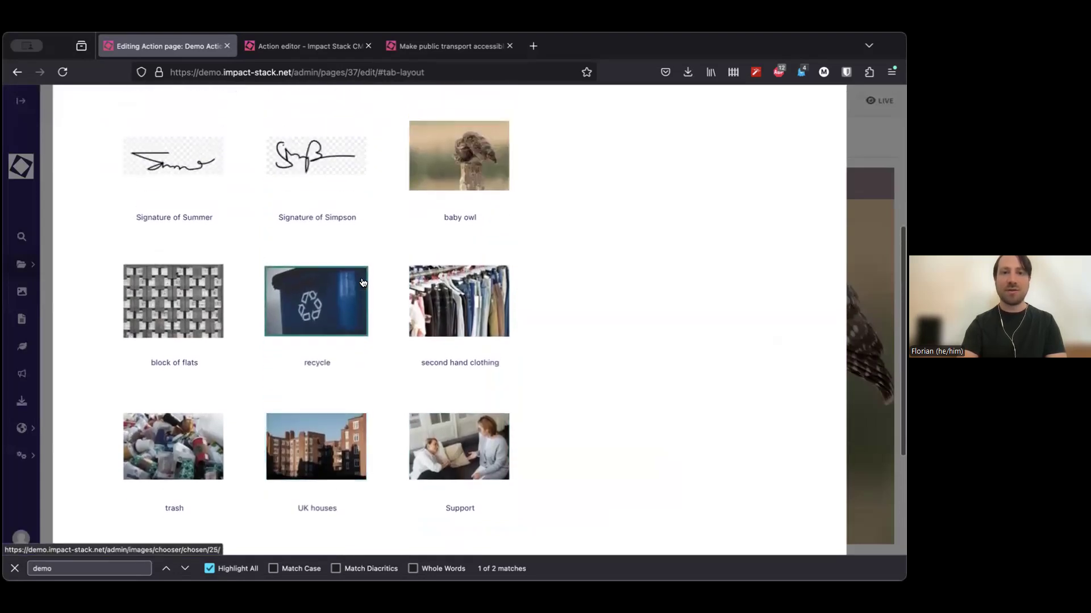
left_click(457, 333)
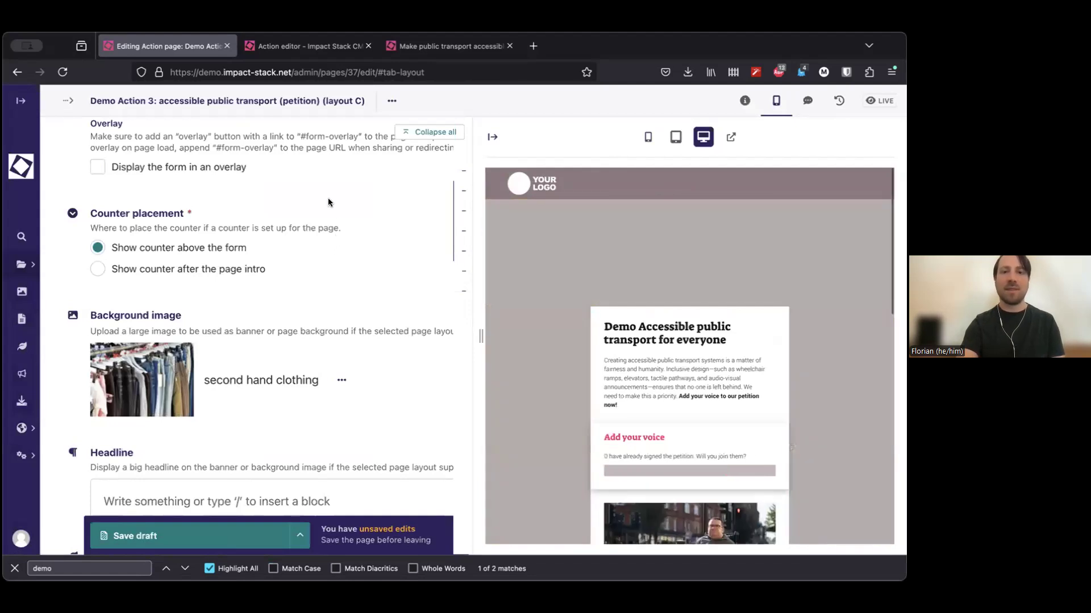
Set the page layout to "D: Fixed banner image (2 columns)" and look through the result in the desktop preview.
scroll(328, 198, "up", 5)
scroll(322, 194, "up", 1)
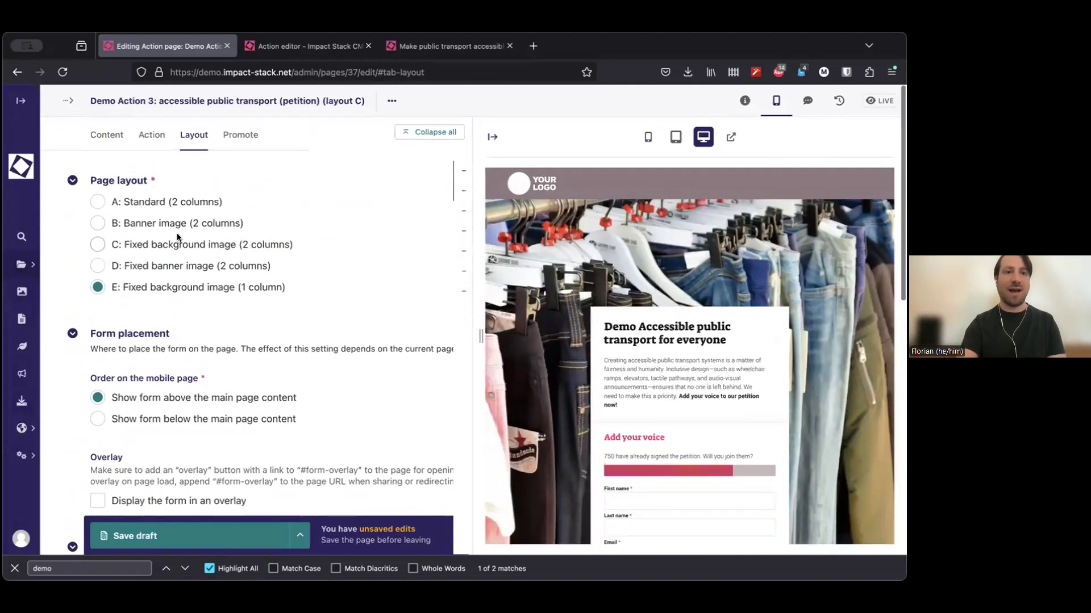
left_click(168, 264)
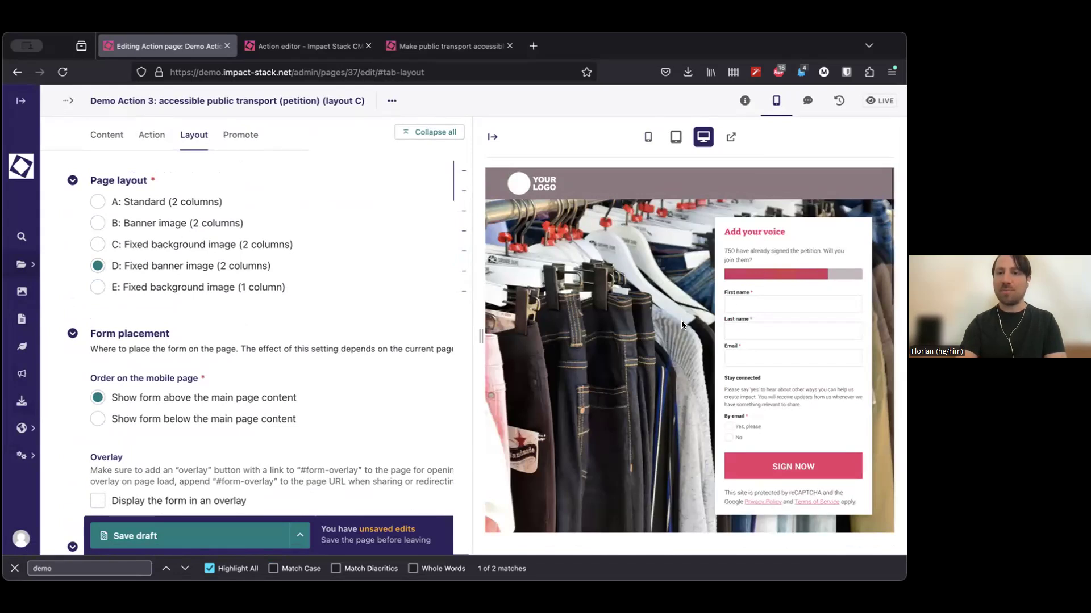
scroll(660, 353, "down", 2)
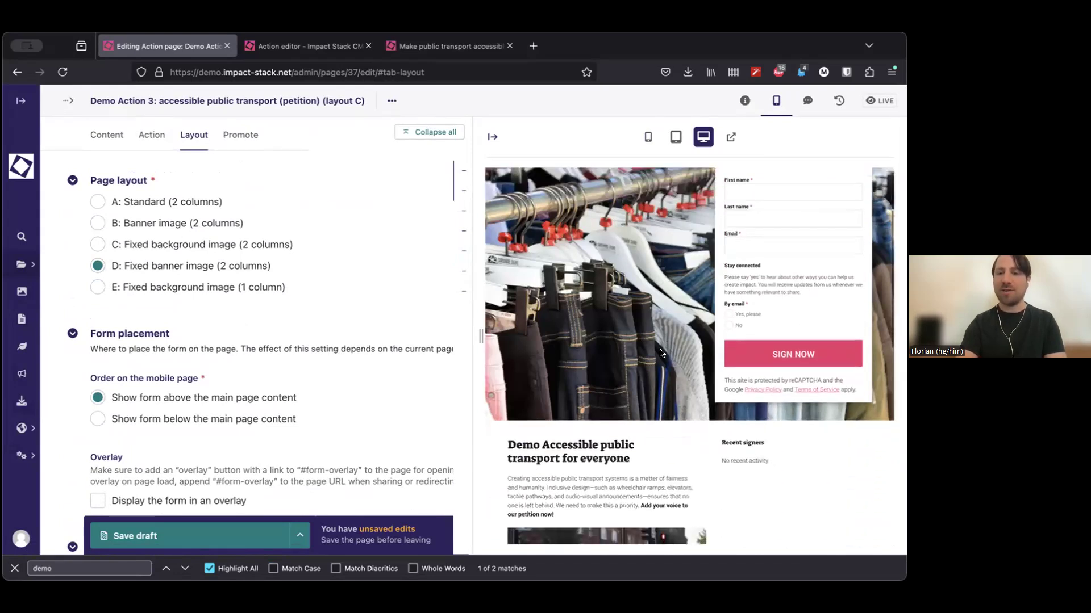
scroll(661, 353, "down", 6)
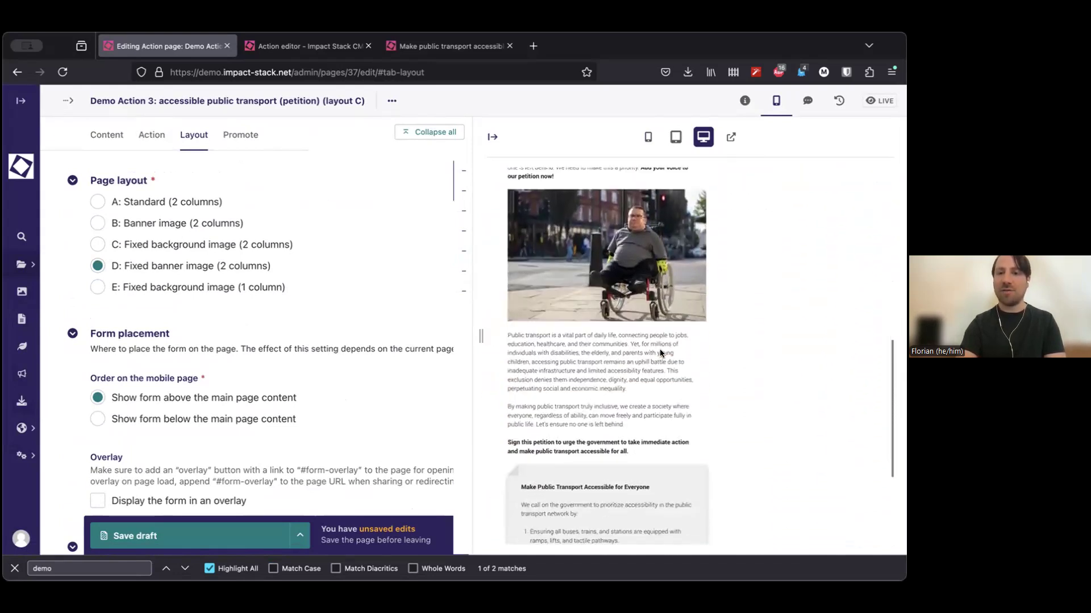
scroll(660, 352, "down", 4)
scroll(660, 352, "up", 5)
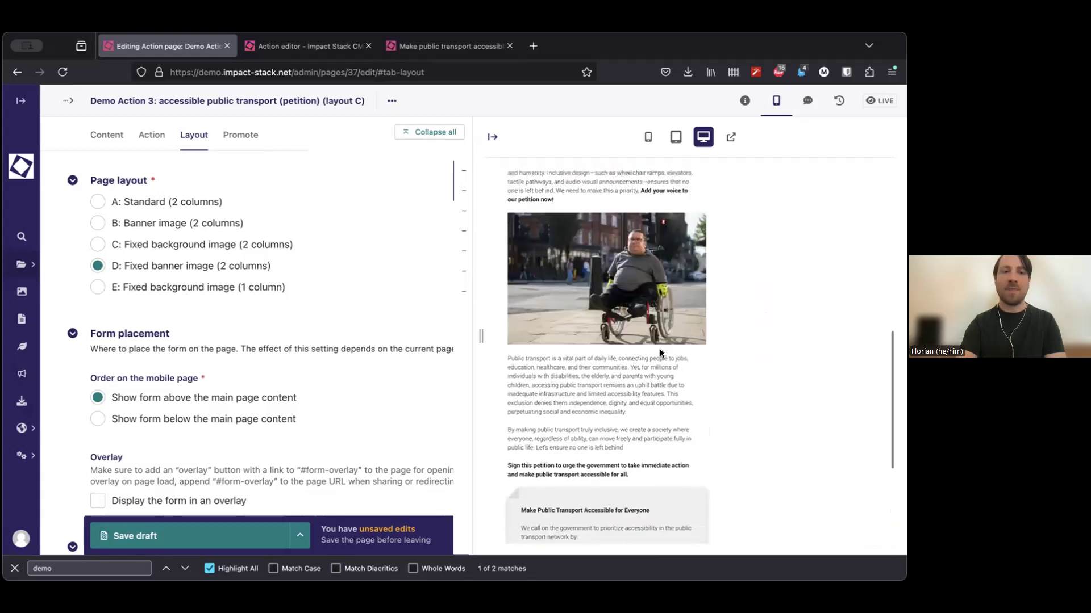
scroll(660, 349, "up", 8)
Add a 1 column section to the page content's Bottom area and give it the "trash" background image.
left_click(107, 135)
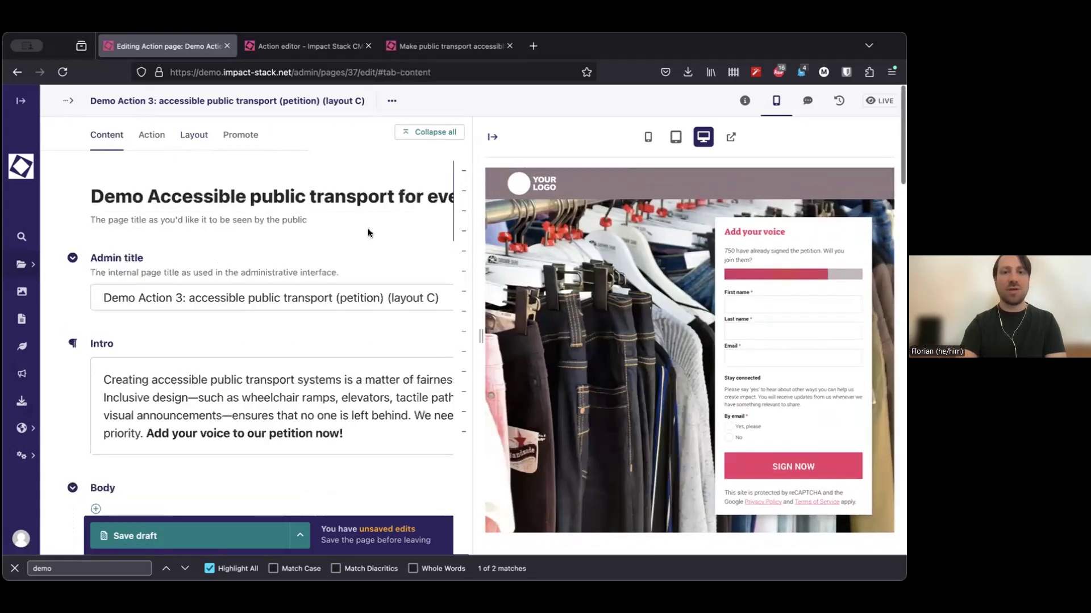
scroll(272, 286, "down", 15)
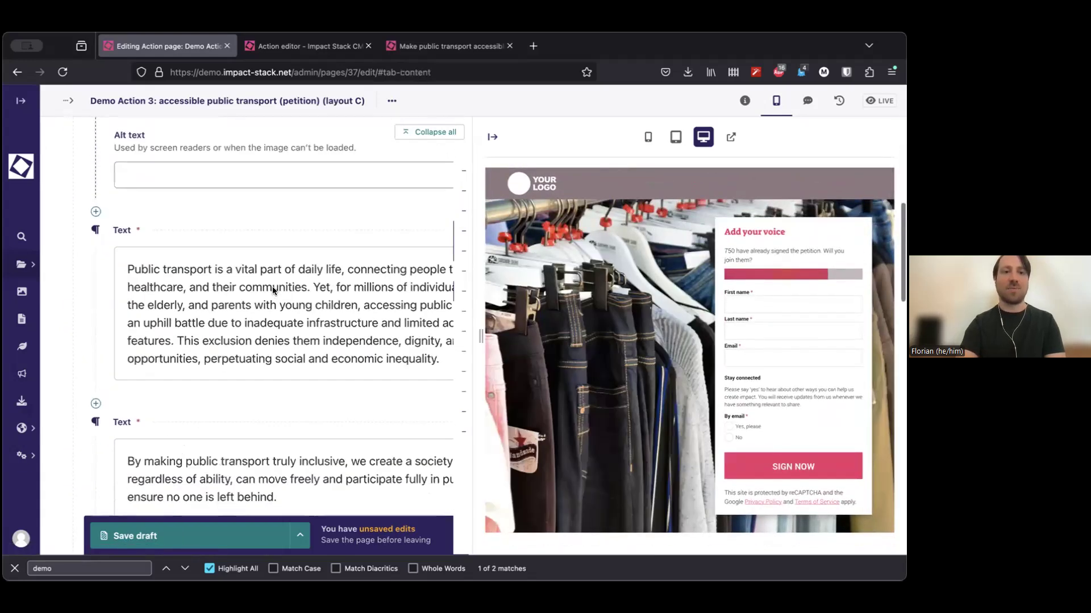
scroll(271, 286, "down", 6)
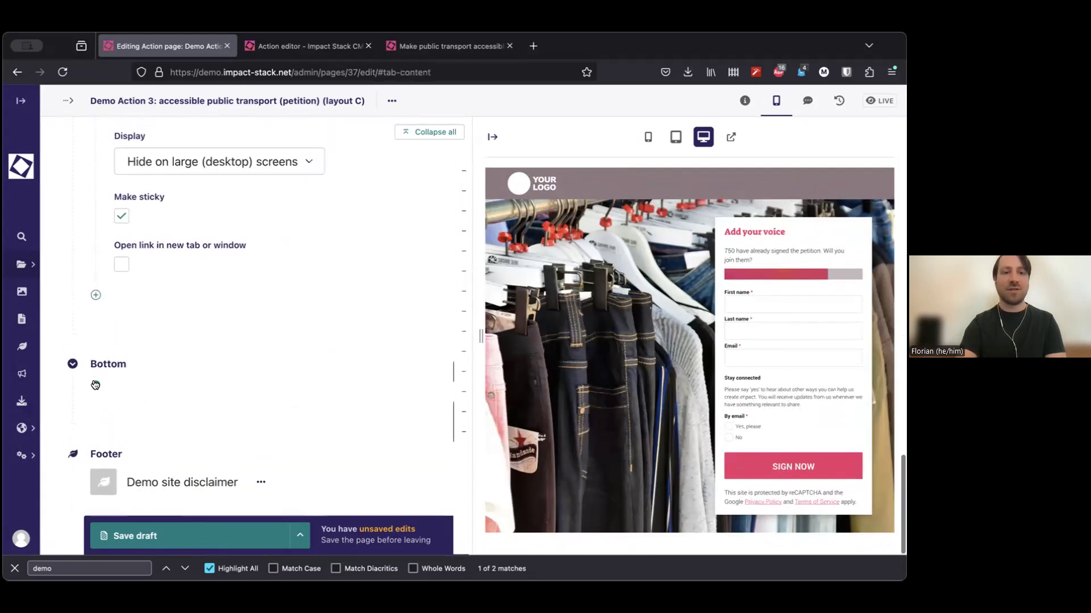
left_click(96, 385)
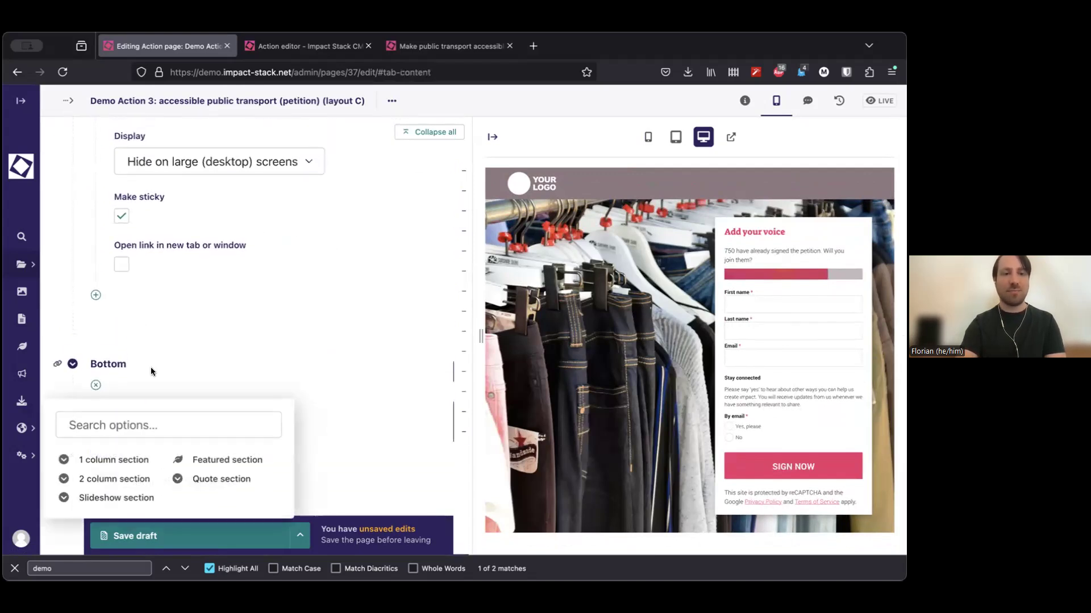
left_click(122, 460)
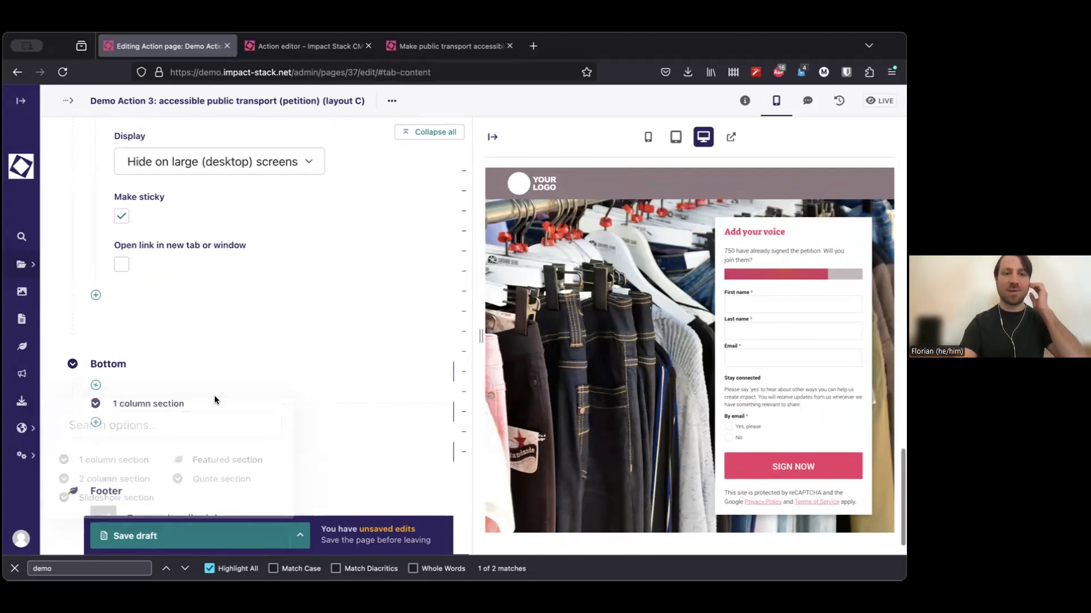
scroll(322, 399, "down", 2)
left_click(150, 385)
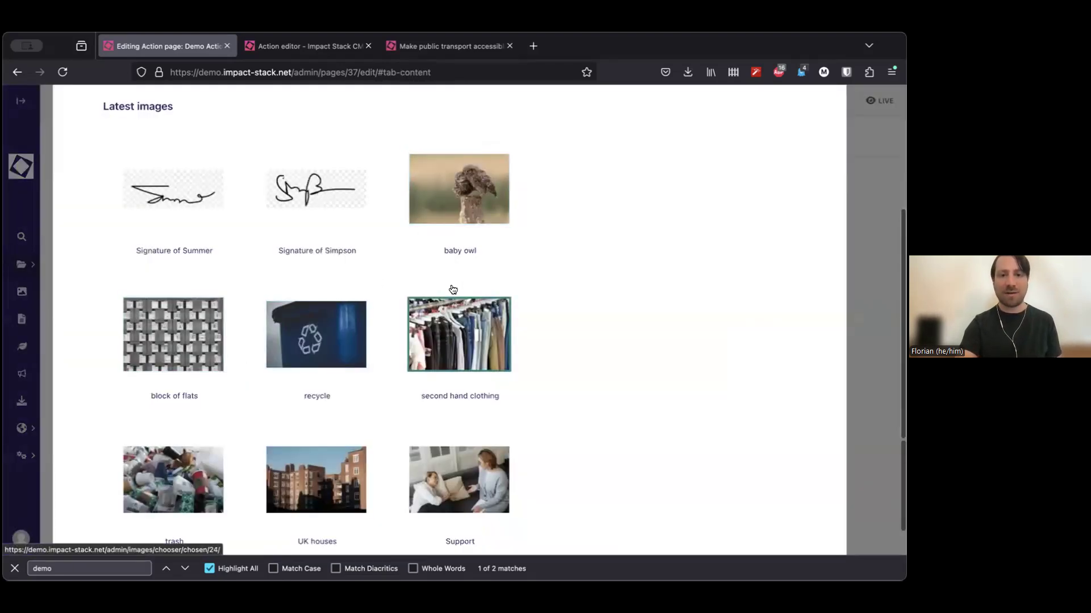
left_click(176, 480)
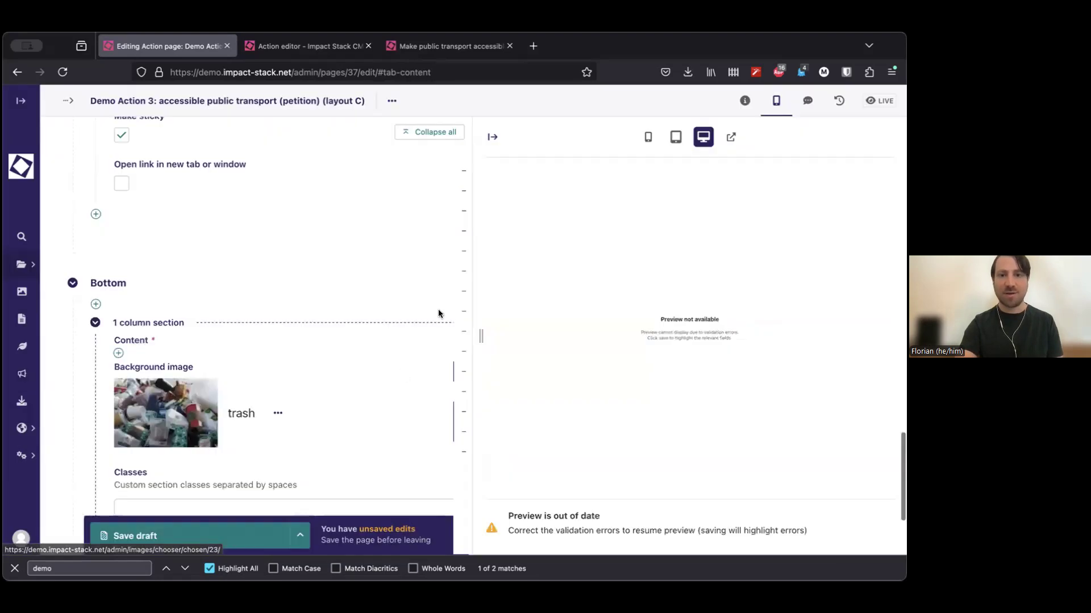
scroll(240, 320, "down", 2)
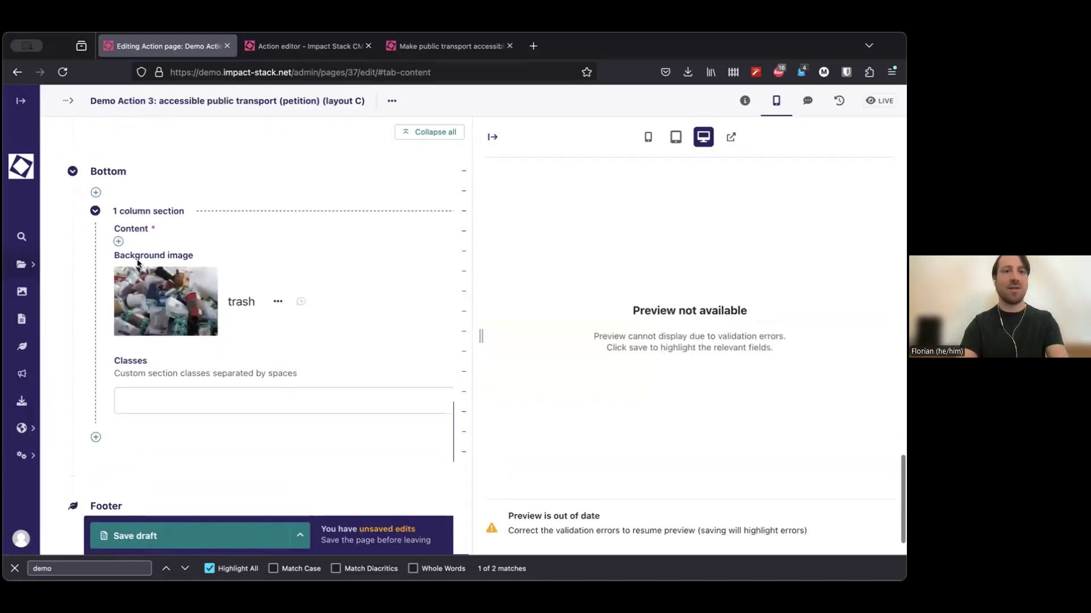
left_click(115, 239)
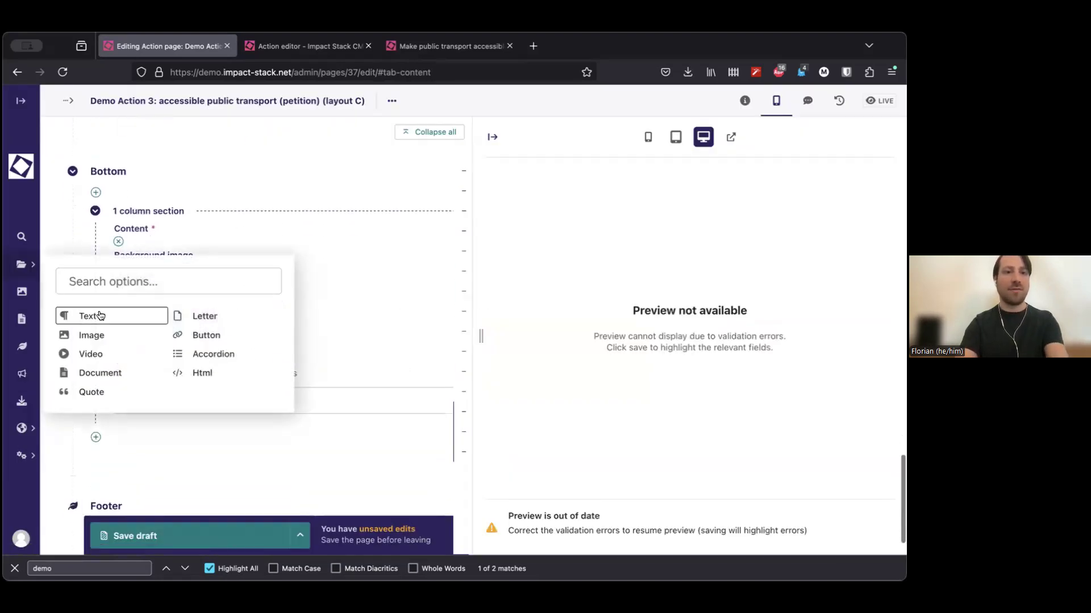
left_click(110, 315)
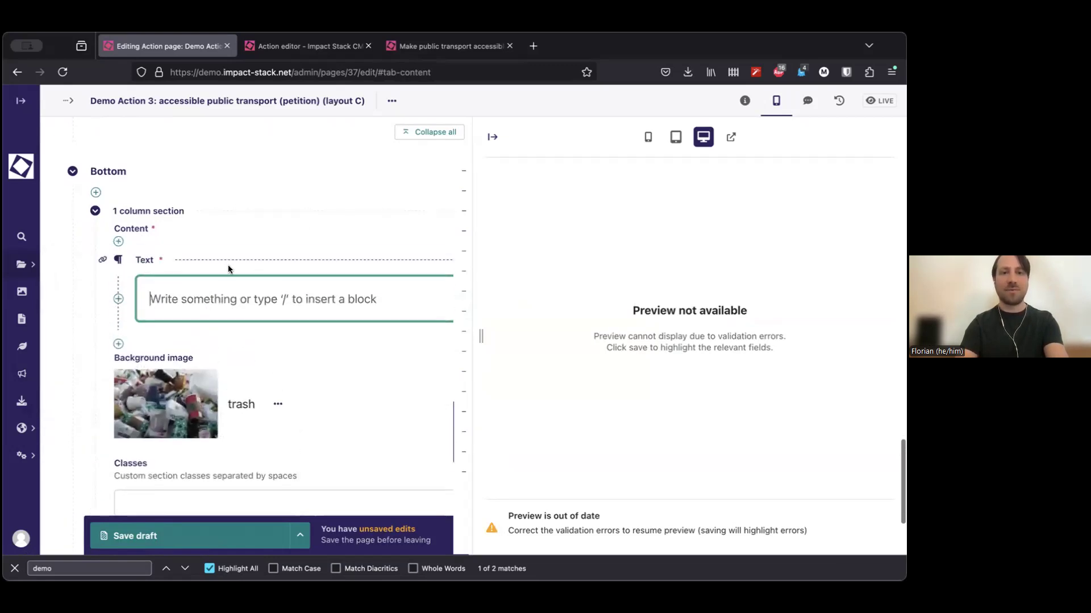
left_click_drag(479, 336, 638, 331)
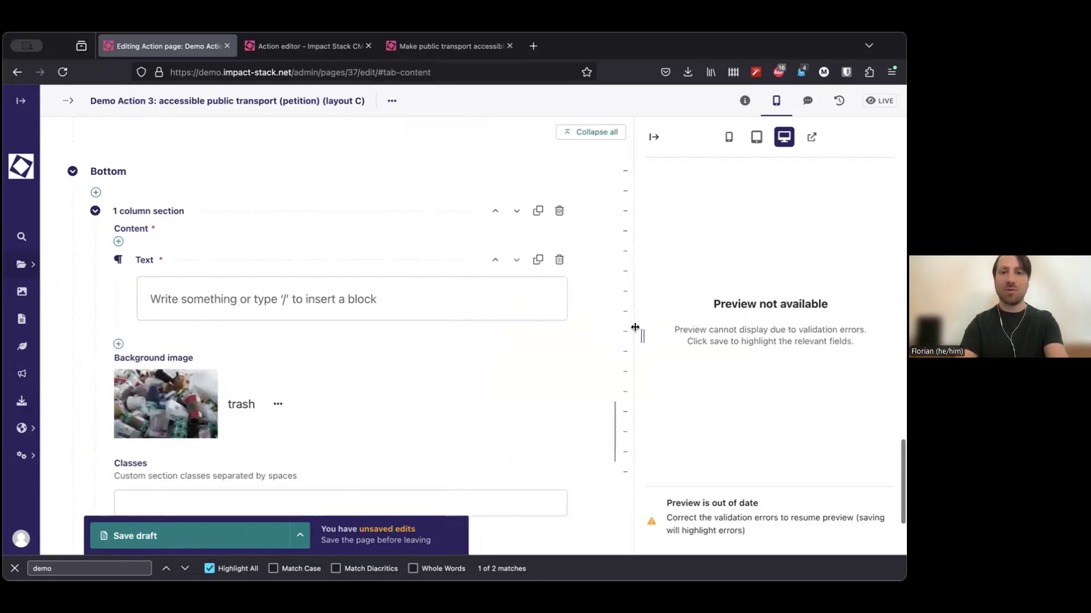
left_click(560, 260)
Insert a Quote block in the 1 column section with the quote "This is my quote about trash collection" and the name "Some name".
left_click(118, 241)
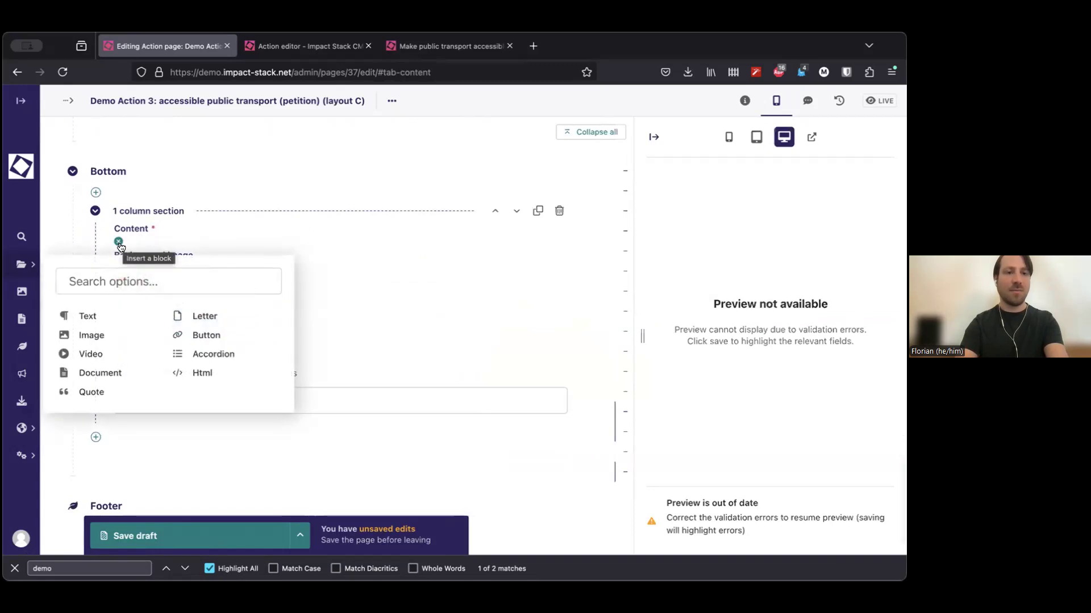
left_click(96, 392)
type("This is my quote about trash collection")
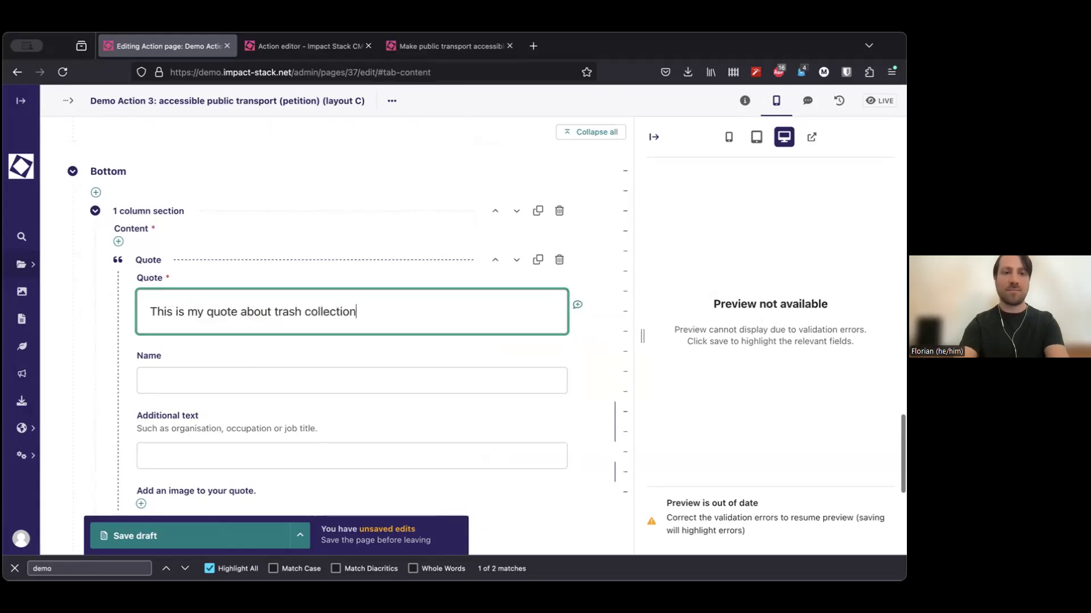
left_click(221, 388)
type("Some name")
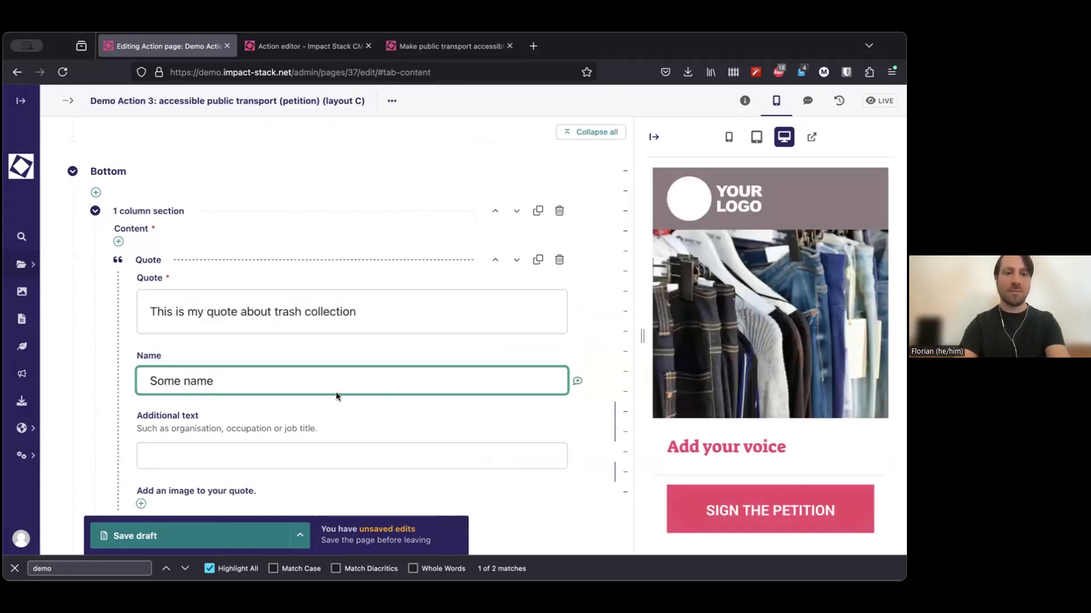
Enlarge the preview area and examine the quote section at the bottom of the page in the desktop preview.
left_click_drag(636, 322, 447, 335)
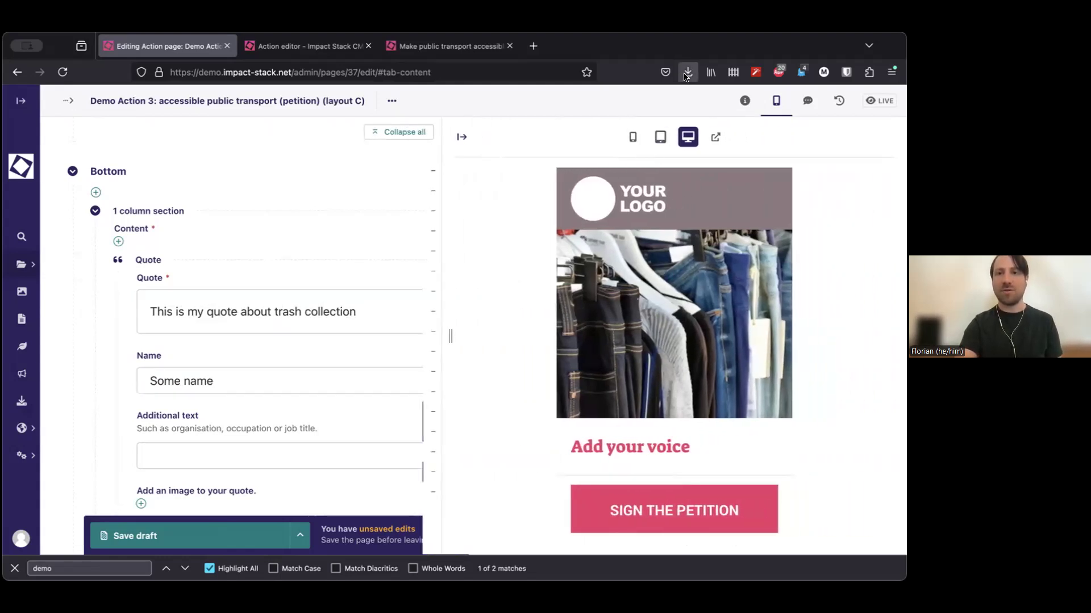
left_click(633, 137)
left_click(688, 136)
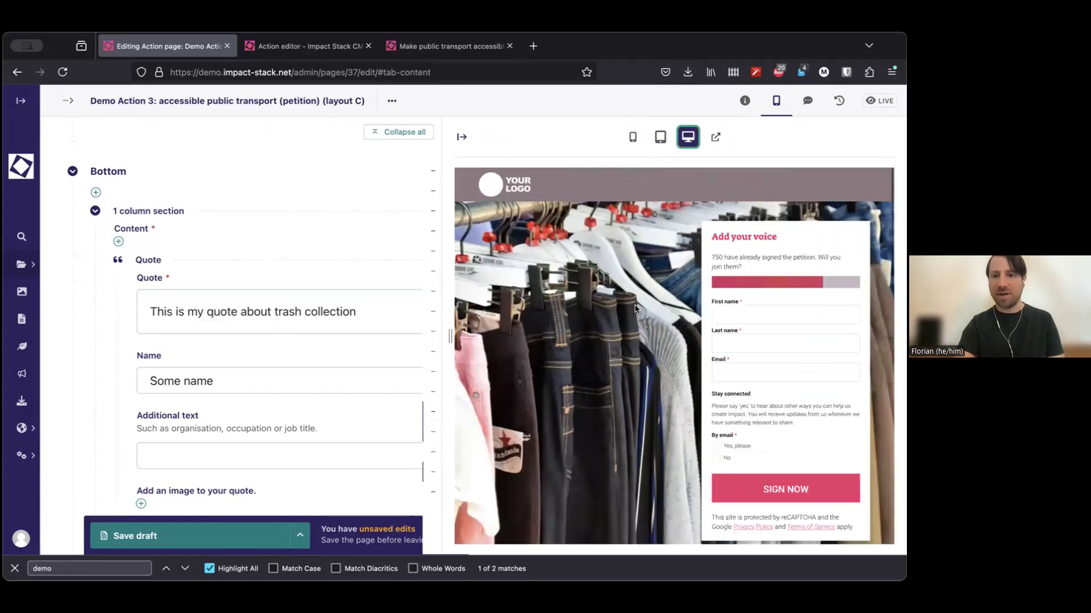
scroll(635, 306, "down", 6)
scroll(635, 308, "down", 8)
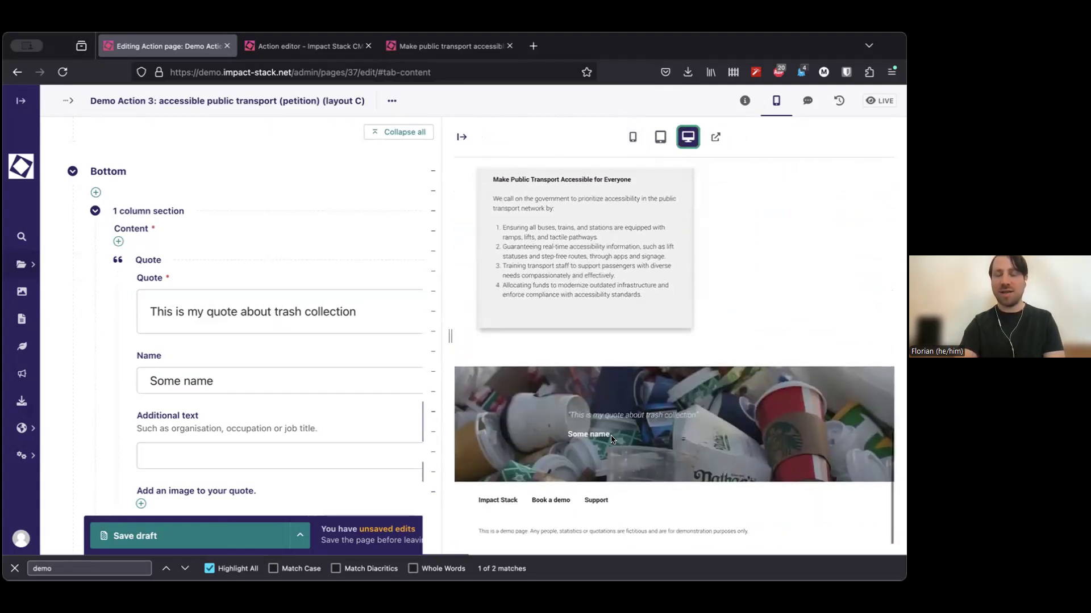
left_click_drag(574, 413, 693, 414)
left_click(698, 419)
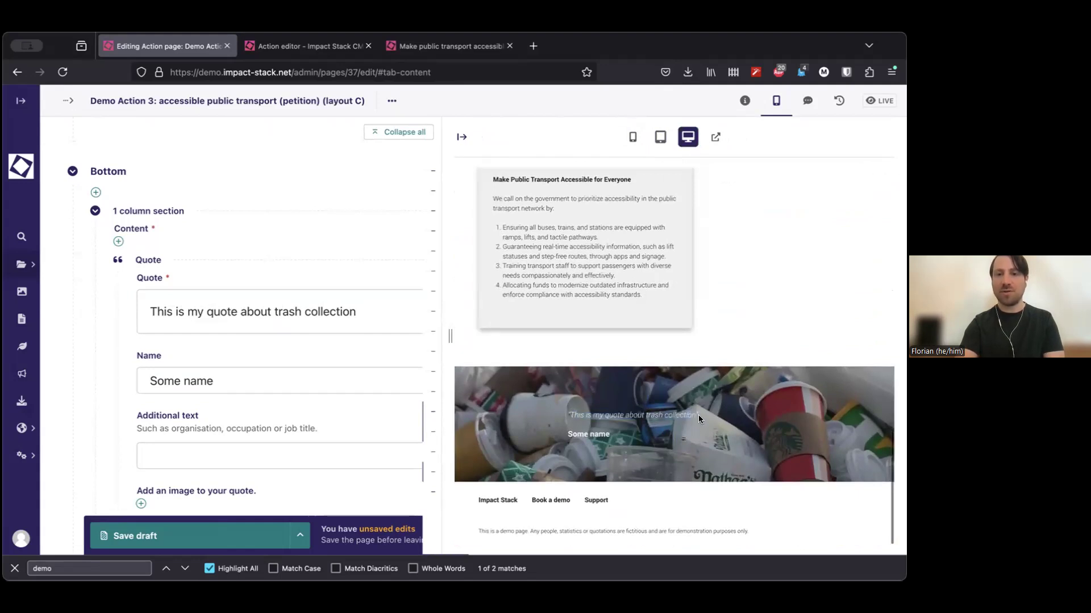
Switch the preview to the mobile size and examine how the quote section appears at the bottom of the page.
left_click(633, 137)
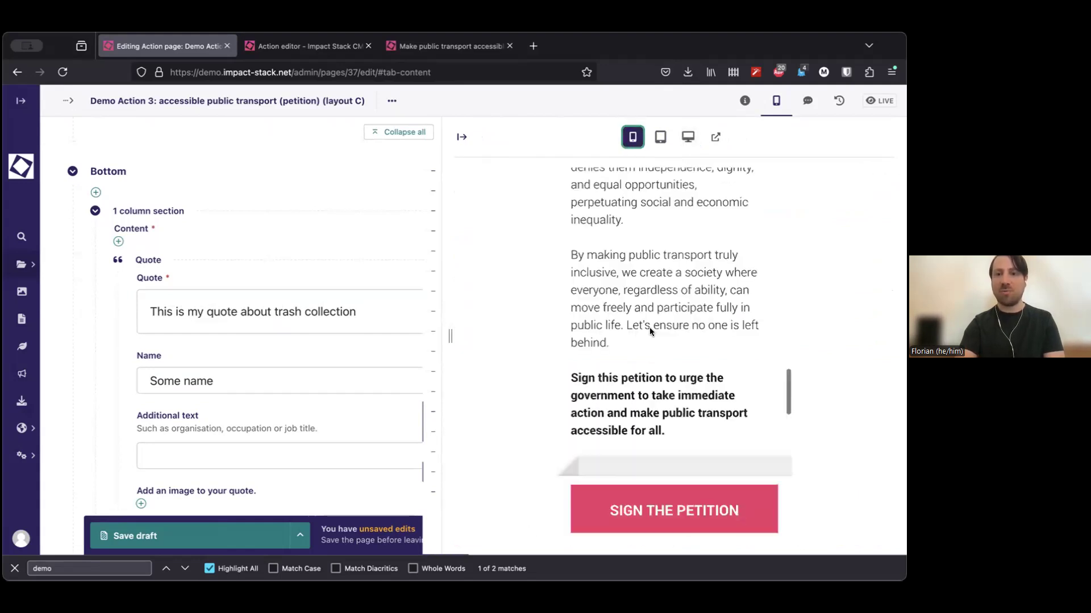
scroll(650, 335, "down", 4)
scroll(651, 339, "down", 10)
scroll(650, 339, "up", 2)
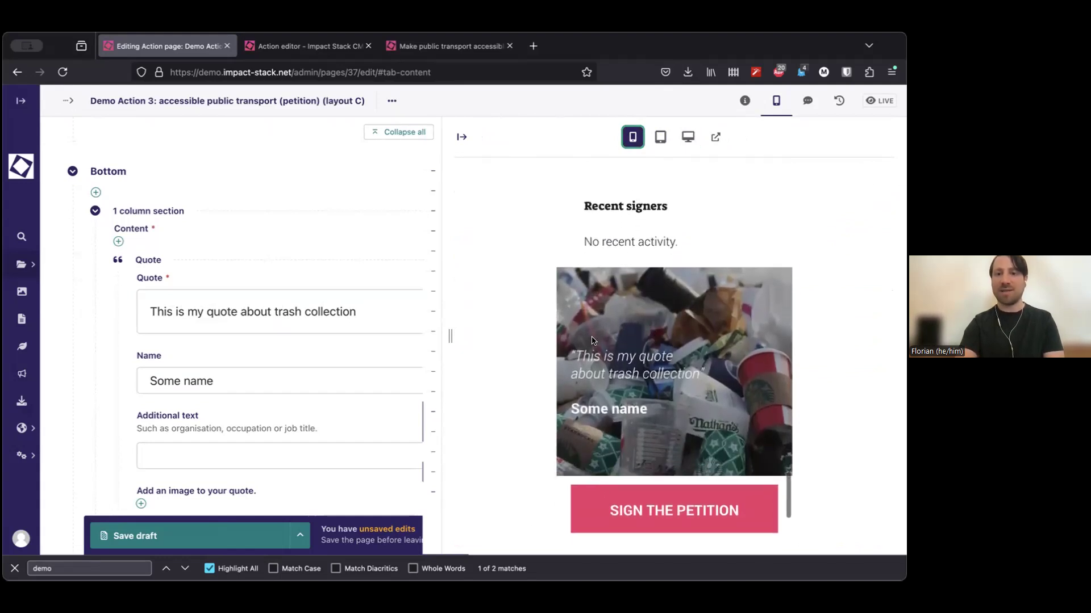
Narrow the preview area and return it to the desktop size to look over the page again.
left_click_drag(450, 335, 531, 335)
left_click(728, 137)
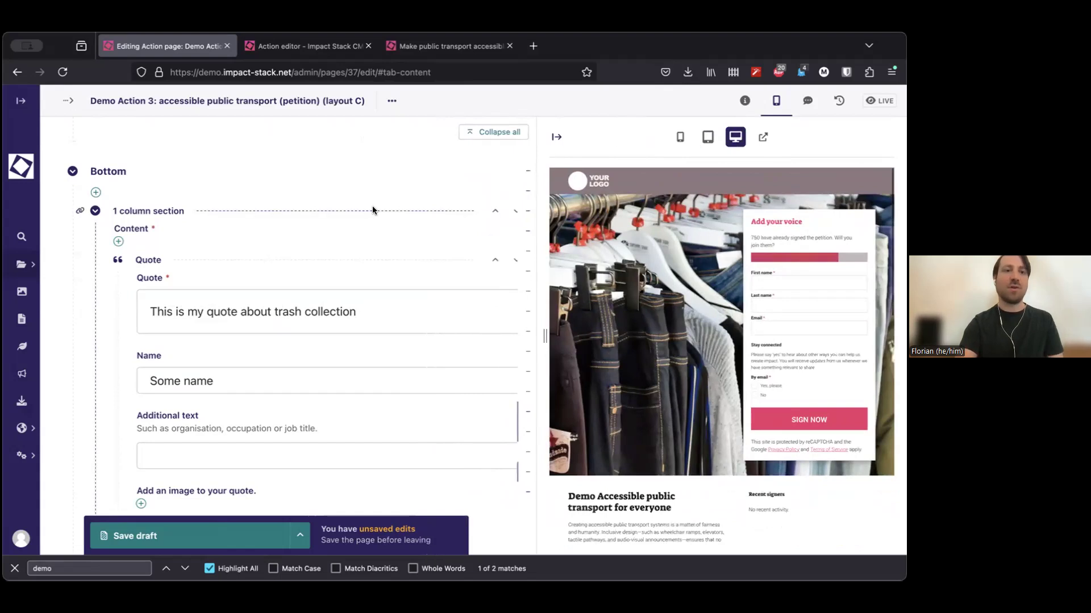
scroll(260, 196, "up", 10)
scroll(668, 354, "down", 5)
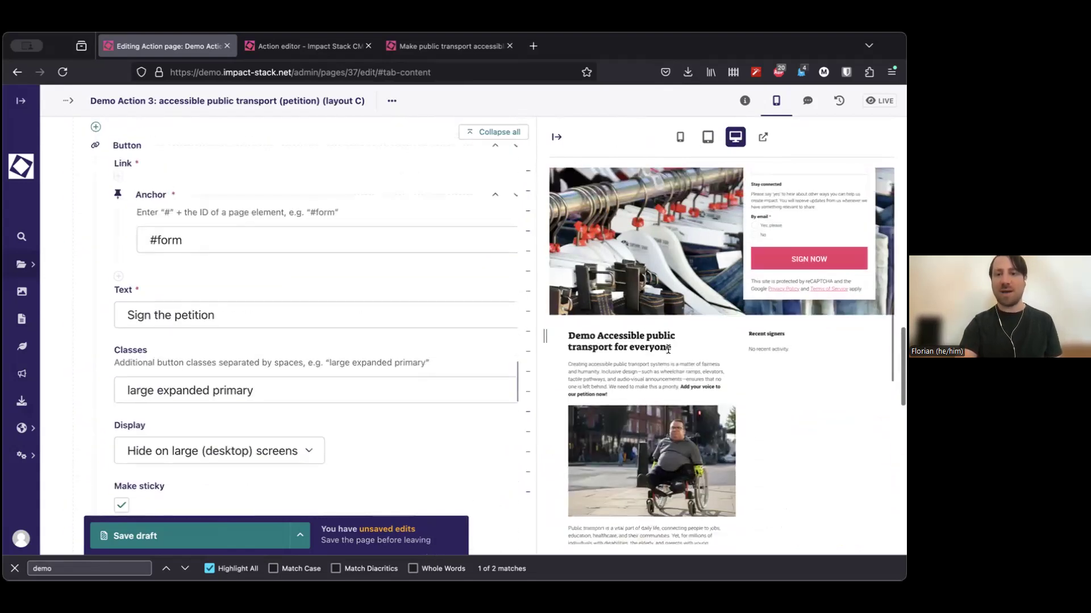
Replace the word "Demo" in the public page title with "Showing off preview".
scroll(312, 260, "up", 10)
scroll(318, 263, "down", 1)
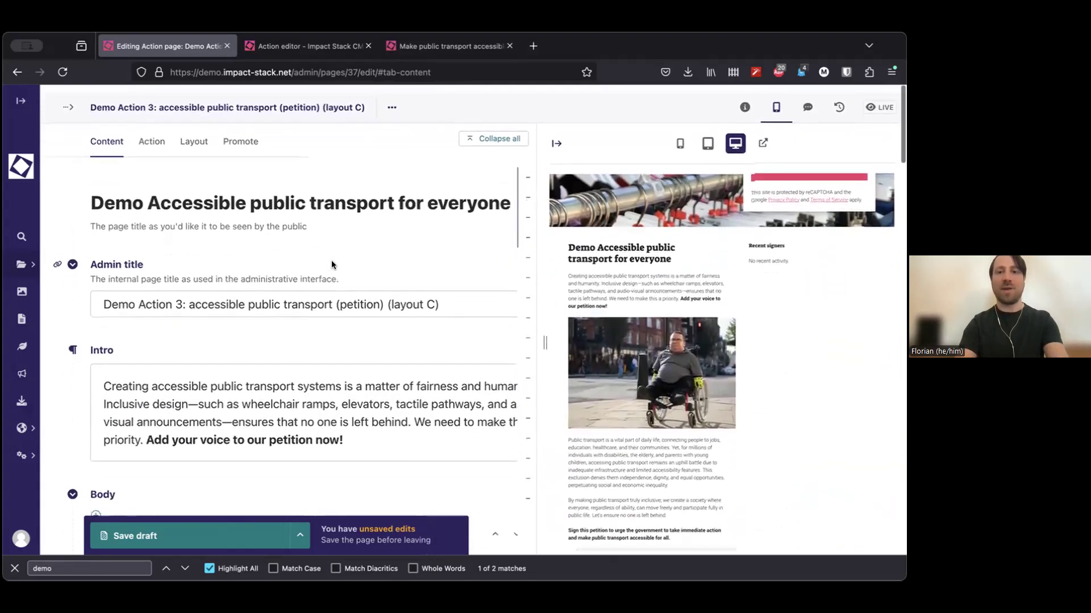
double_click(610, 238)
left_click(631, 238)
double_click(116, 196)
key("BackSpace")
key("Delete")
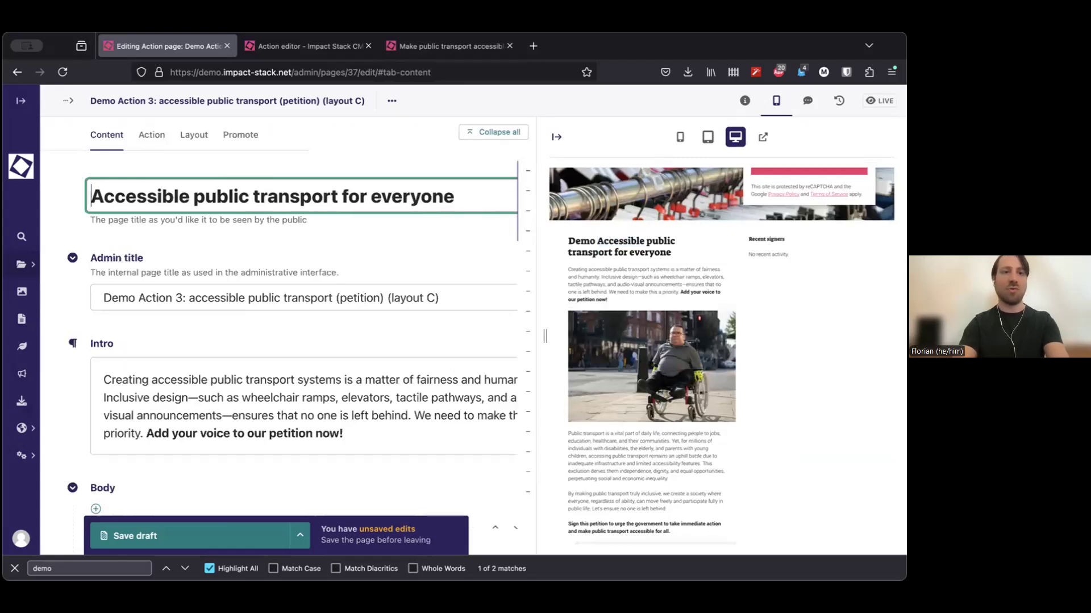
type("Showing off prev")
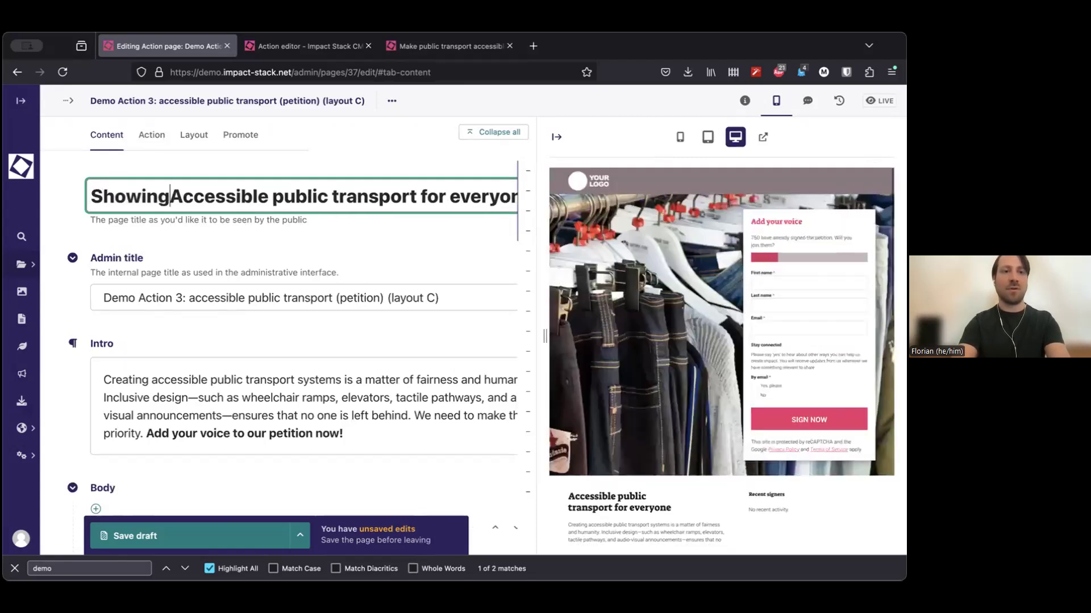
type("iew")
left_click(610, 314)
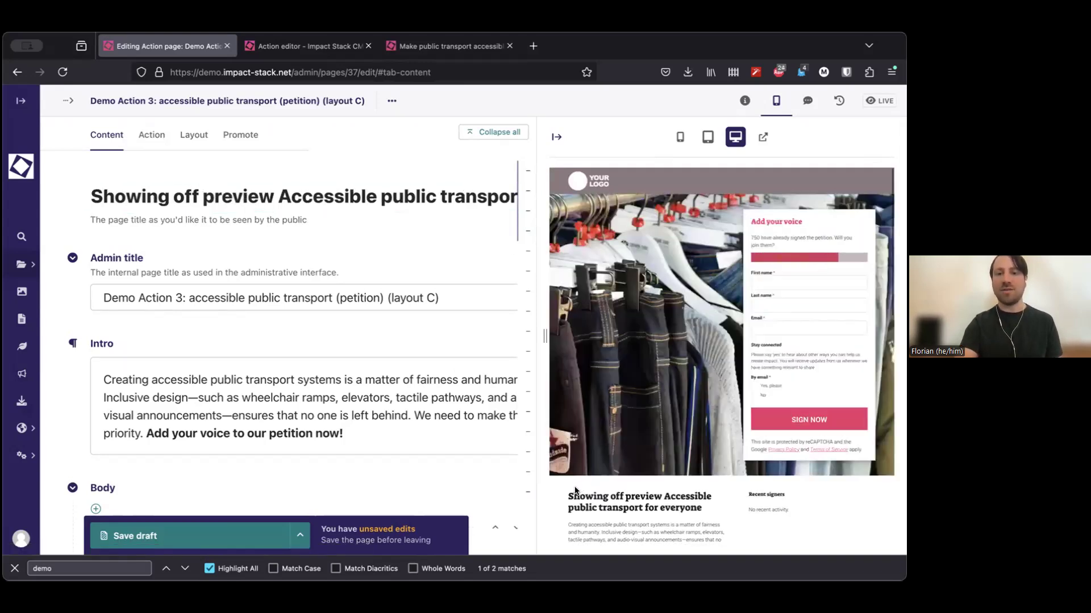
Check the changed title wording in the desktop preview, then close the preview area.
left_click_drag(567, 492, 662, 492)
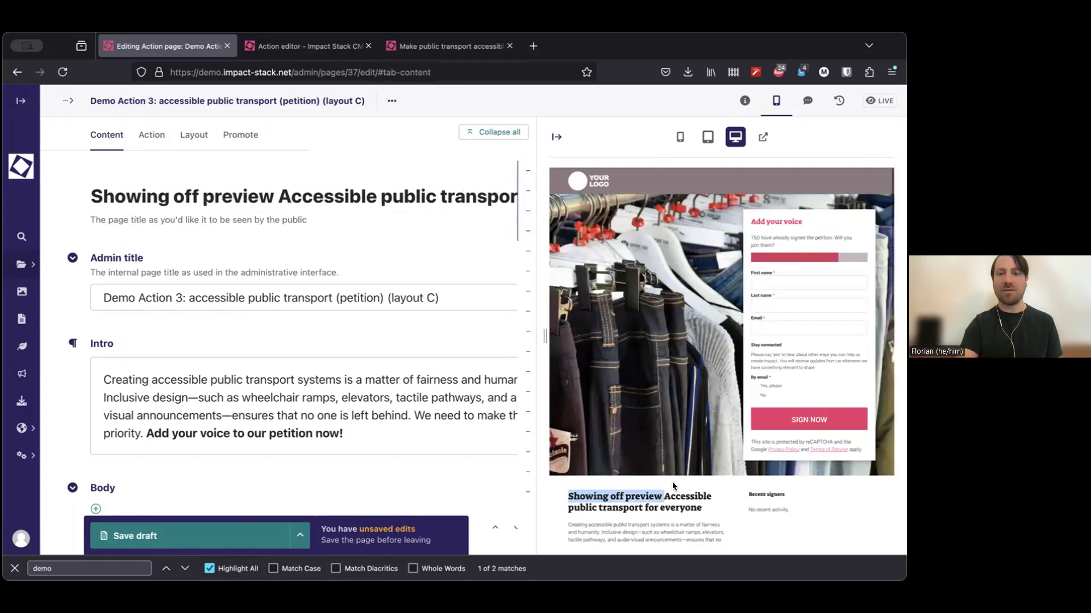
left_click(673, 486)
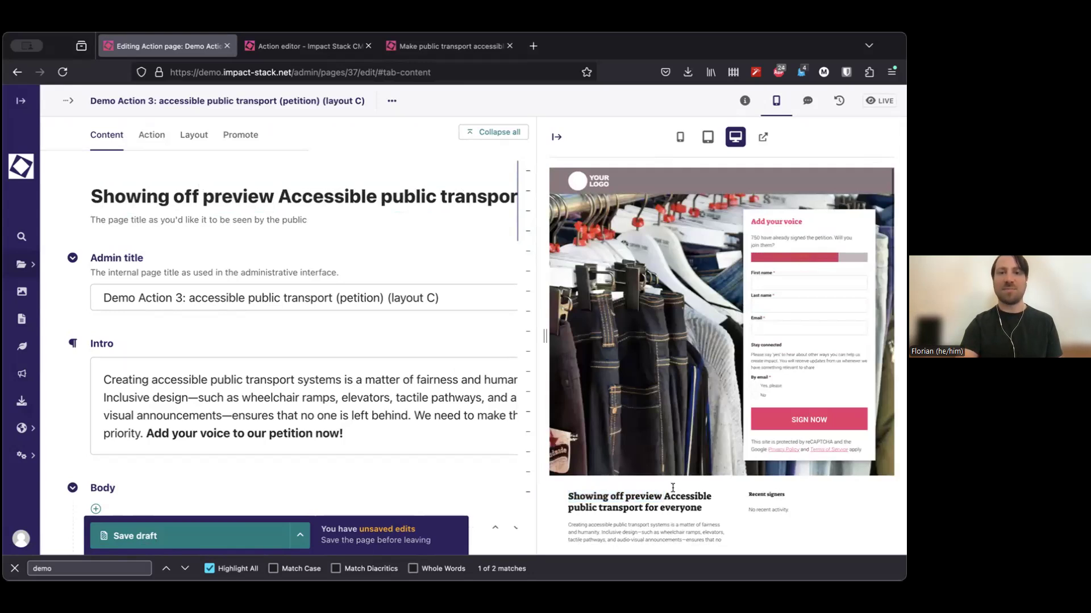
left_click(556, 136)
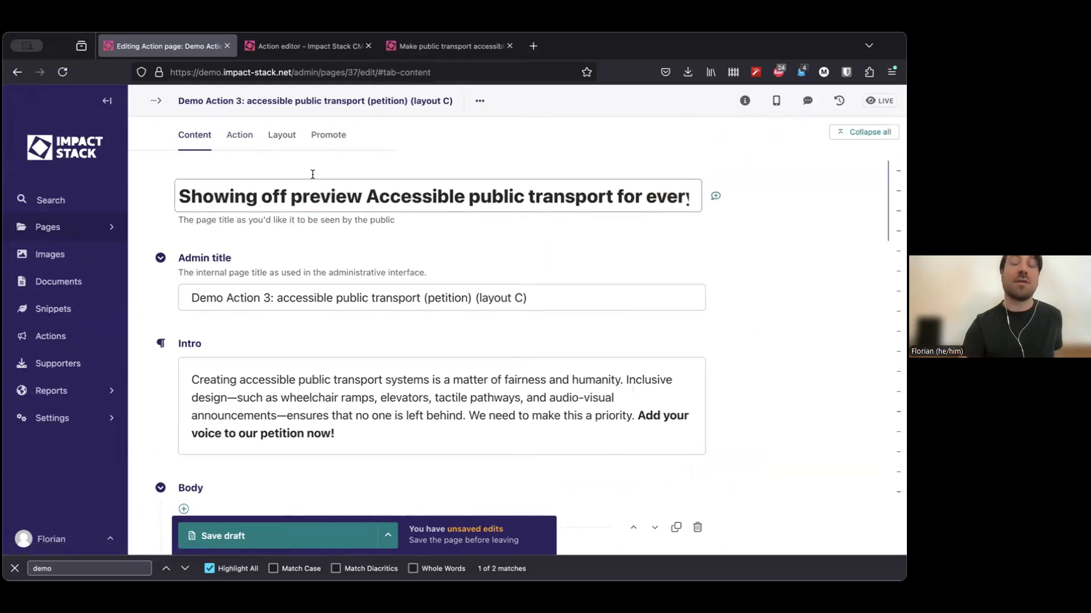
Switch to the Action editor page and examine the internal title in the Action stage.
left_click(278, 50)
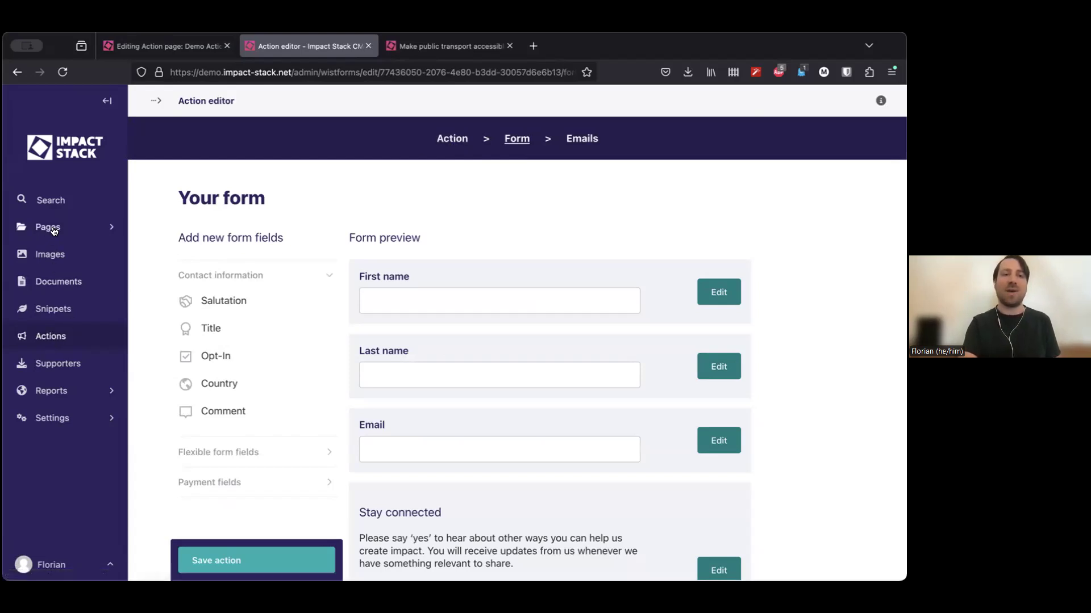
left_click(453, 142)
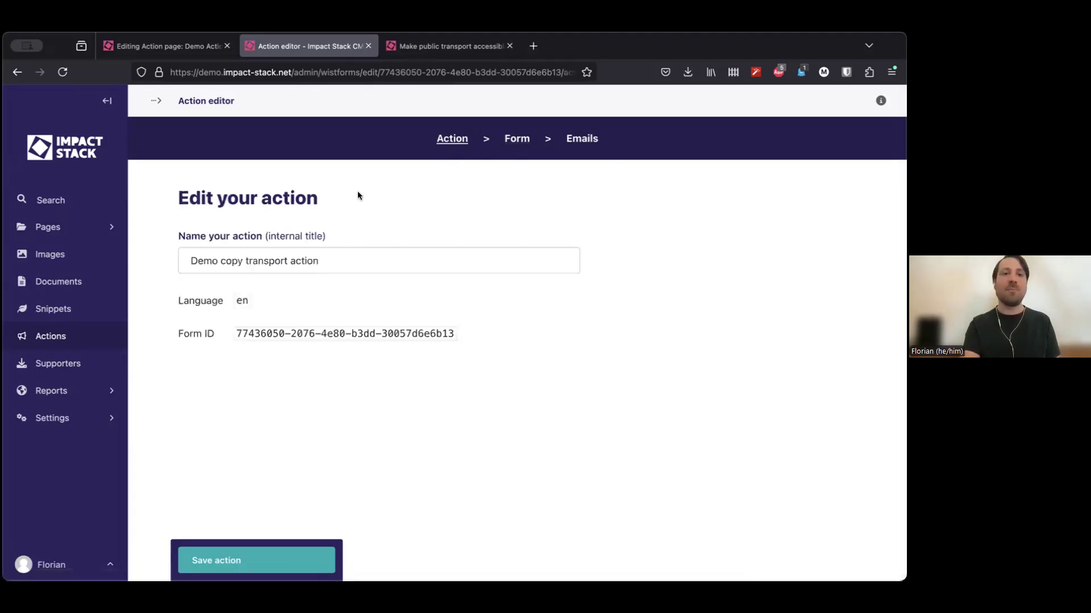
double_click(233, 260)
triple_click(235, 261)
left_click(275, 261)
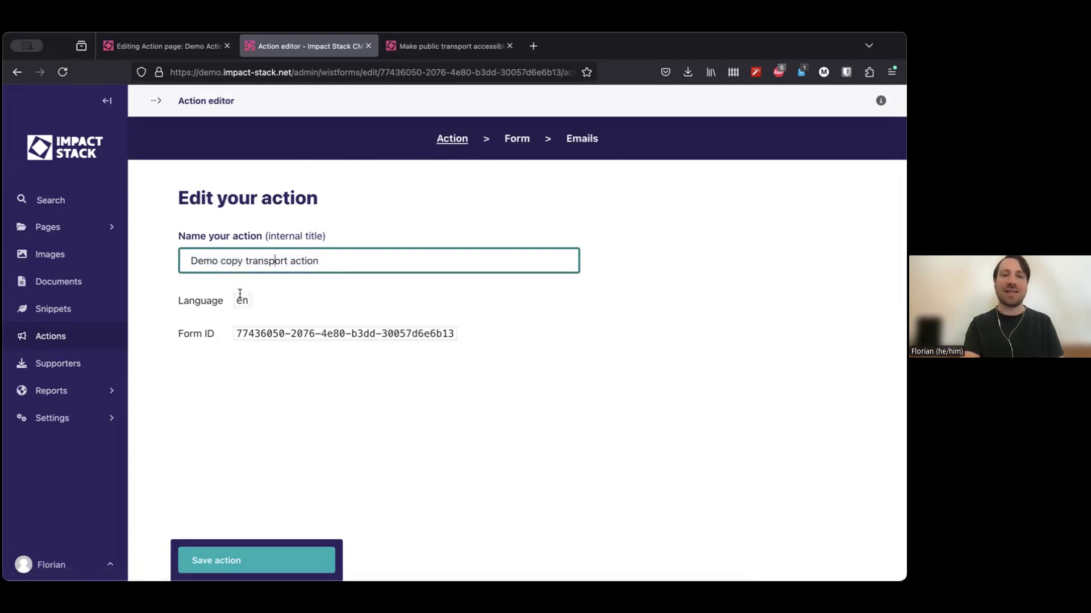
key("ctrl+a")
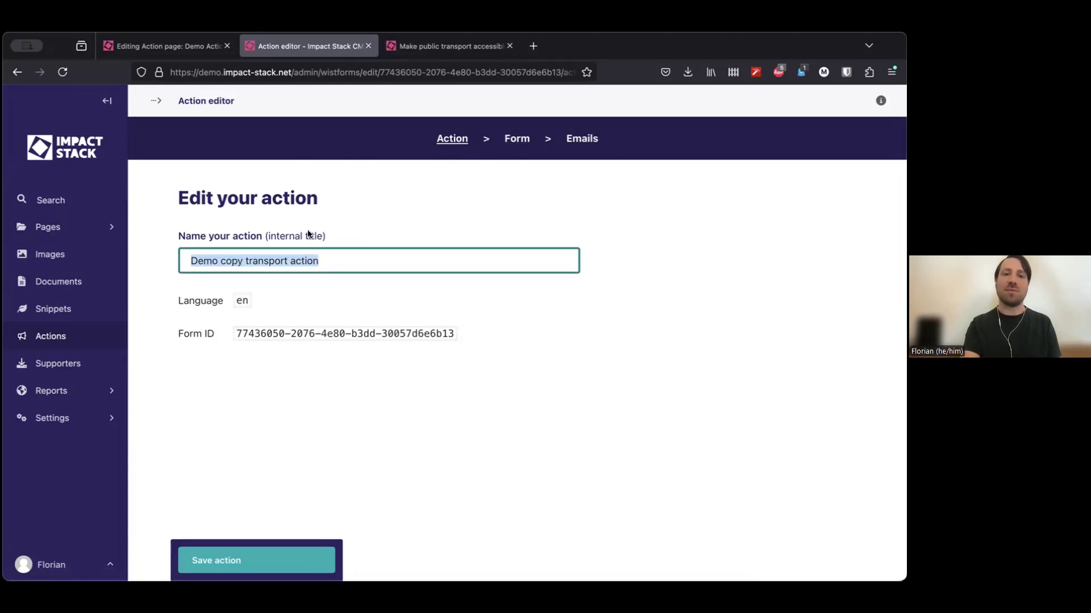
left_click(293, 199)
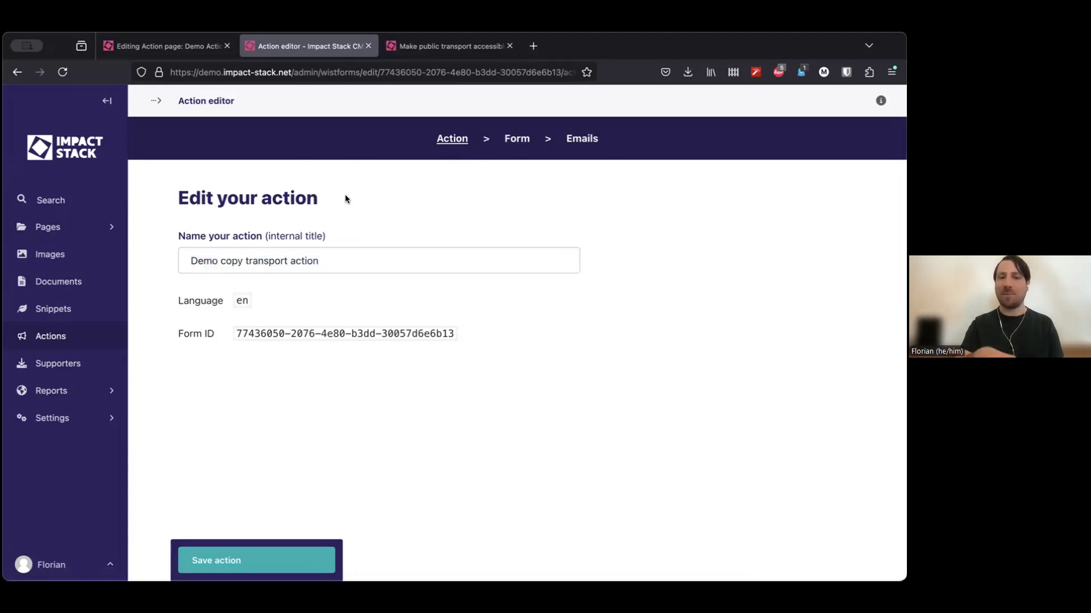
Go to the action's Form stage and look over the fields in the form preview.
left_click(516, 139)
scroll(476, 226, "down", 2)
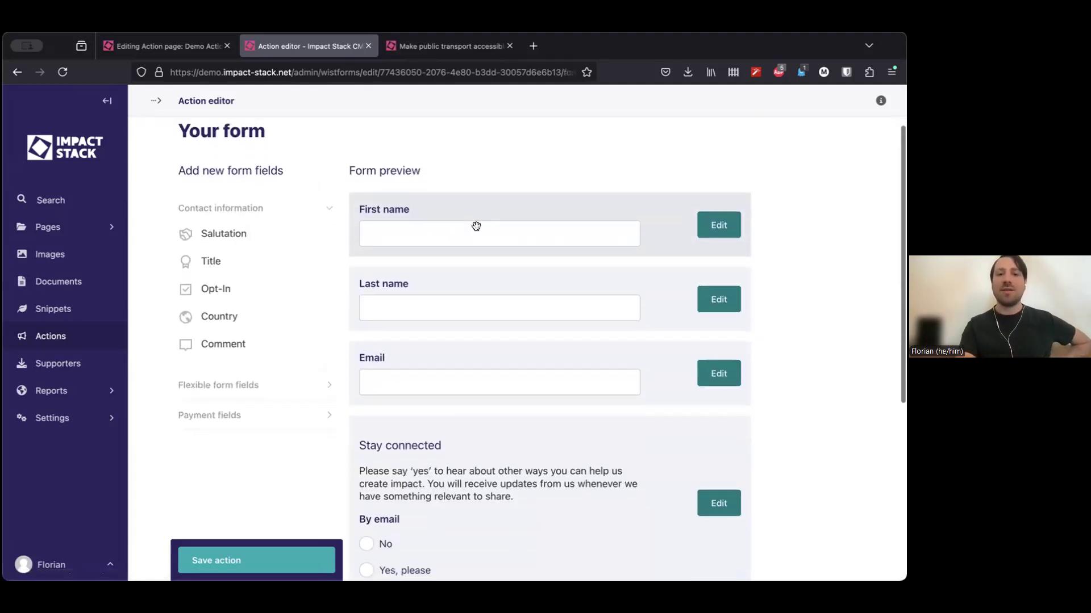
scroll(476, 226, "down", 1)
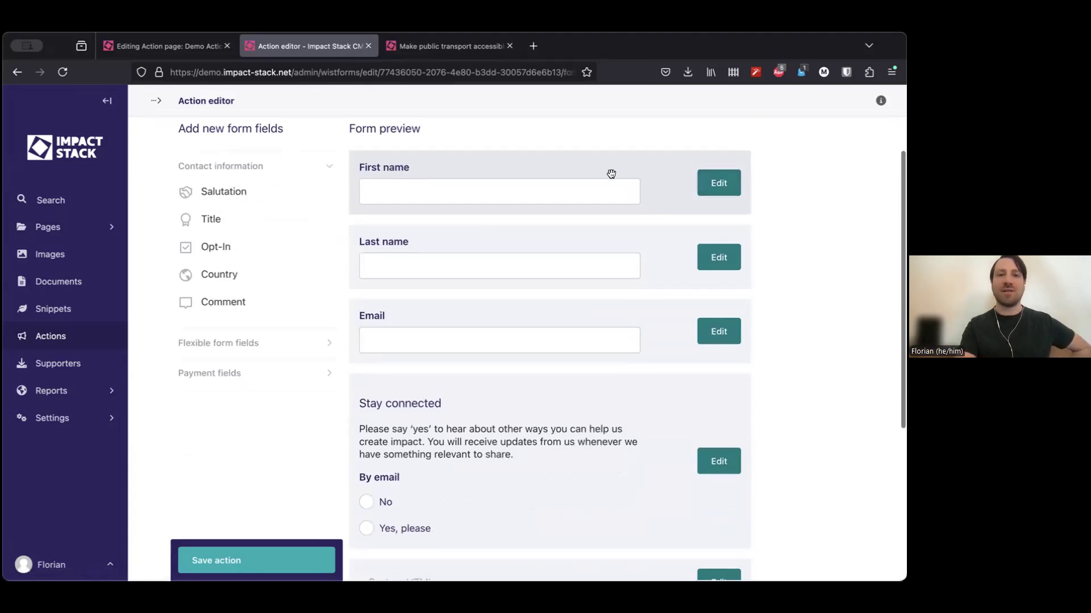
Delete the First name field from the form and add it back above Last name from the contact information fields.
left_click(709, 182)
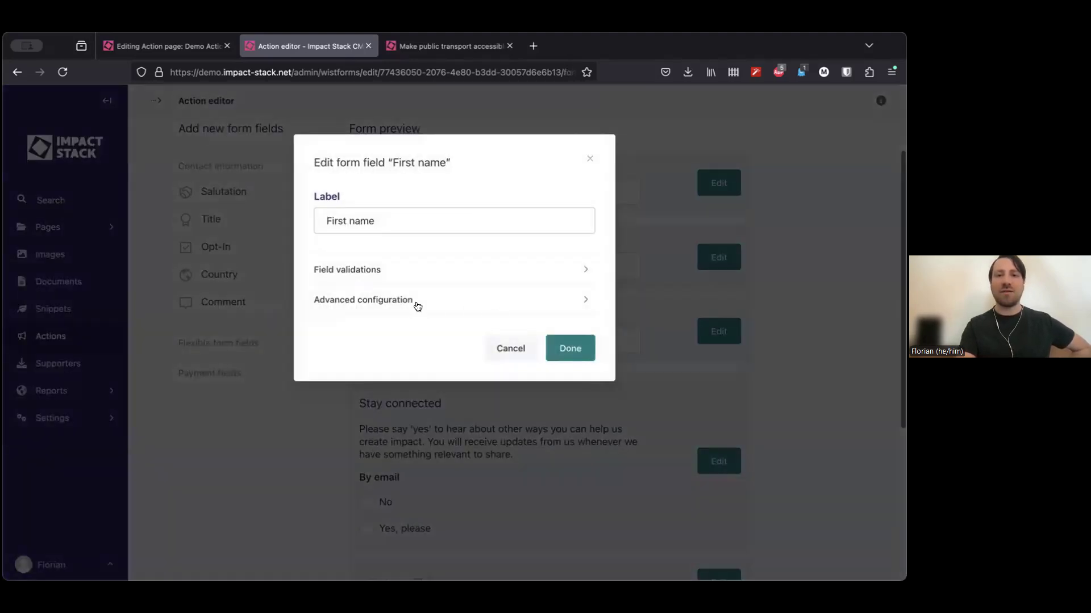
left_click(377, 297)
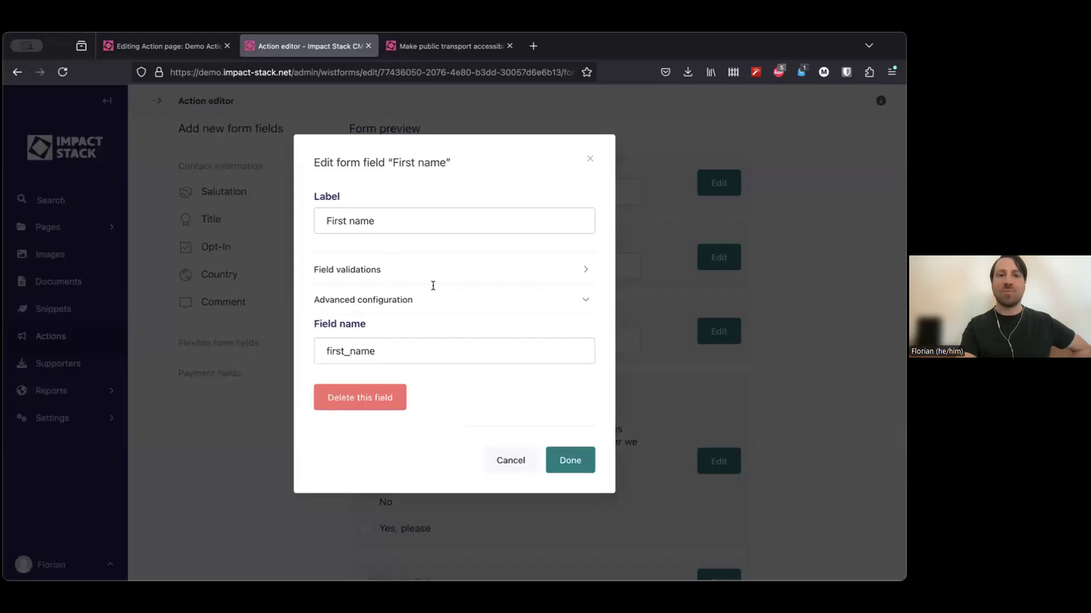
left_click(367, 400)
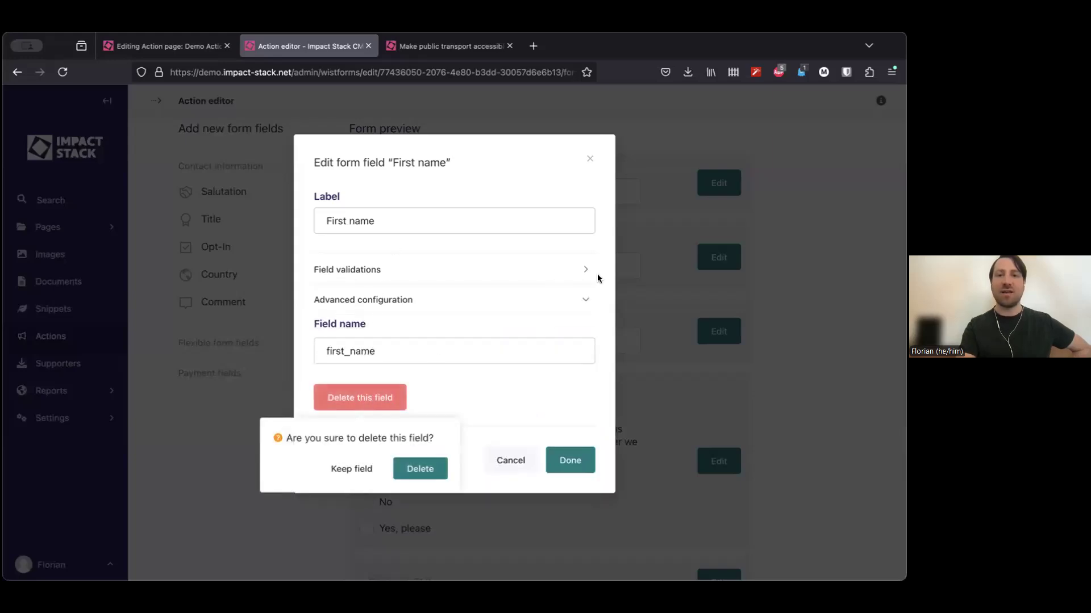
left_click(420, 468)
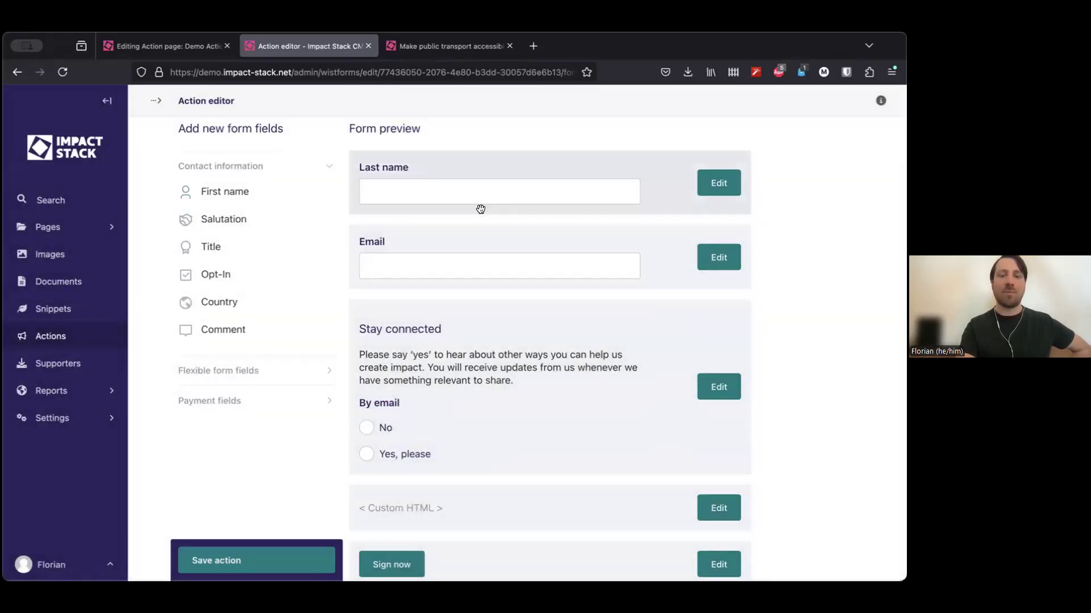
left_click_drag(238, 188, 411, 158)
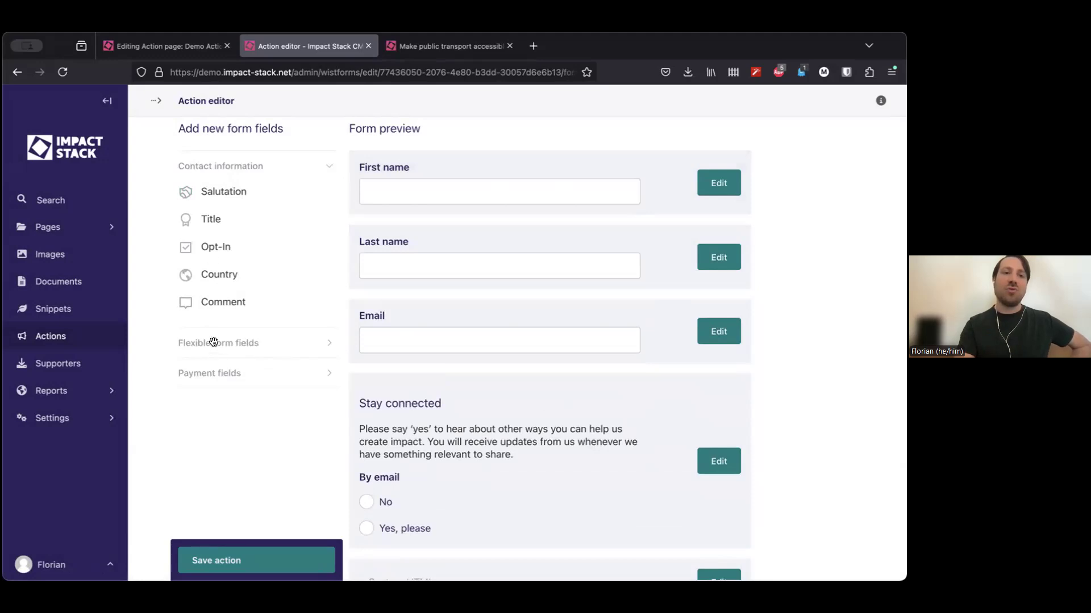
Collapse and reopen the contact information field group and look through the whole form preview.
left_click(240, 164)
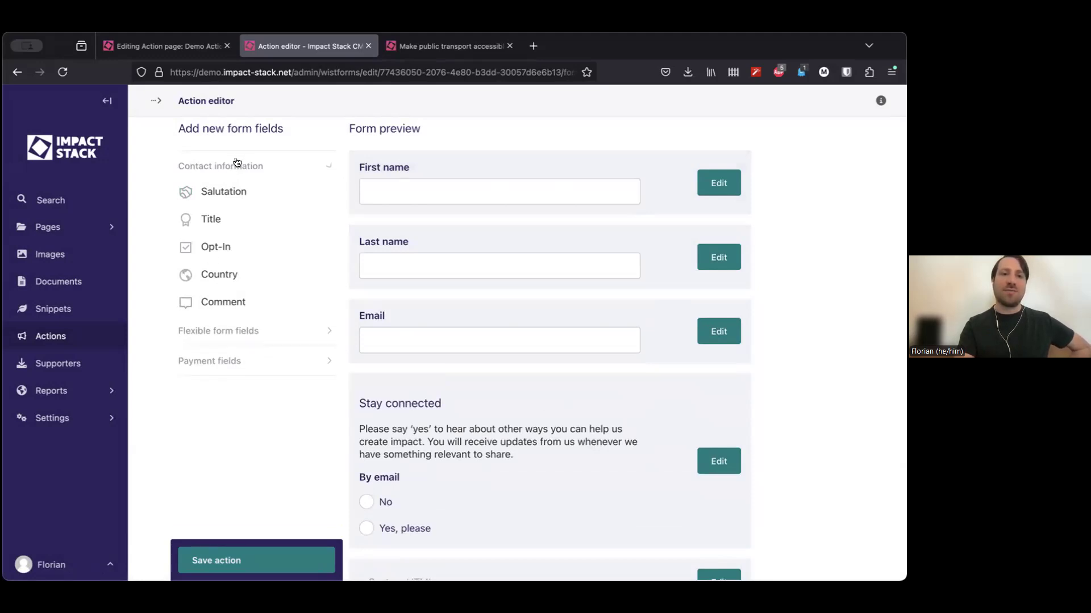
left_click(233, 166)
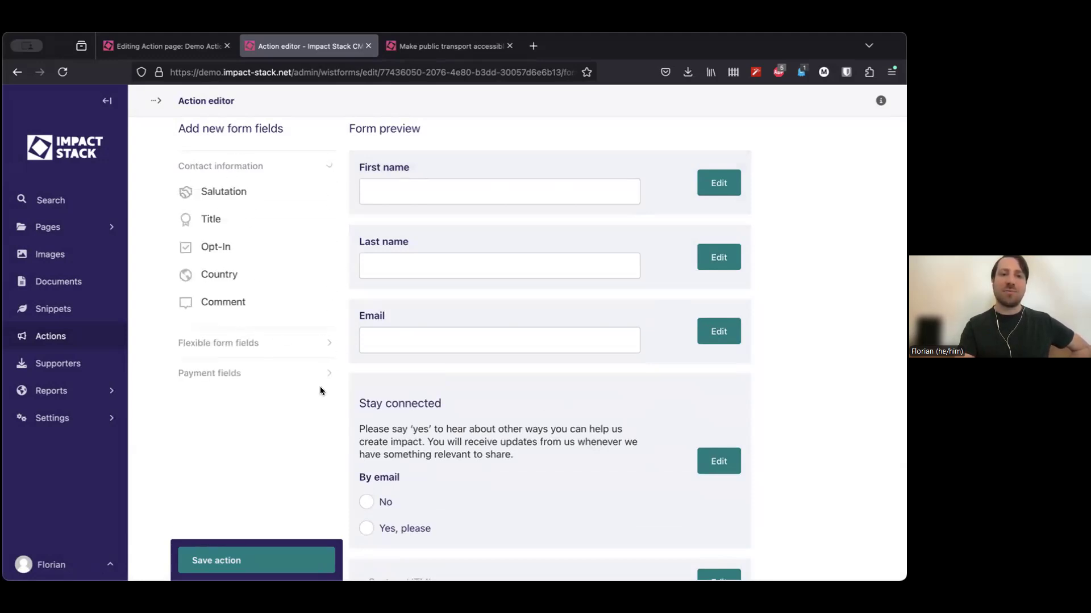
scroll(310, 459, "down", 3)
scroll(310, 459, "up", 5)
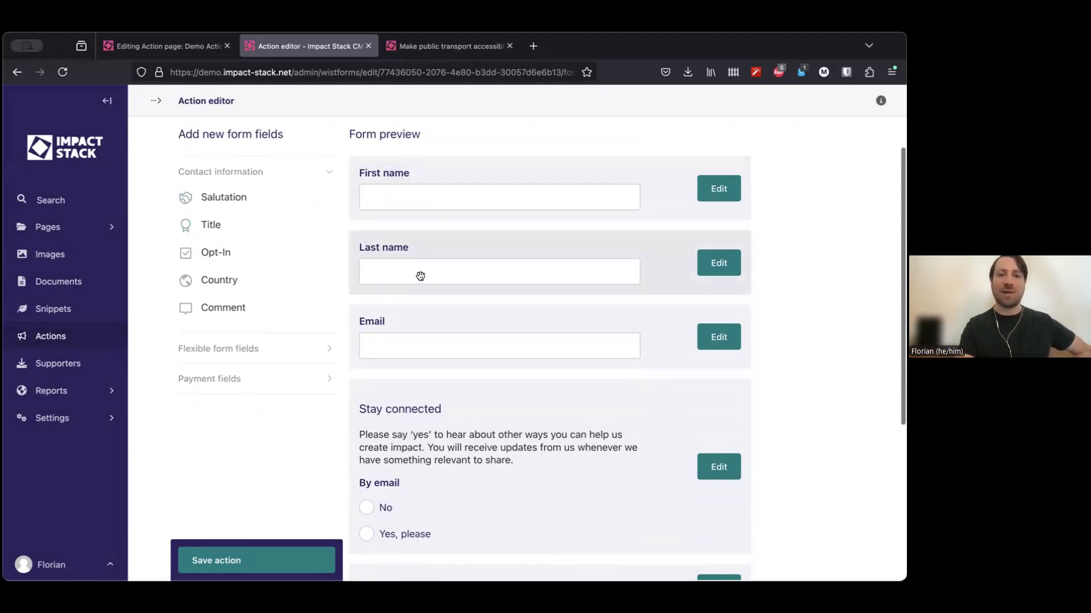
scroll(564, 294, "down", 1)
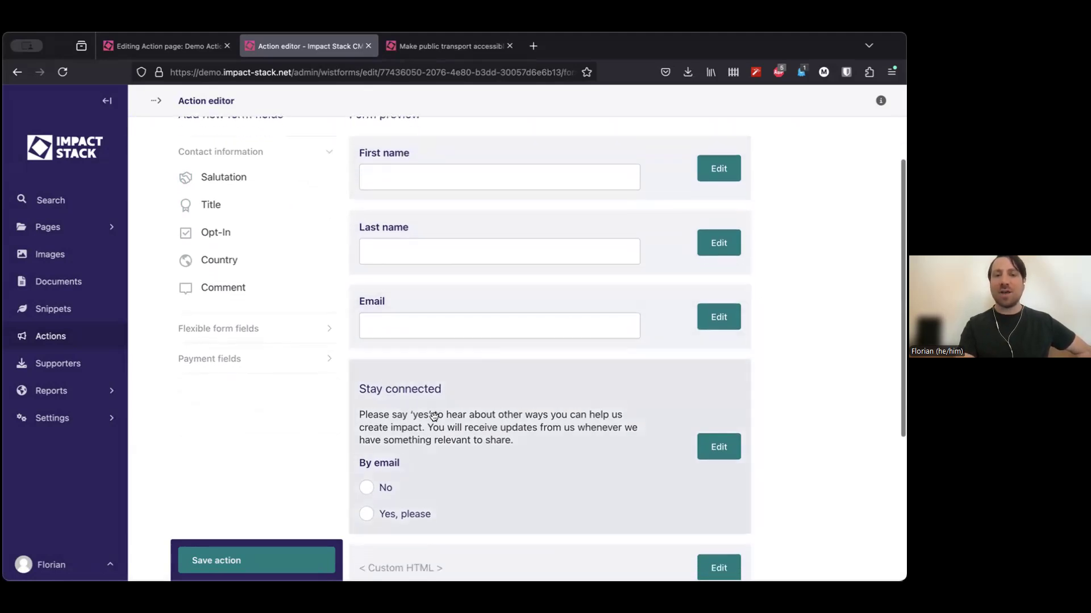
Open the email opt-in field's settings and examine its main label, label visibility and description options.
left_click(716, 448)
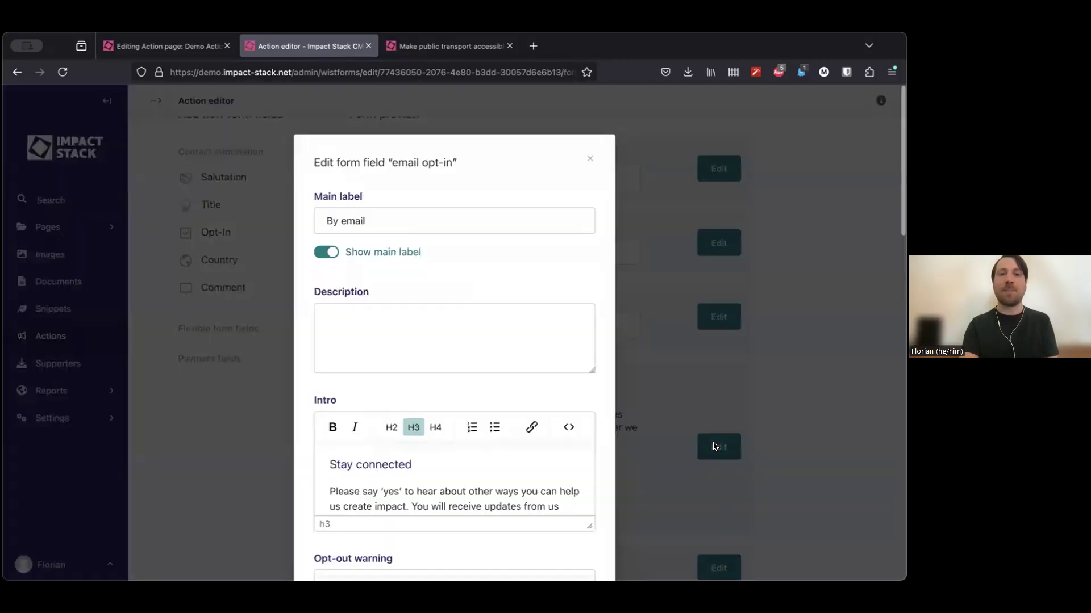
triple_click(417, 223)
left_click(452, 220)
left_click(503, 275)
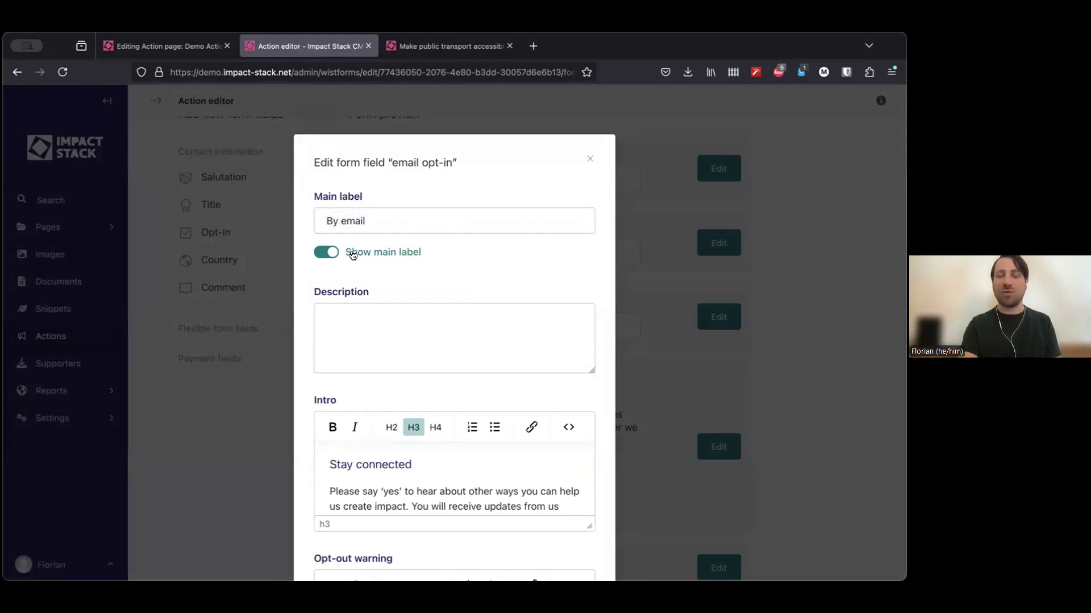
scroll(437, 255, "down", 2)
left_click(395, 280)
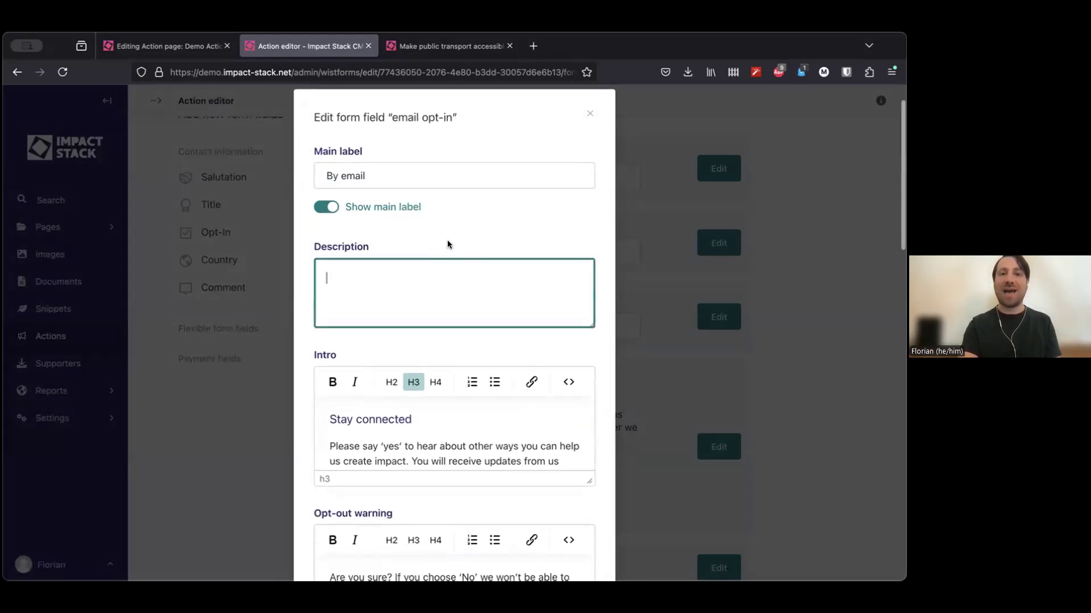
Examine the intro text of the email opt-in field, including its heading and formatting options.
scroll(447, 243, "down", 3)
left_click(422, 281)
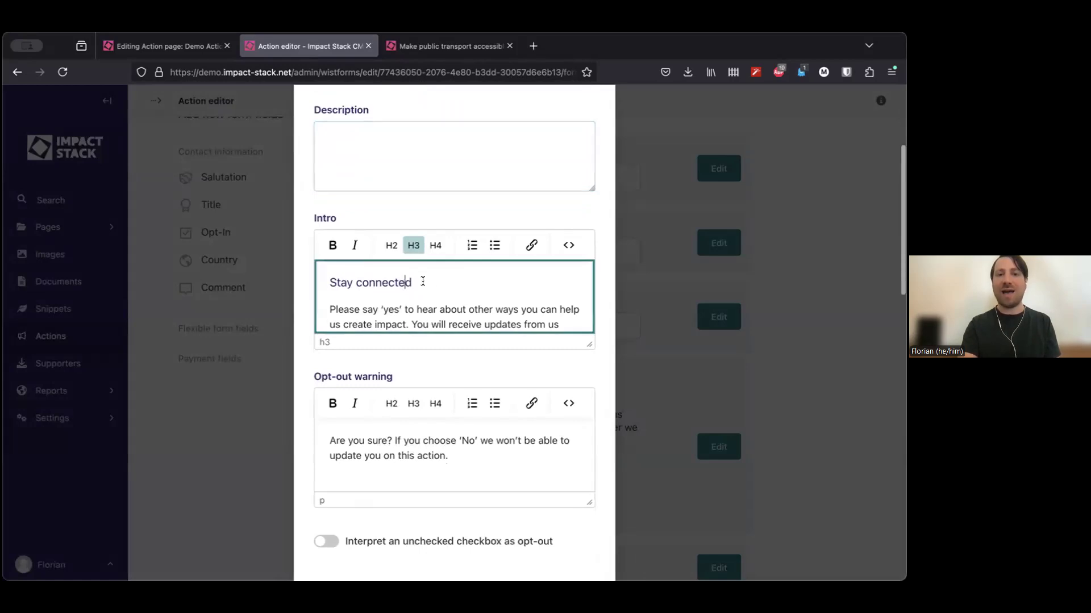
double_click(381, 279)
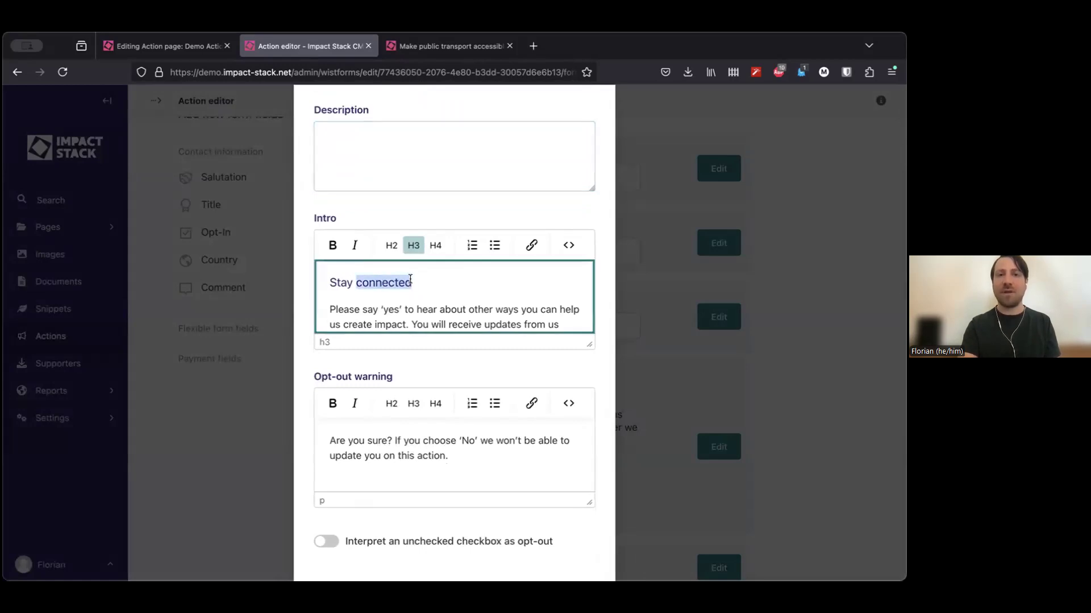
triple_click(410, 280)
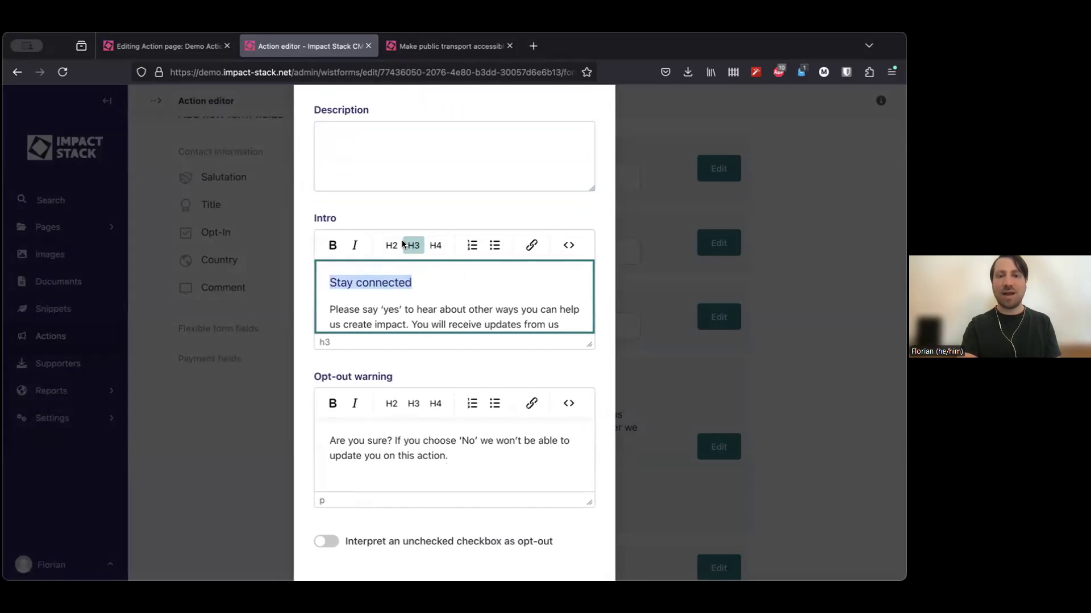
left_click(519, 276)
scroll(519, 289, "down", 1)
scroll(519, 287, "up", 1)
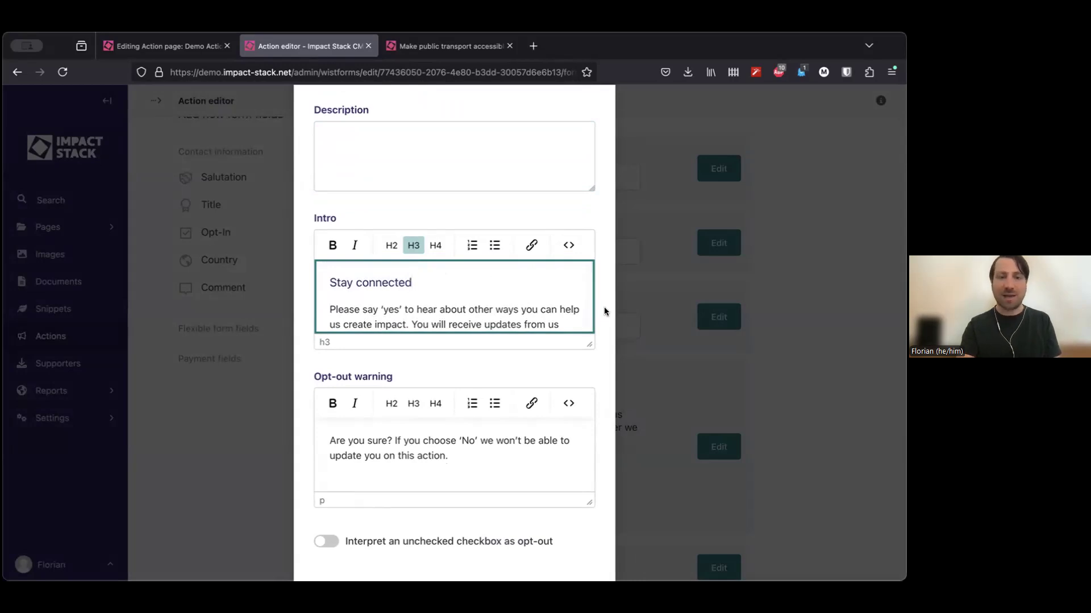
Examine the opt-out warning text of the email opt-in field.
scroll(605, 307, "down", 2)
left_click(481, 347)
left_click_drag(481, 347, 328, 331)
left_click(345, 331)
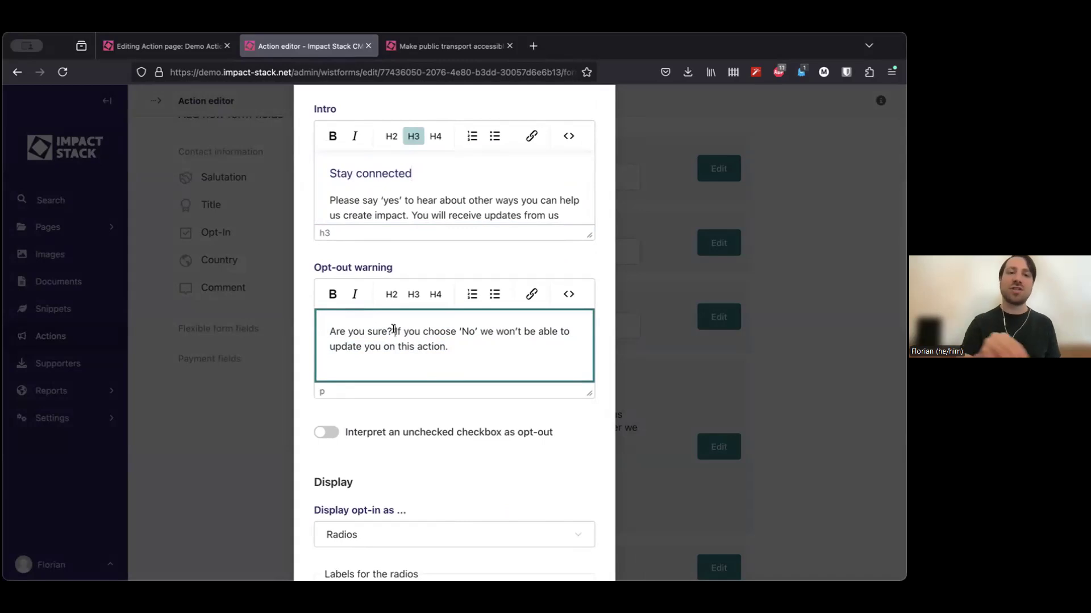
Make the words "Are you sure?" bold in the opt-out warning text of the email opt-in field.
left_click(393, 331)
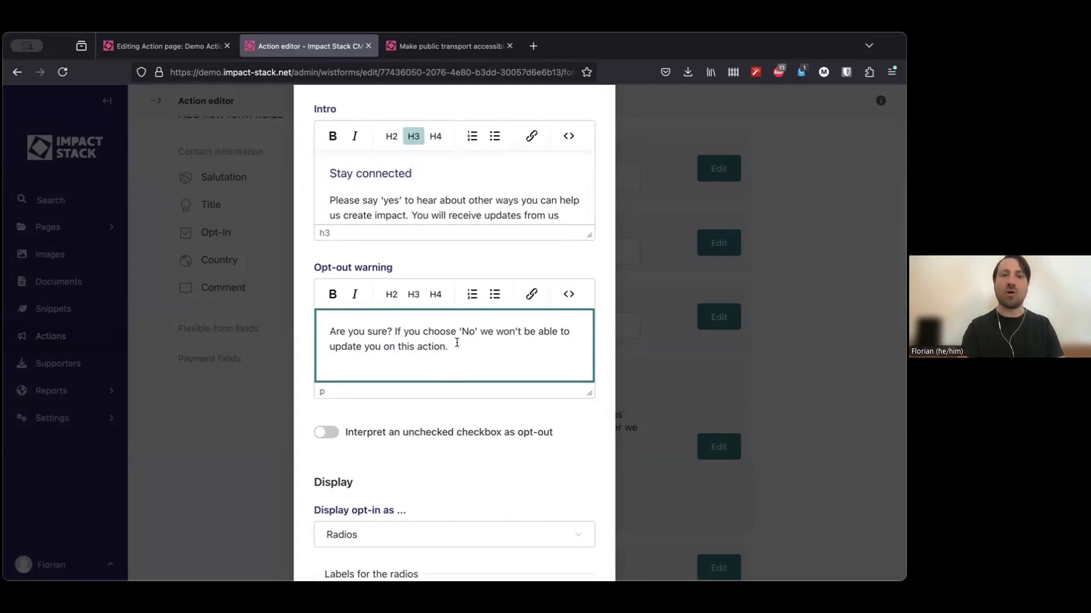
left_click_drag(395, 331, 318, 333)
left_click(332, 293)
left_click(473, 341)
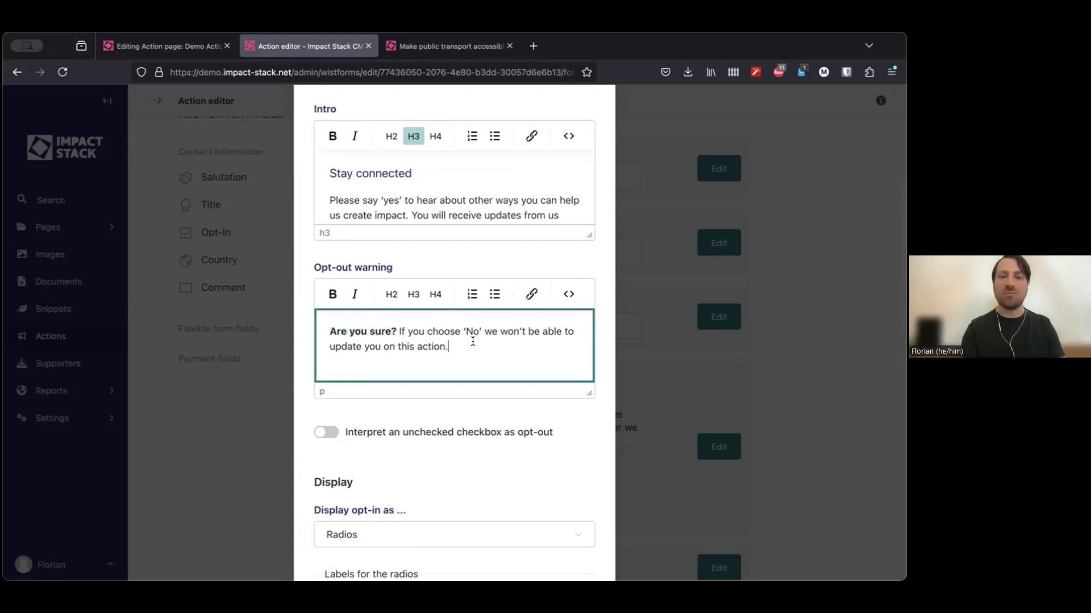
left_click(601, 341)
Examine the opt-in display type choices and try the option that interprets an unchecked checkbox as opt-out.
scroll(601, 342, "down", 2)
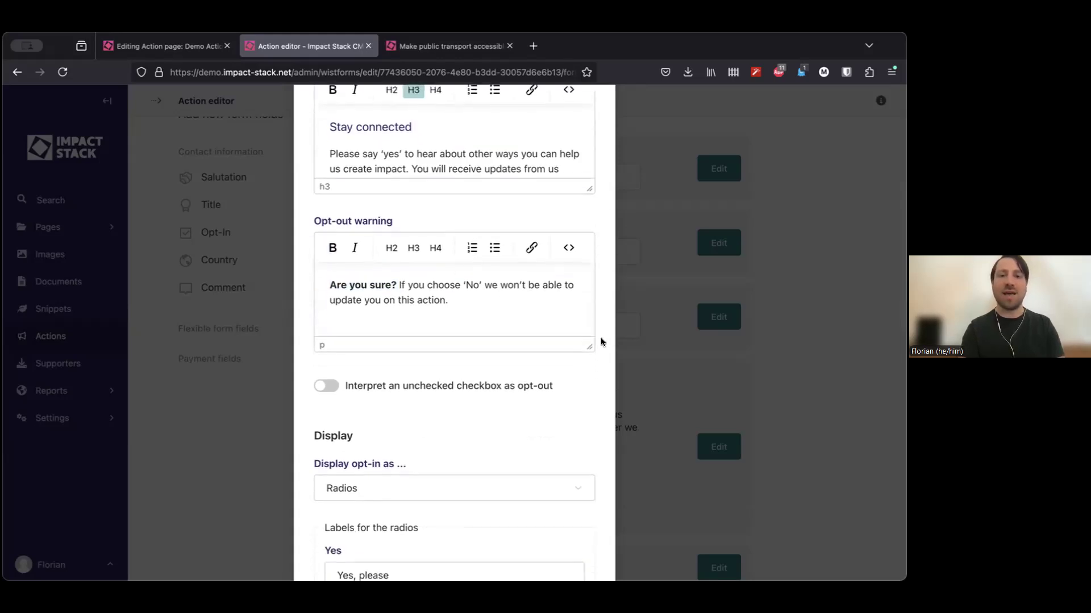
scroll(602, 342, "down", 3)
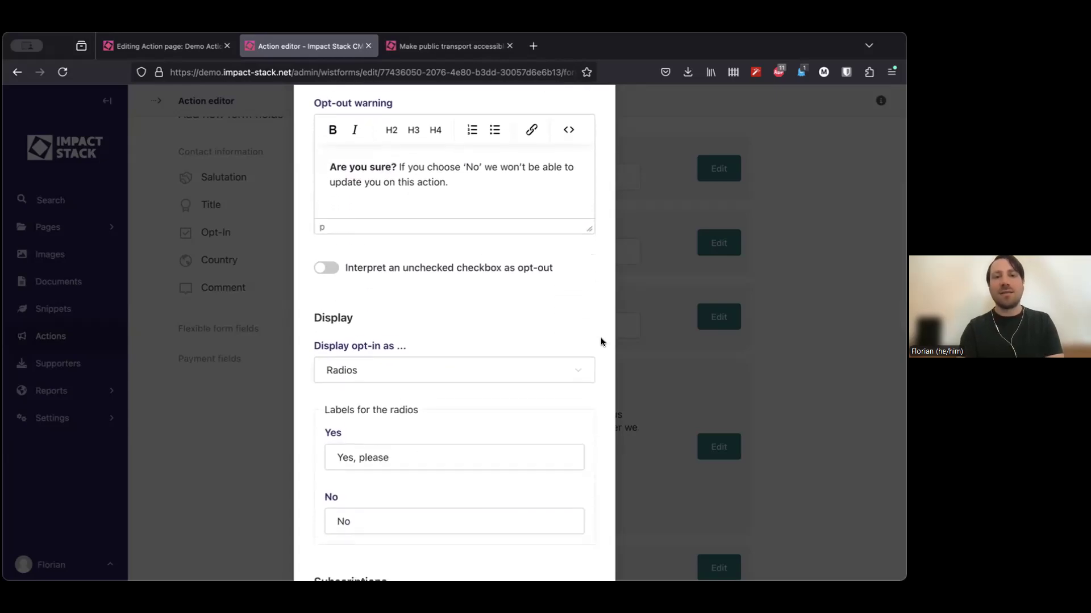
scroll(601, 341, "down", 1)
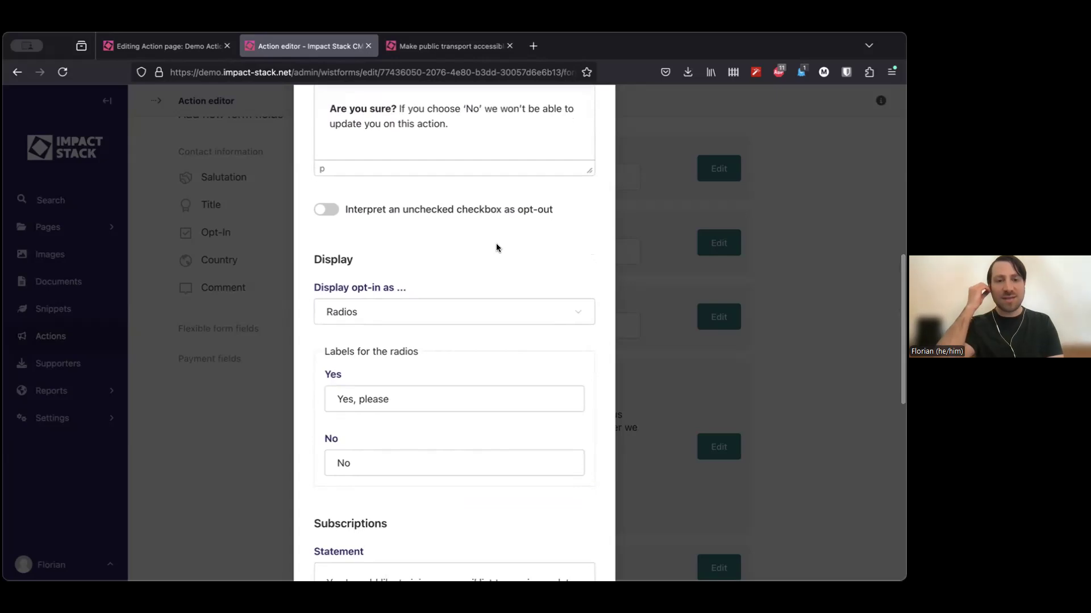
left_click(414, 307)
left_click(414, 309)
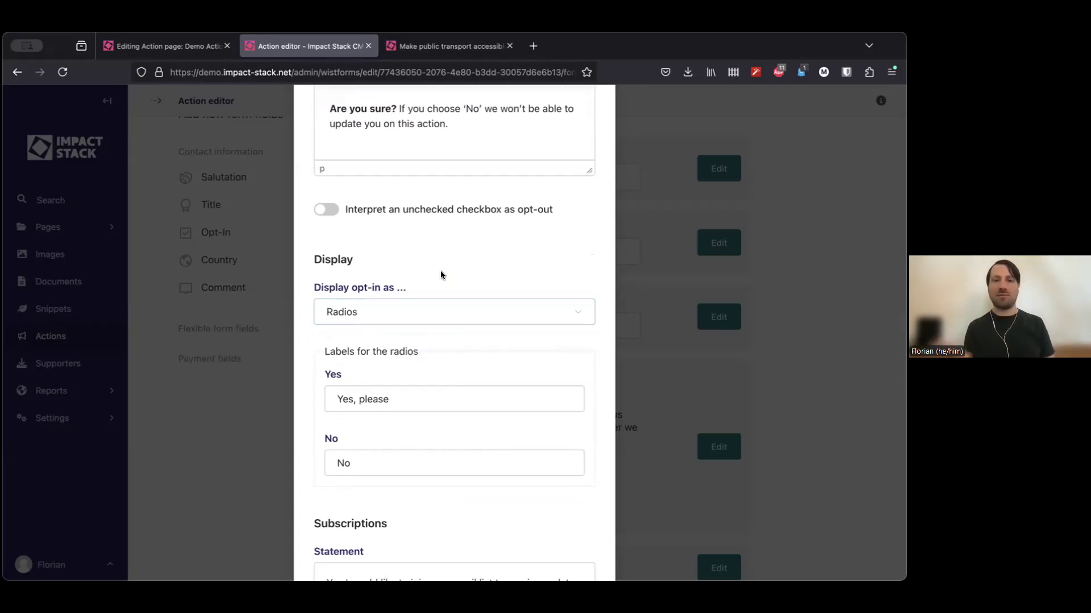
left_click(388, 313)
left_click(407, 287)
left_click(407, 288)
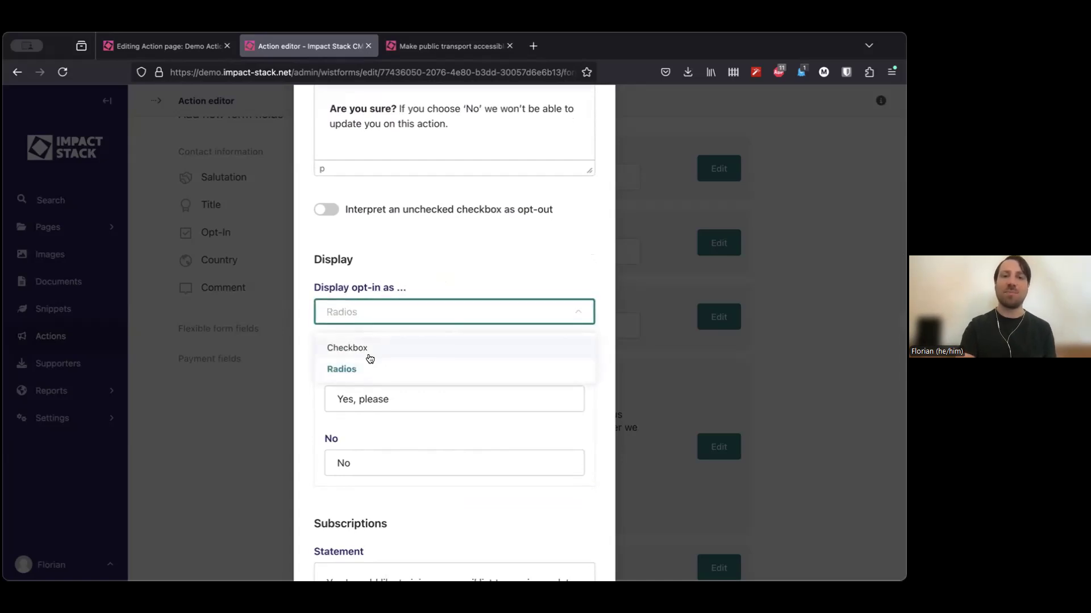
left_click(432, 223)
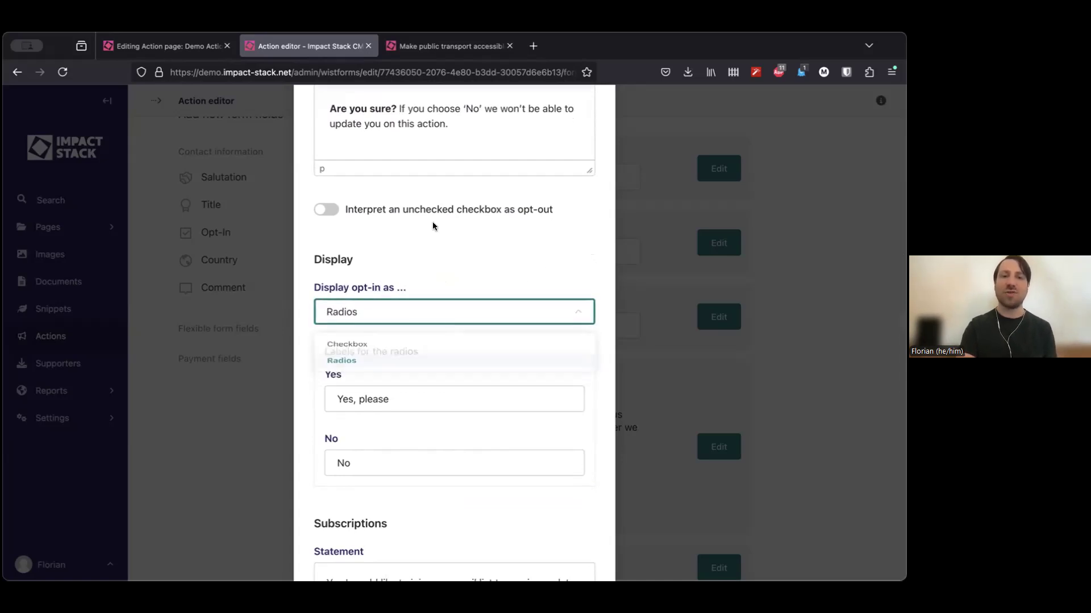
left_click(334, 210)
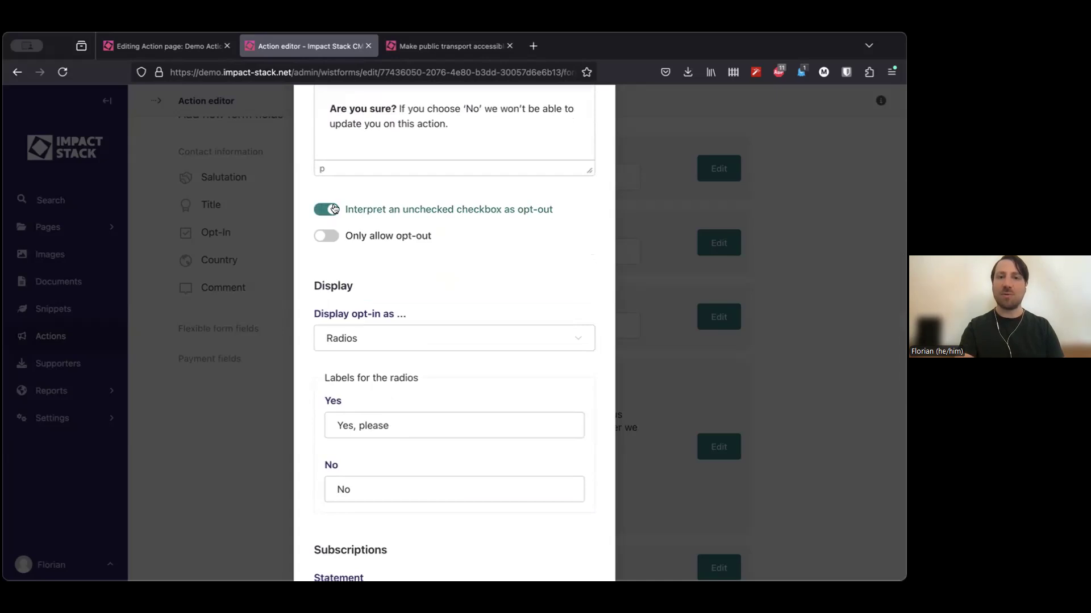
left_click(334, 209)
Examine the labels for the radios and the subscription statement text of the email opt-in field.
scroll(580, 266, "down", 2)
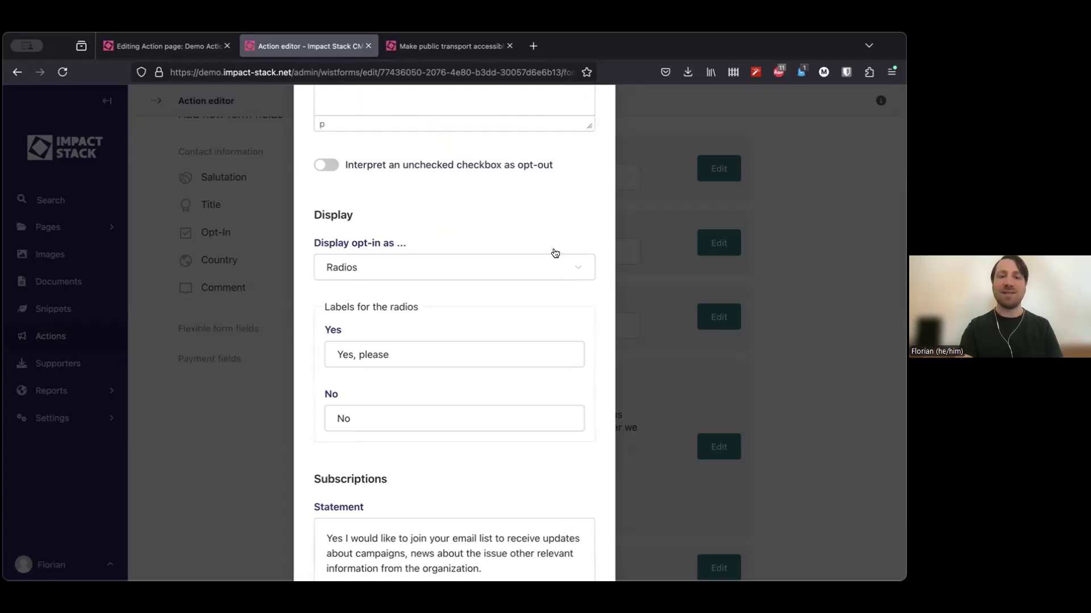
scroll(550, 259, "down", 4)
scroll(550, 259, "down", 1)
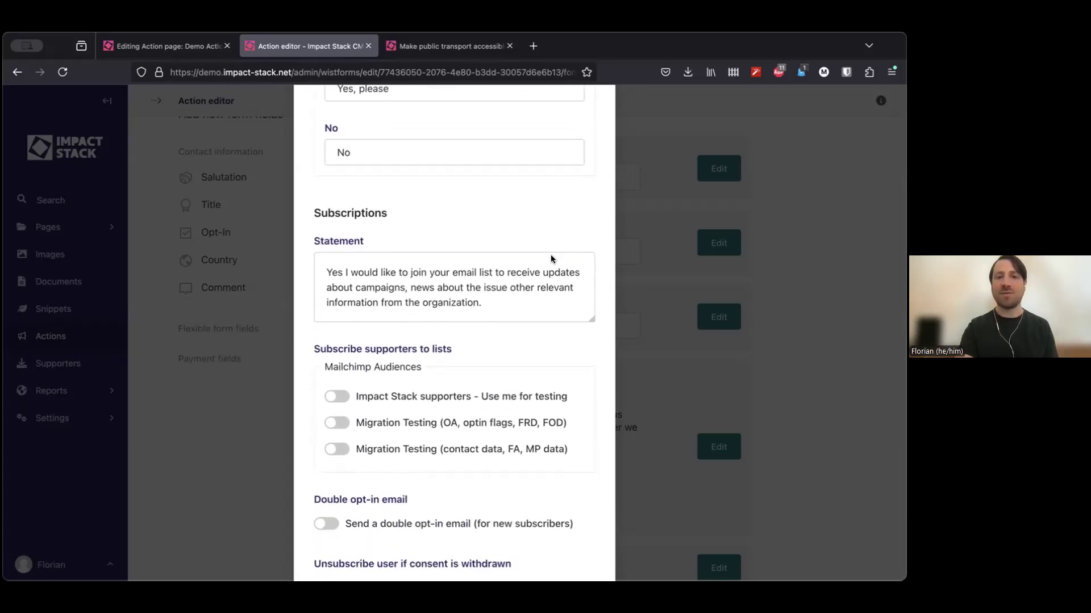
double_click(358, 265)
left_click_drag(327, 266, 399, 265)
left_click(479, 206)
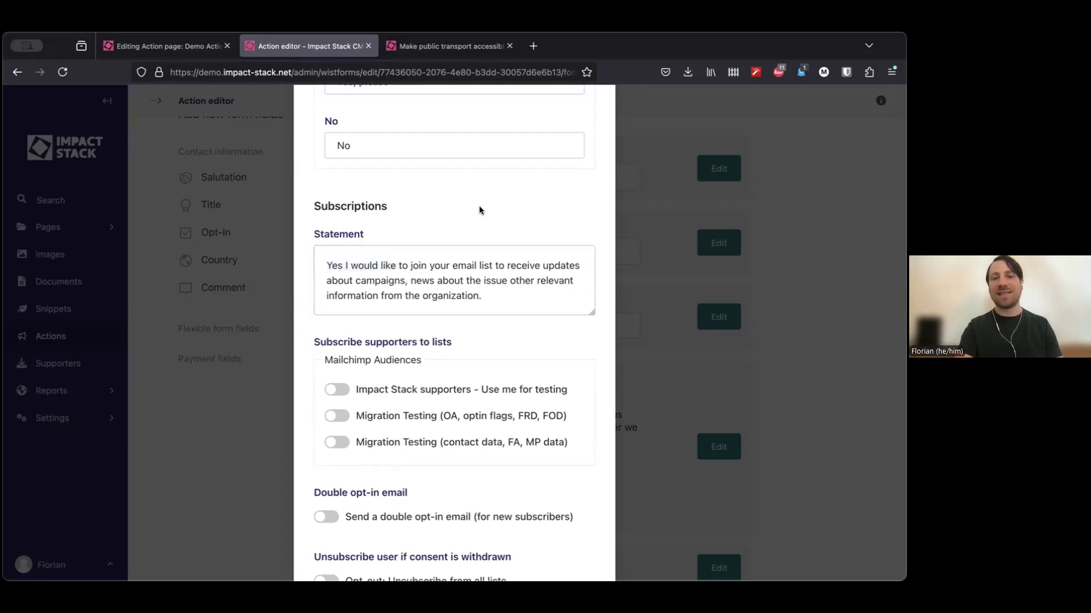
scroll(547, 196, "down", 1)
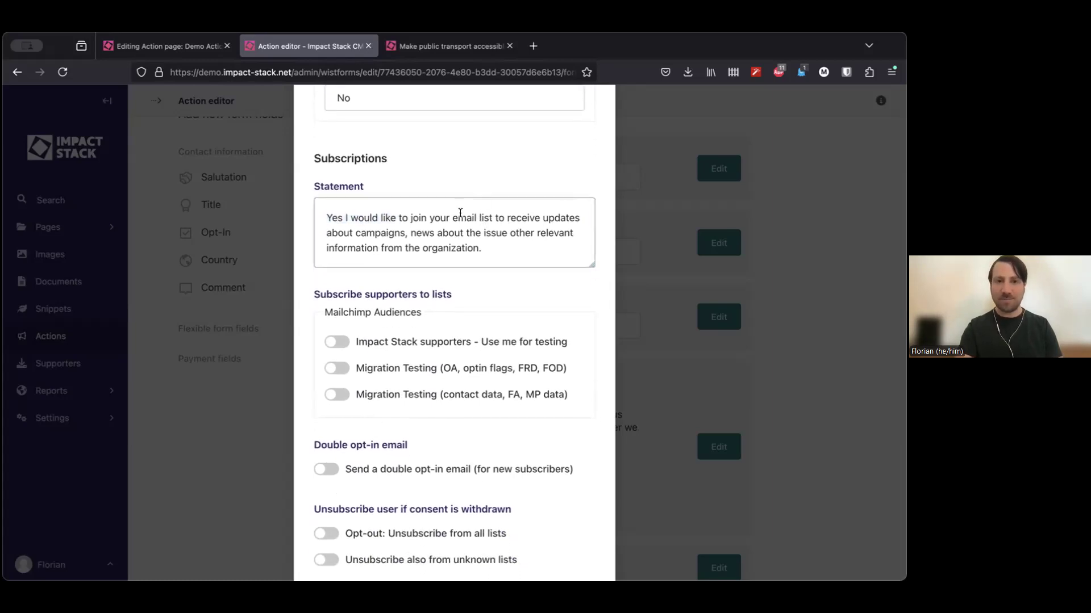
left_click(488, 248)
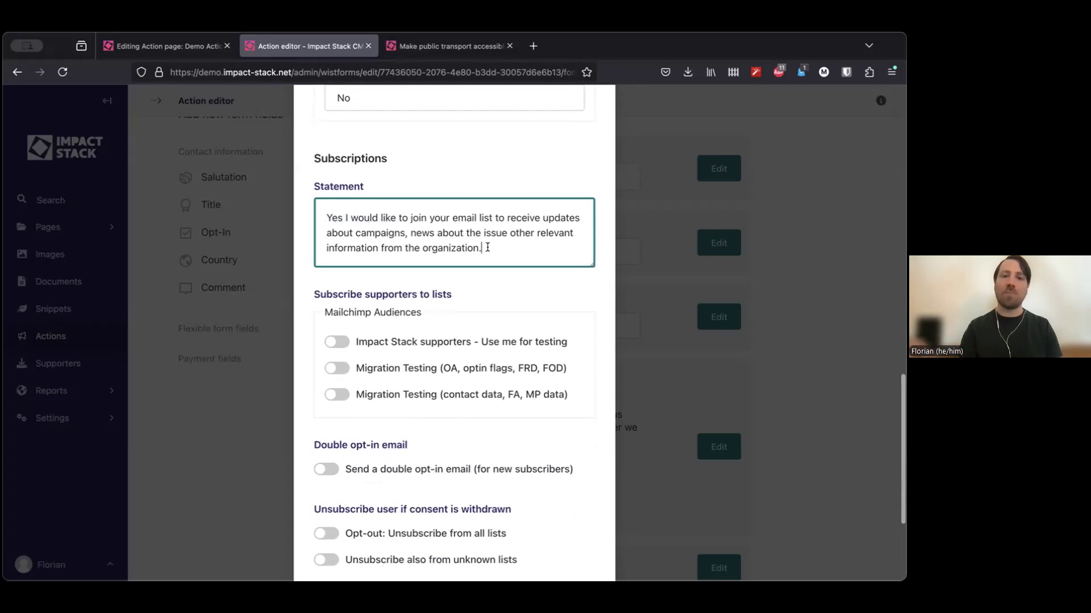
Examine the Mailchimp audience, double opt-in and unsubscribe options, and close the email opt-in settings without saving.
scroll(488, 248, "down", 2)
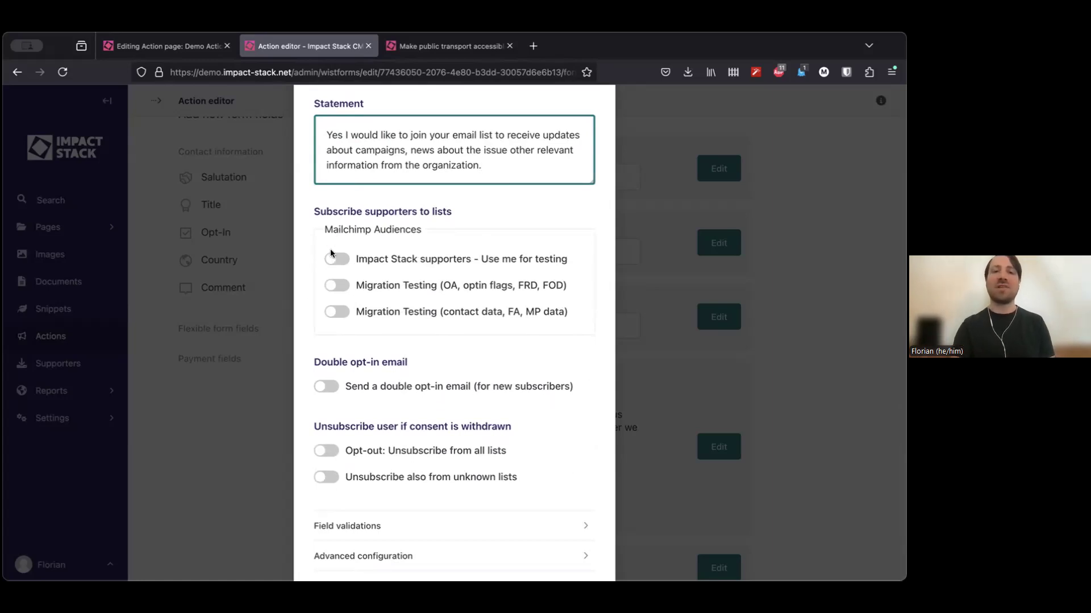
scroll(466, 325, "down", 3)
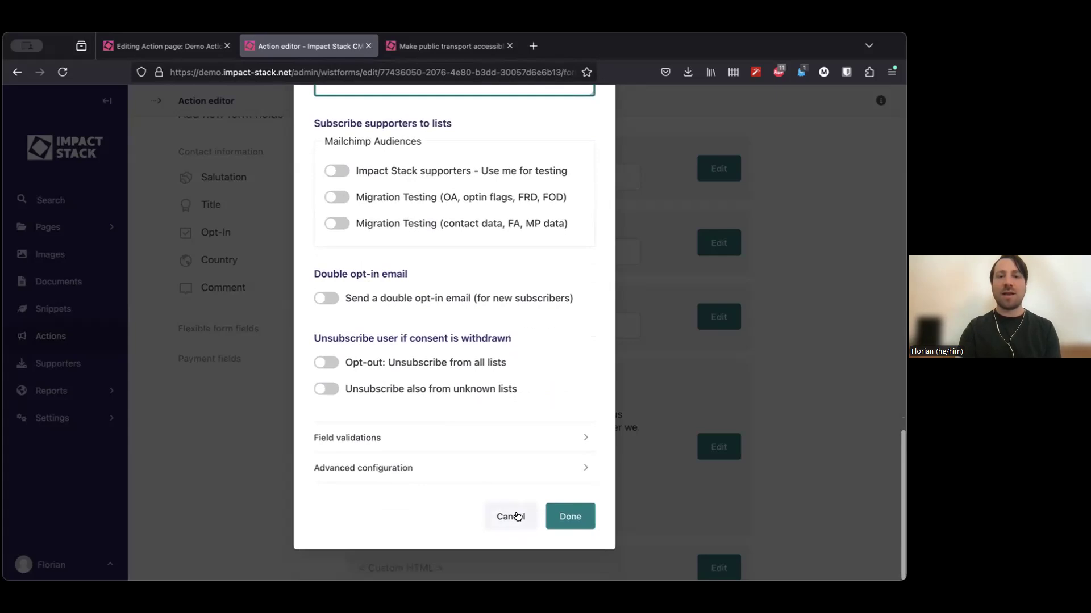
scroll(506, 336, "up", 10)
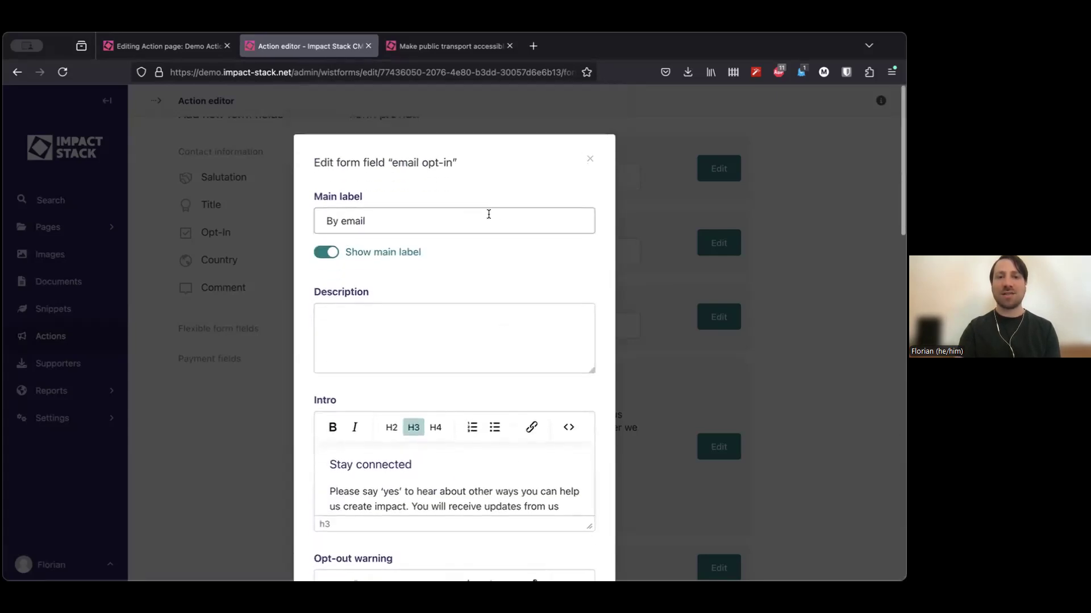
left_click(589, 157)
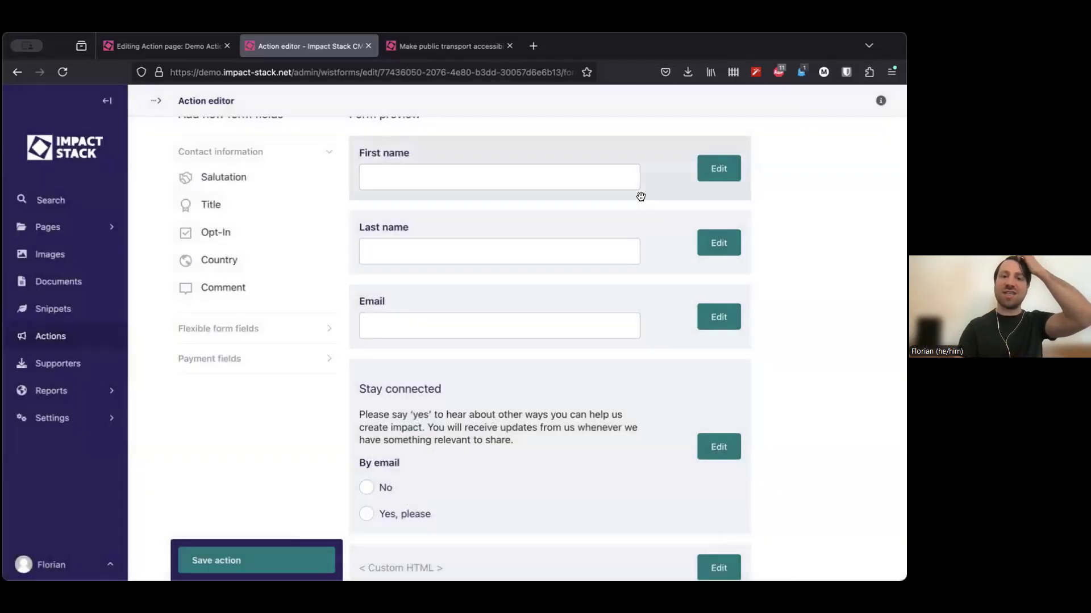
Add a Comment field to the form between the Last name and Email fields.
scroll(620, 246, "down", 1)
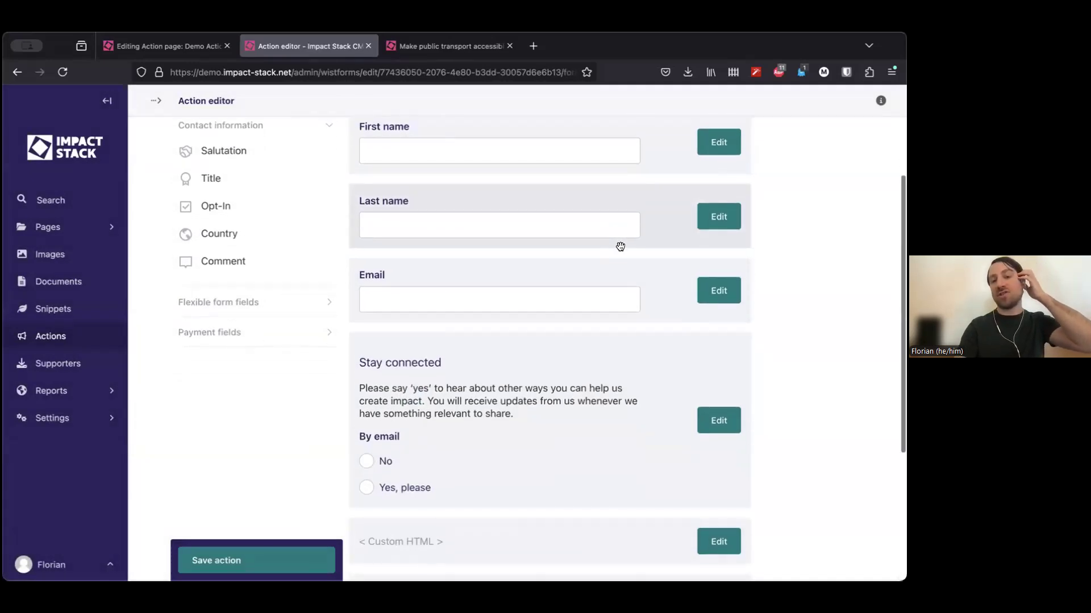
scroll(622, 247, "up", 2)
scroll(621, 251, "up", 1)
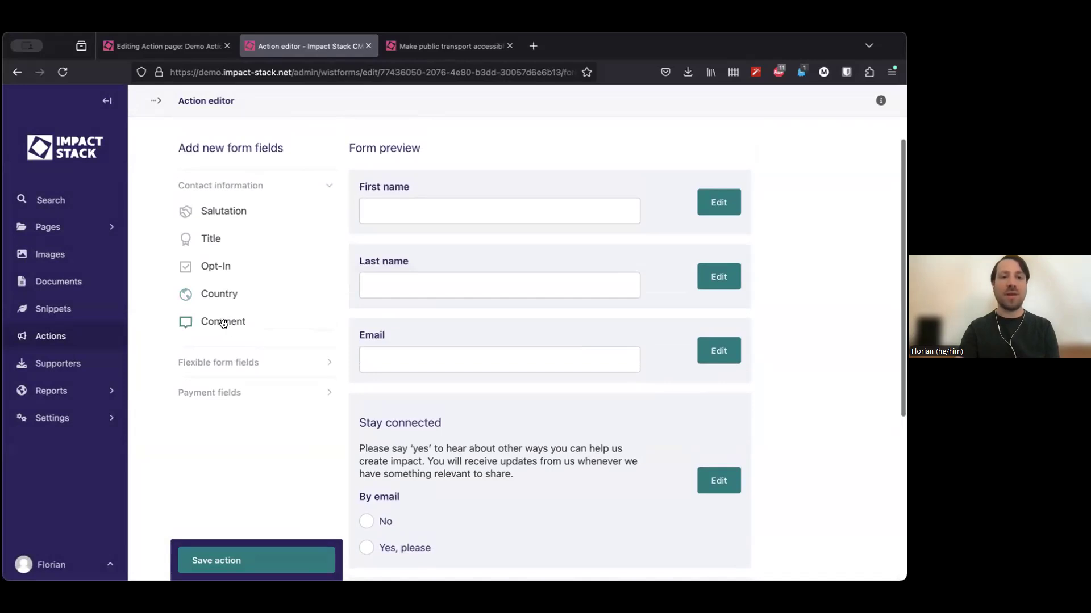
left_click_drag(216, 322, 449, 321)
Examine the Comment field's required-field validation and its error message, discarding any changes to the settings.
left_click(720, 373)
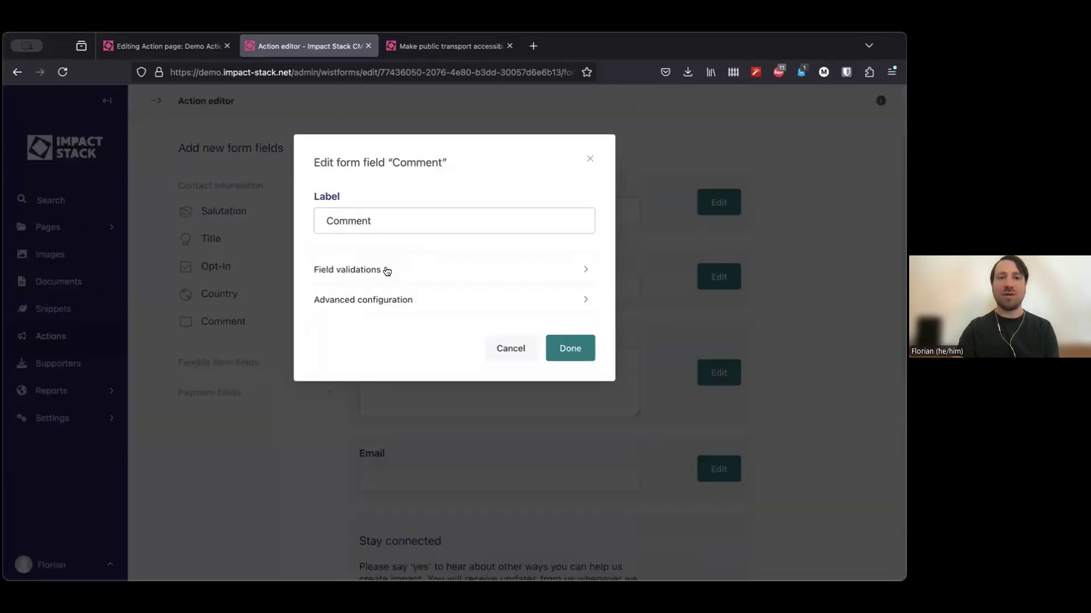
left_click(386, 271)
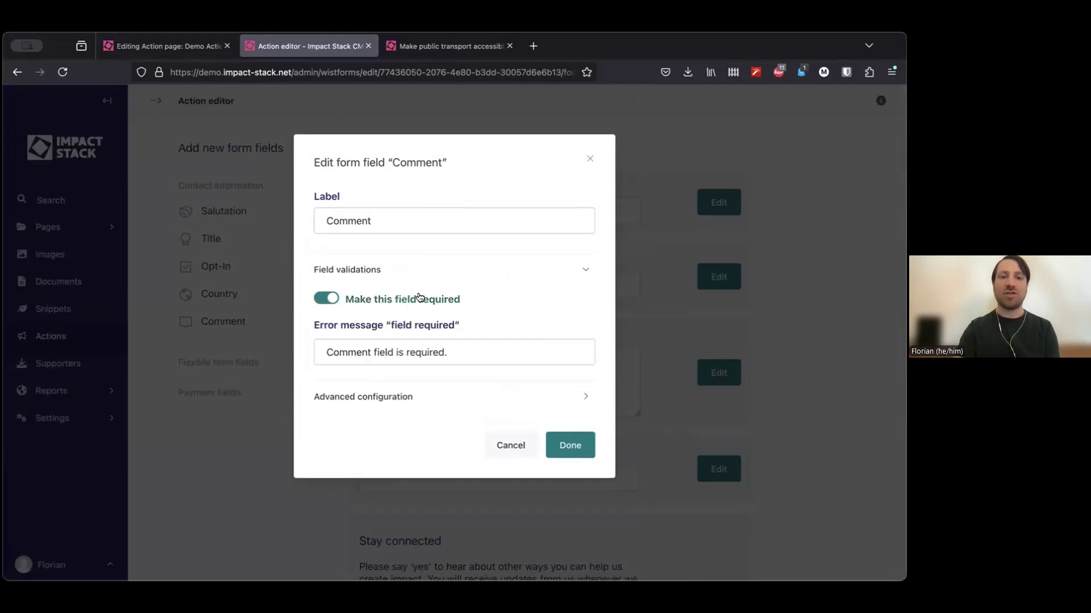
left_click_drag(459, 352, 303, 352)
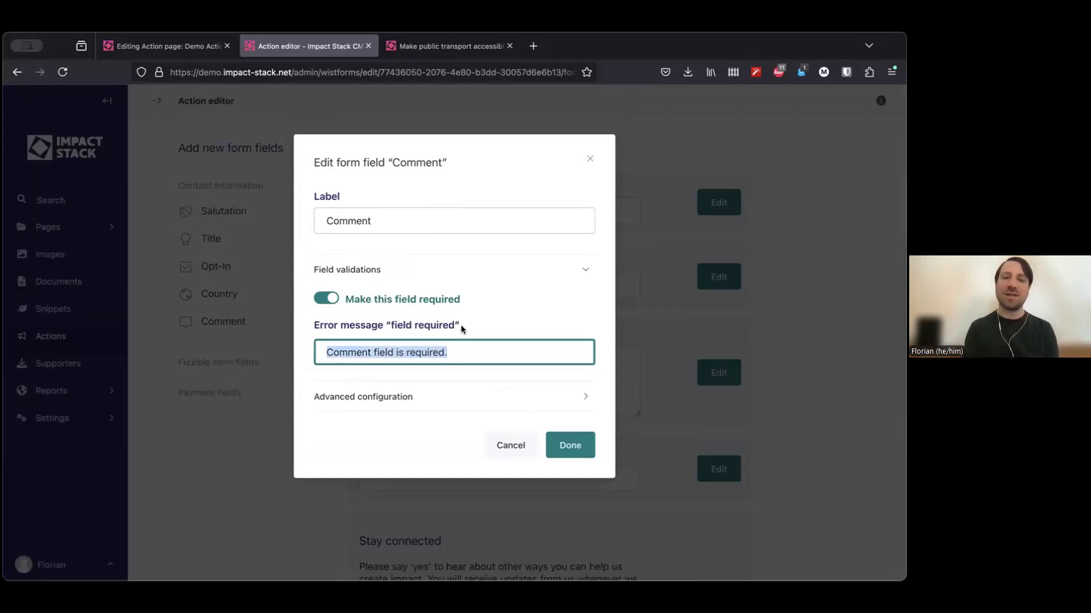
left_click(406, 353)
left_click_drag(453, 353, 321, 350)
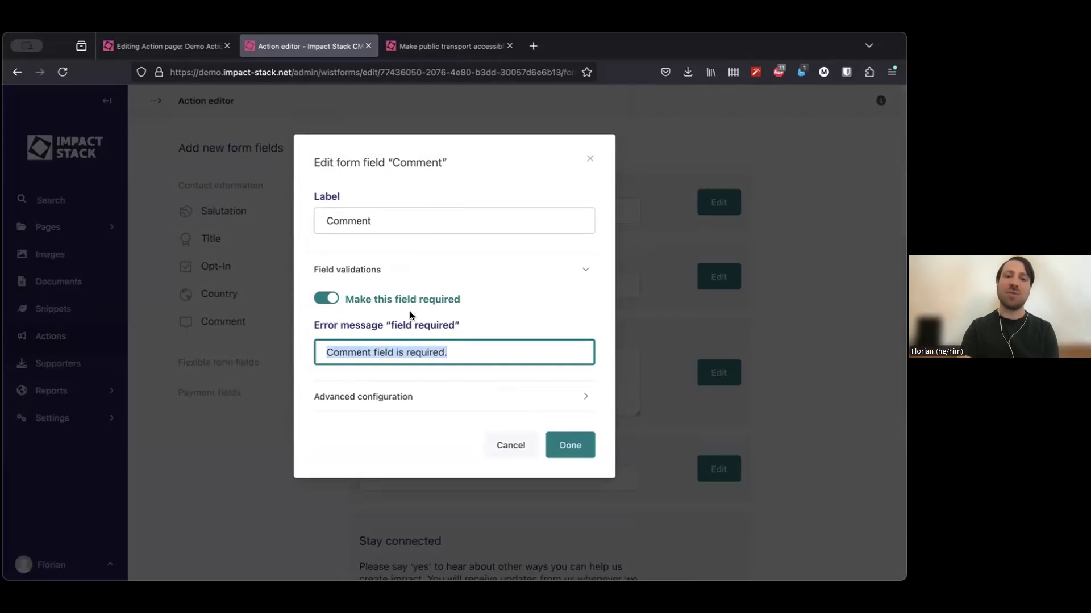
left_click(410, 312)
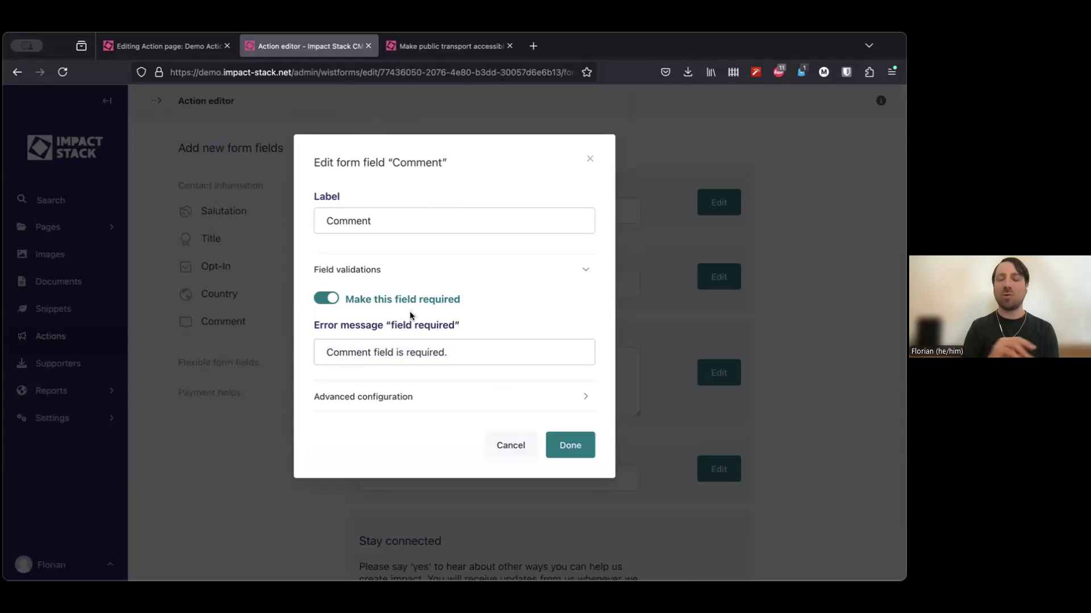
left_click(391, 348)
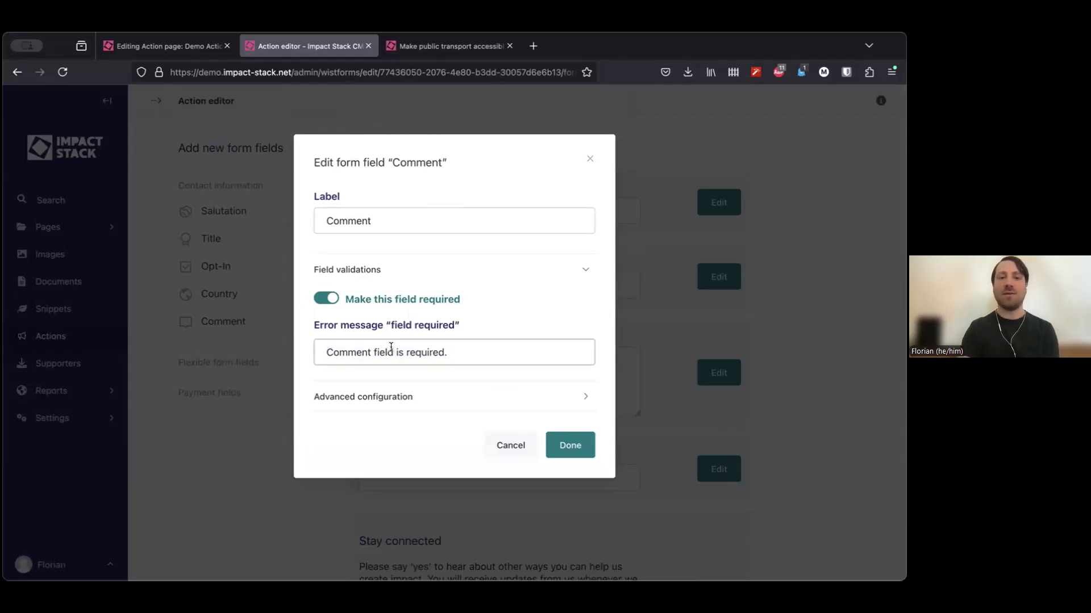
left_click_drag(453, 348, 291, 351)
left_click(499, 297)
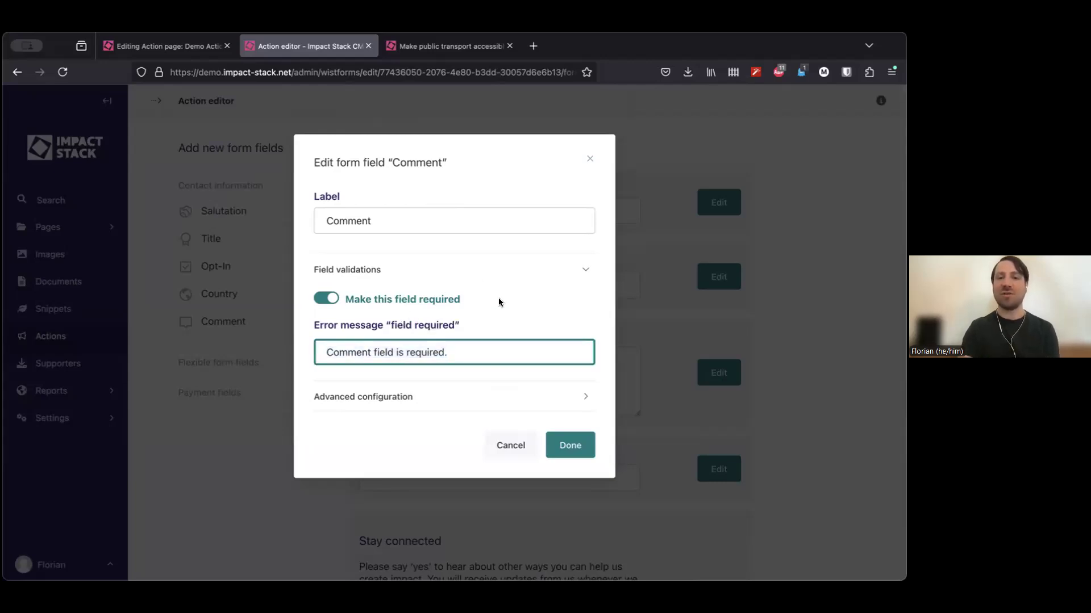
left_click(334, 298)
left_click(507, 388)
Add a Donation amount payment field at the top of the form, above First name.
scroll(513, 309, "down", 2)
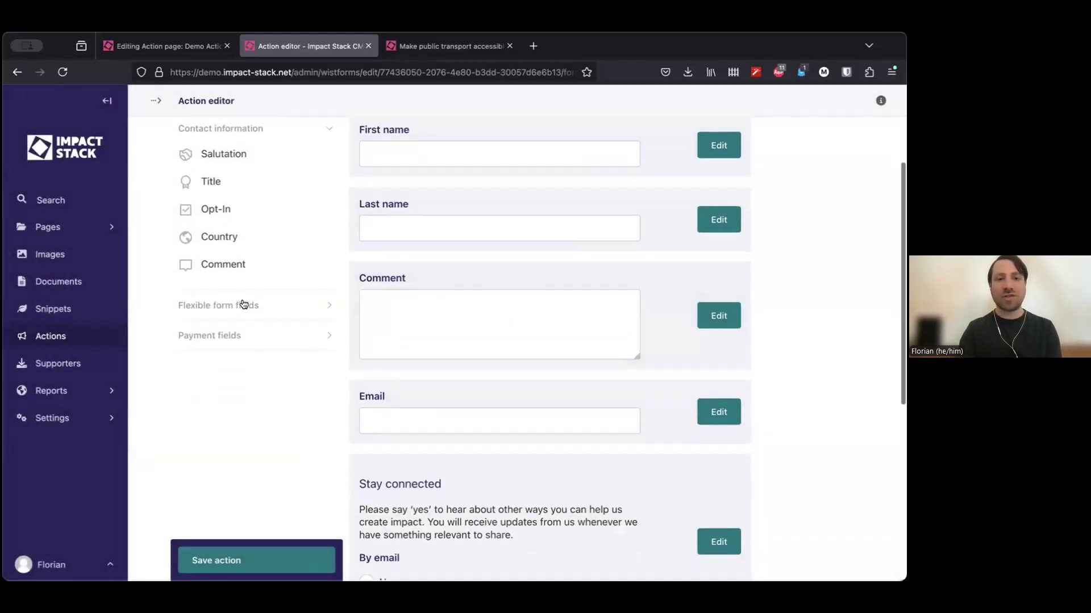
left_click(233, 336)
scroll(433, 266, "up", 3)
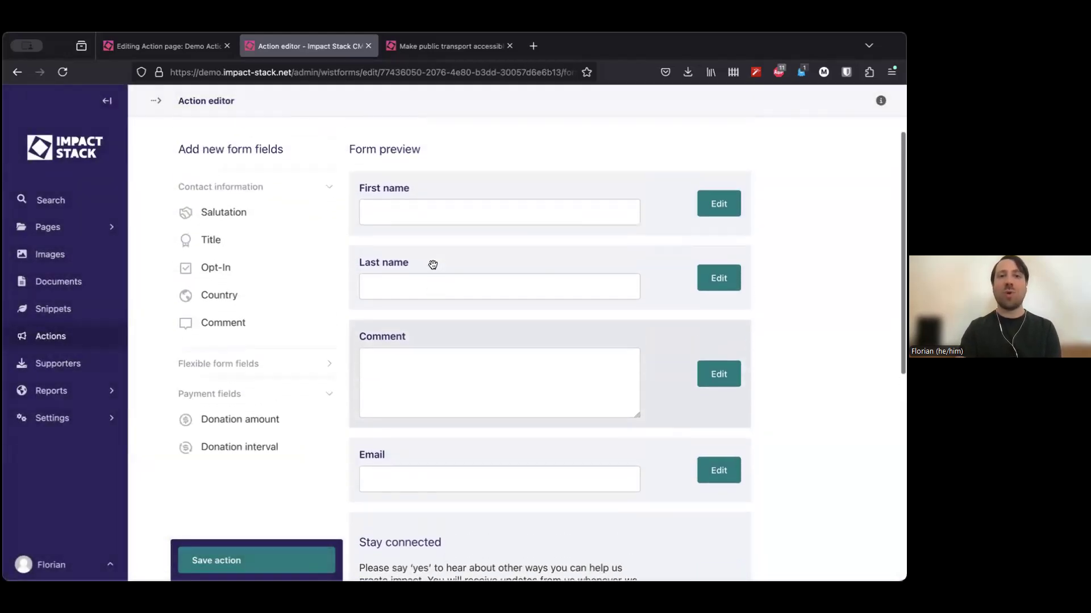
scroll(432, 269, "down", 1)
scroll(433, 269, "down", 3)
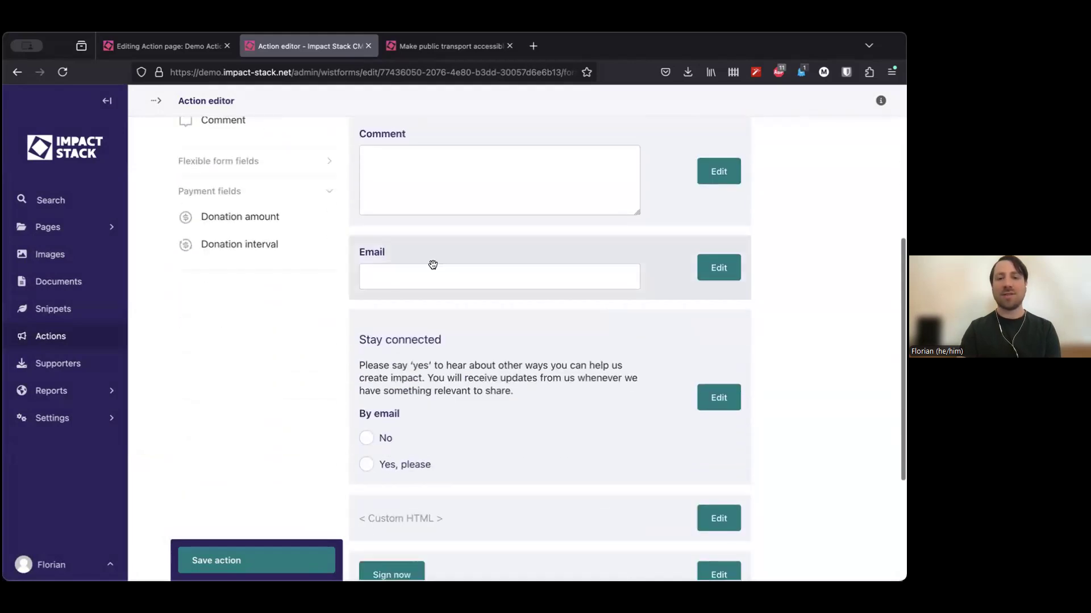
scroll(433, 265, "up", 4)
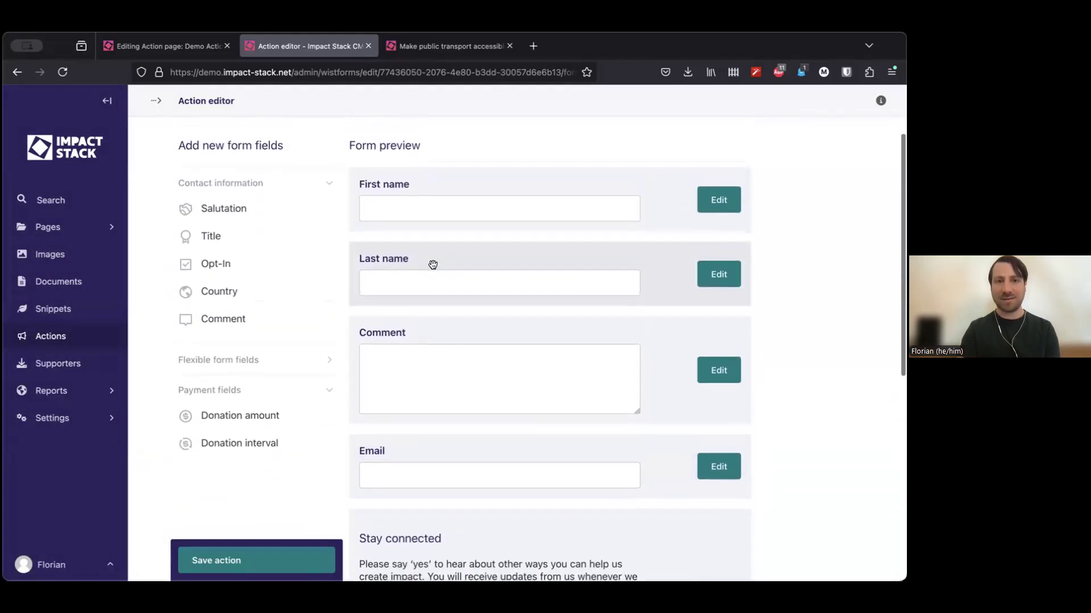
scroll(433, 266, "down", 1)
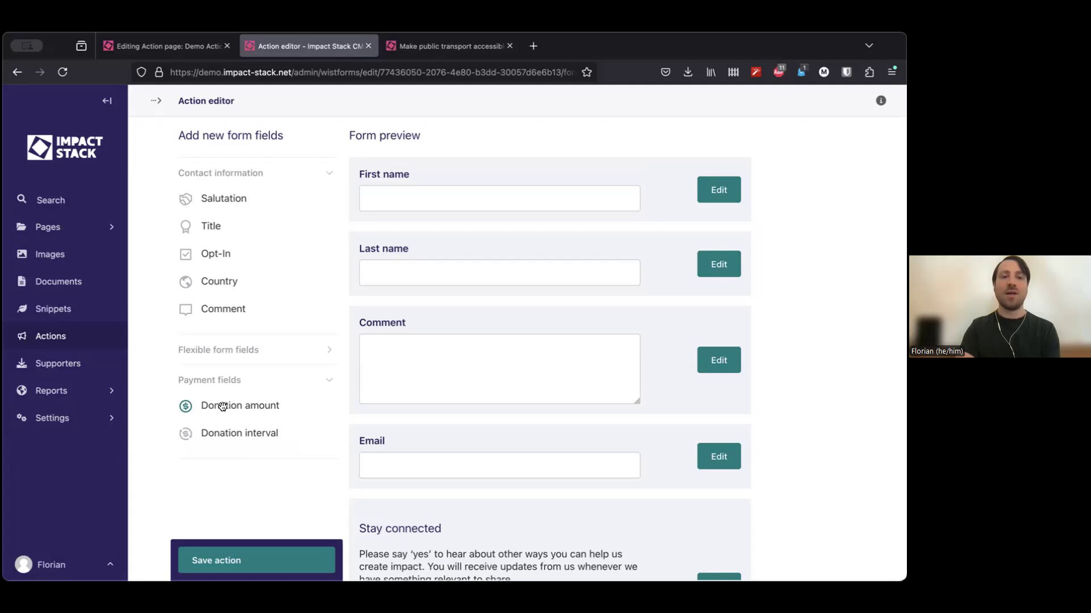
left_click_drag(222, 406, 469, 173)
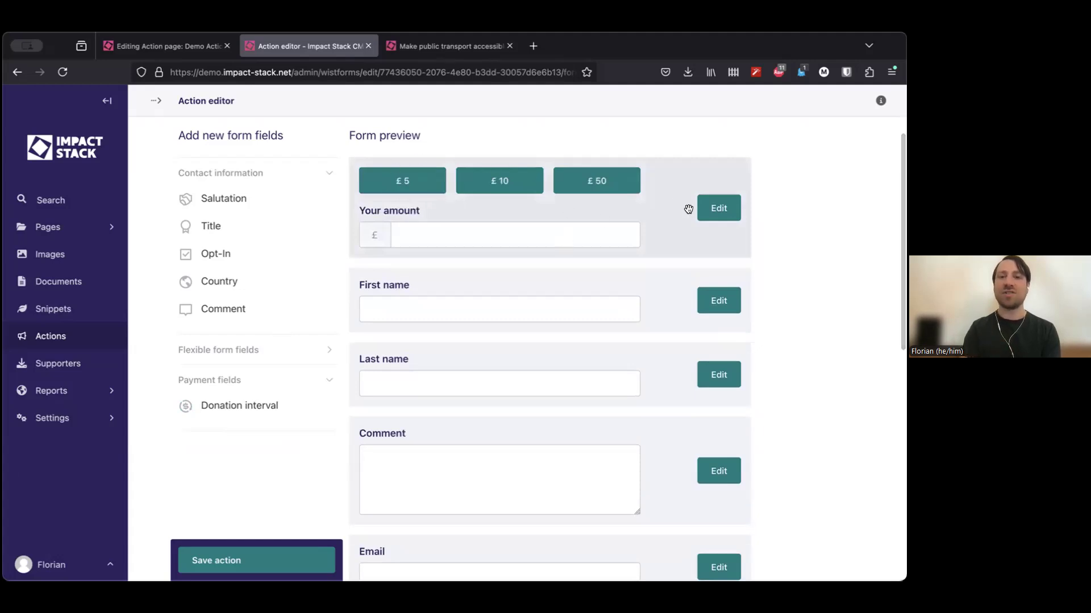
In the donation amount field's settings, set the first suggested amount to £5 and the second to £12.
left_click(716, 214)
scroll(493, 241, "down", 1)
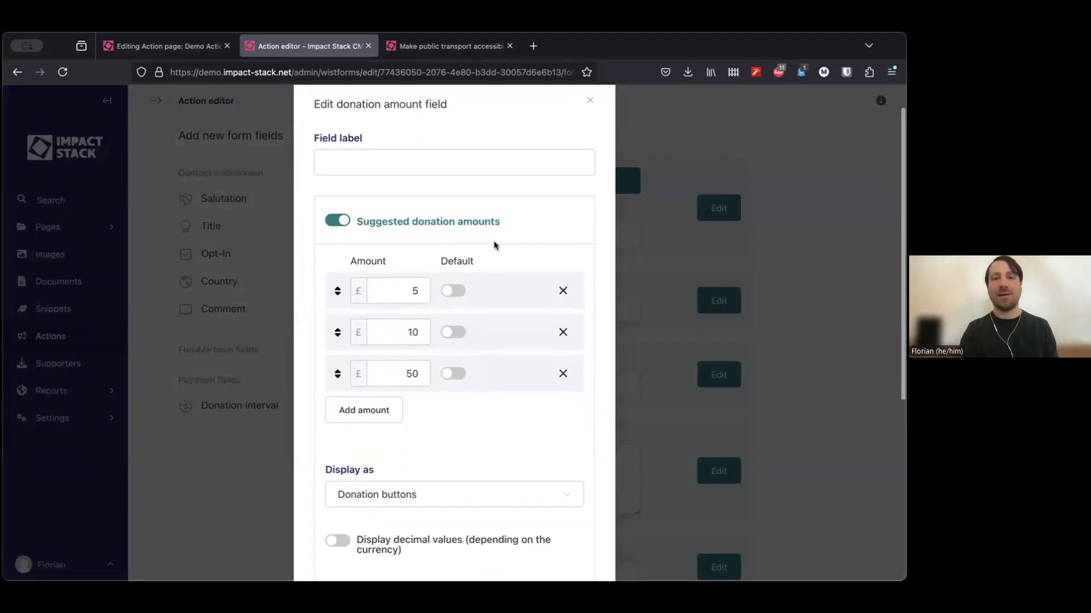
left_click(428, 159)
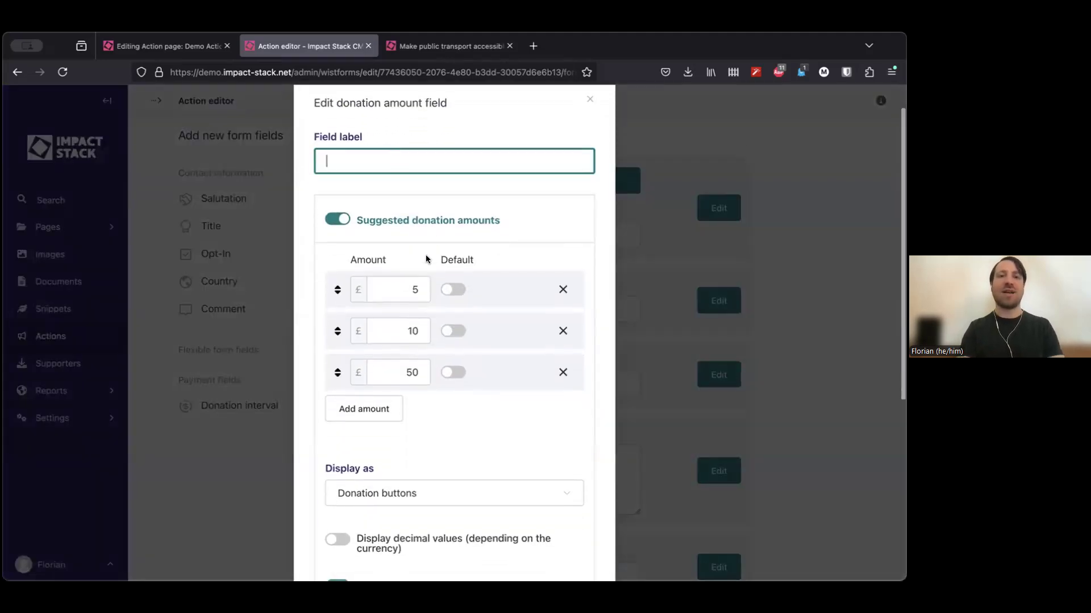
scroll(426, 259, "down", 1)
double_click(400, 253)
type("7")
key("Tab")
type("12")
left_click(494, 299)
double_click(413, 300)
left_click(501, 295)
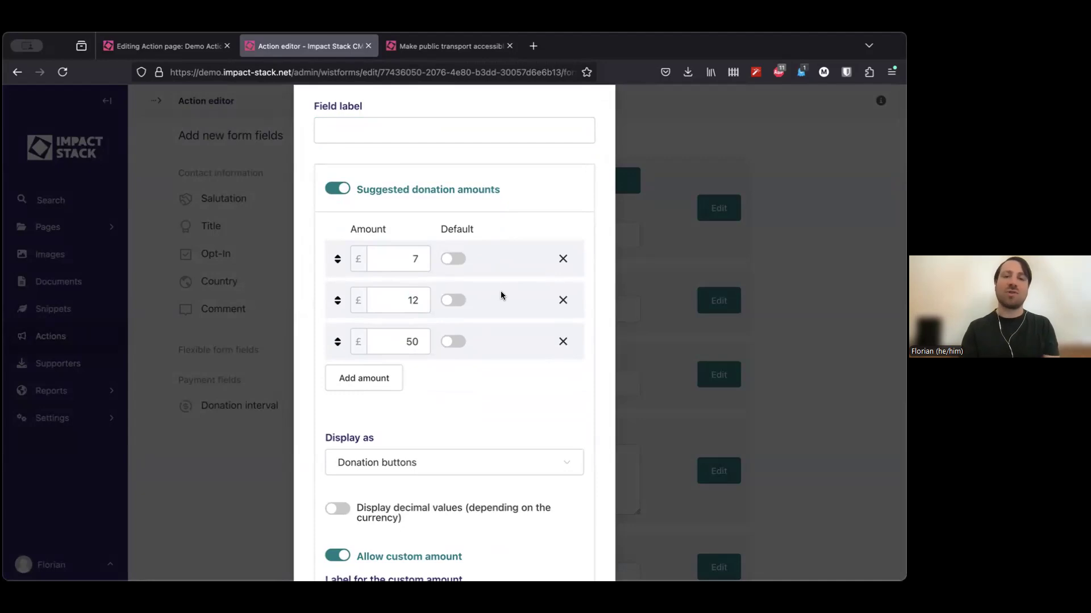
double_click(403, 258)
type("5")
Try adding a fourth suggested donation amount of £75 and remove it again.
left_click(398, 378)
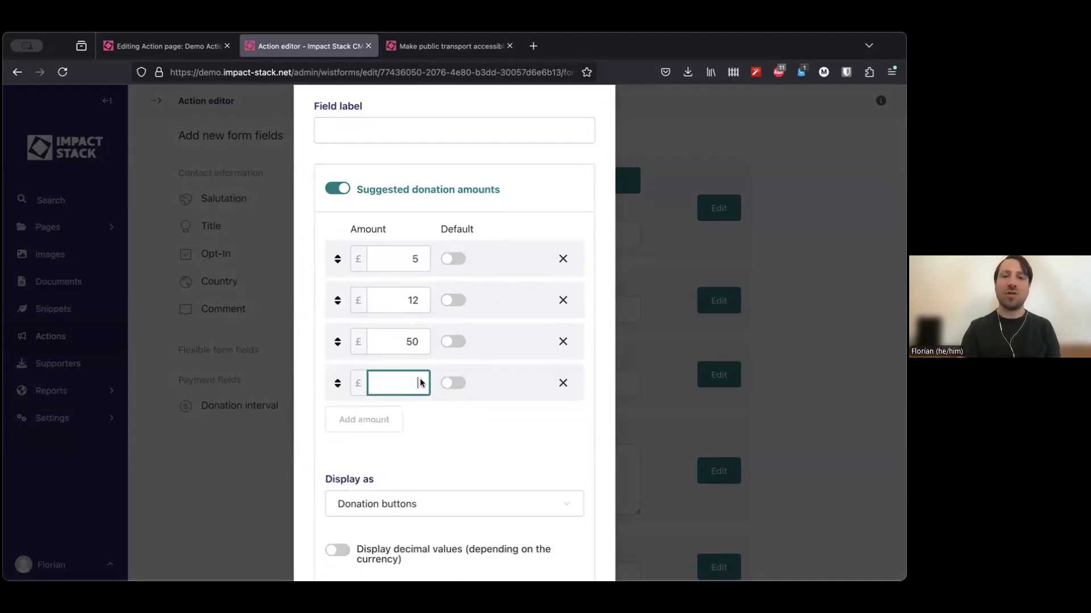
type("75")
left_click(343, 384)
mouse_move(330, 387)
left_mouse_down()
mouse_move(326, 314)
mouse_move(336, 402)
left_mouse_up()
scroll(467, 410, "down", 2)
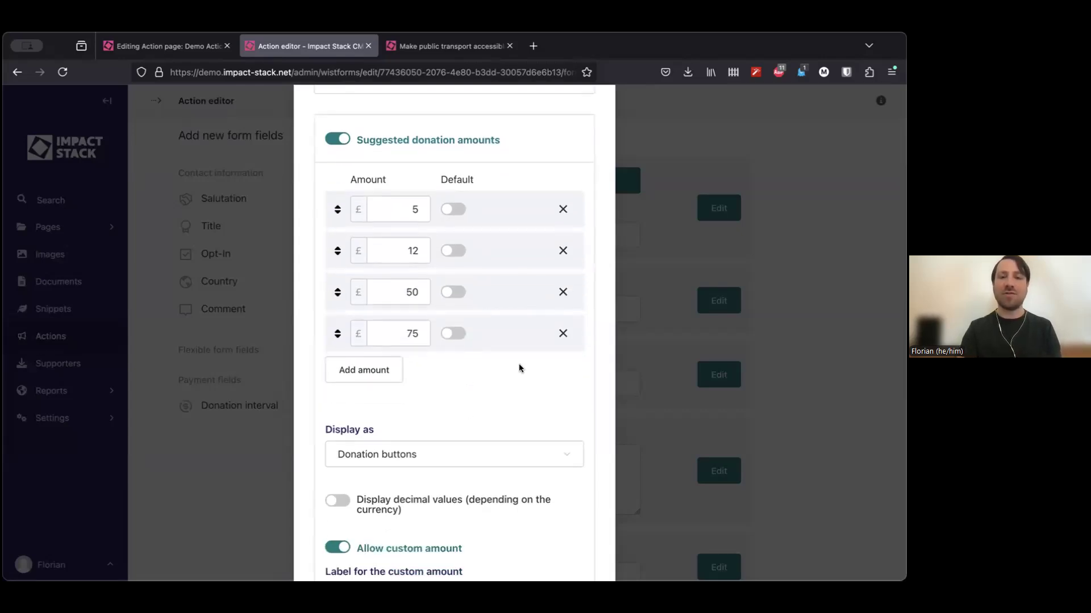
left_click(563, 333)
Review the donation amount field's display options and custom amount label, and apply the field settings.
scroll(502, 358, "down", 3)
left_click(443, 339)
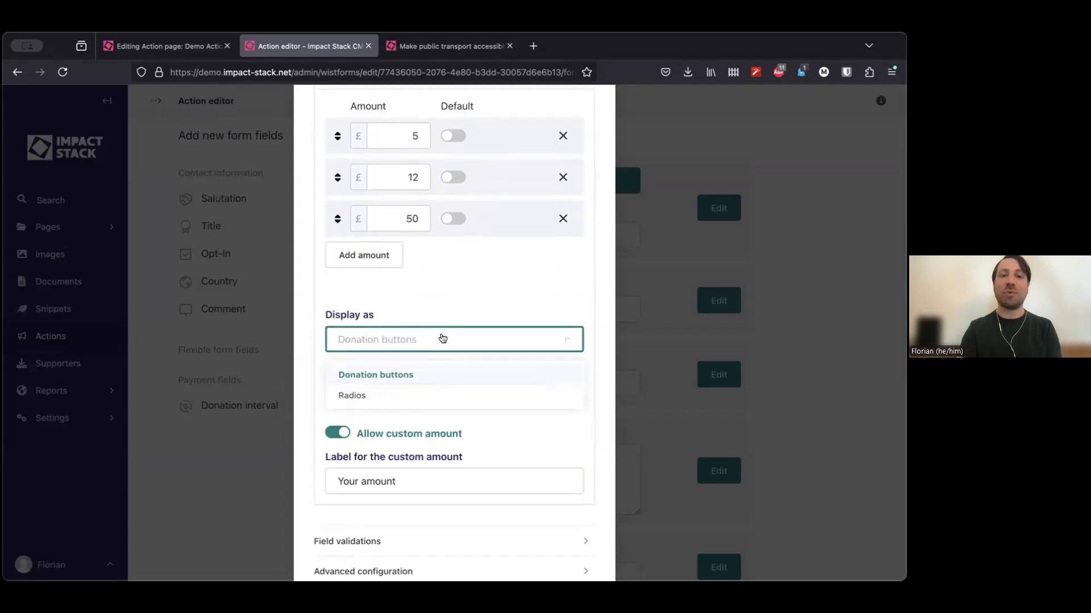
left_click(451, 301)
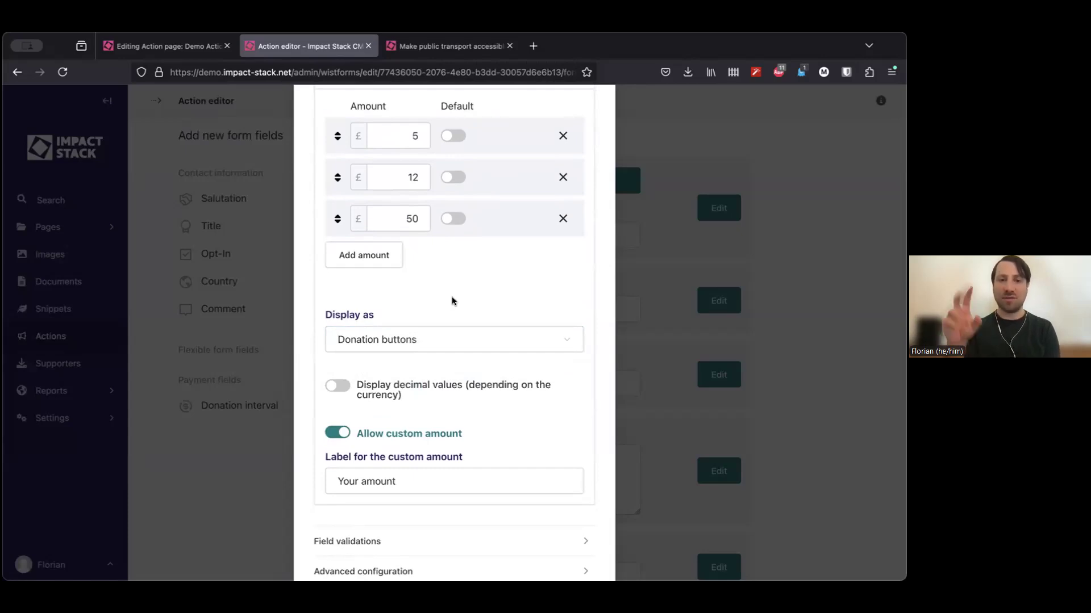
scroll(453, 301, "down", 2)
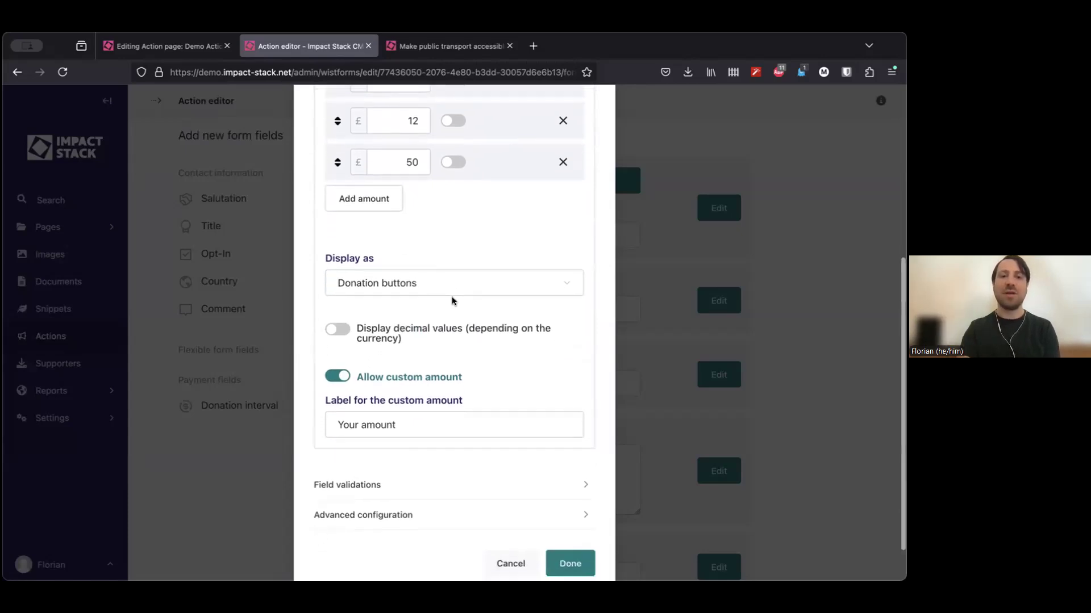
triple_click(384, 412)
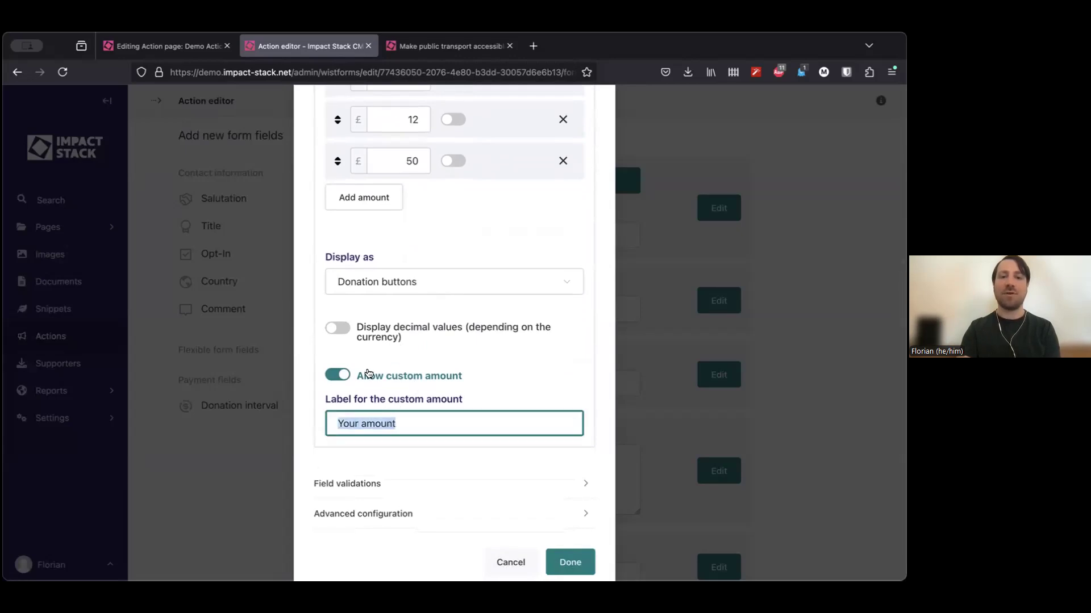
left_click(437, 344)
scroll(471, 347, "down", 1)
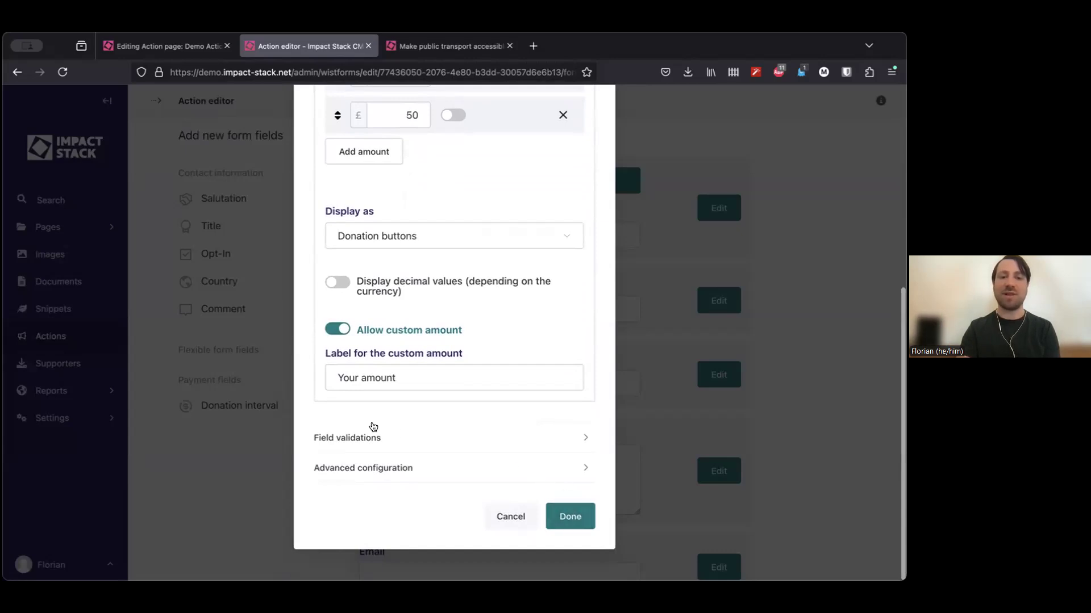
left_click(574, 516)
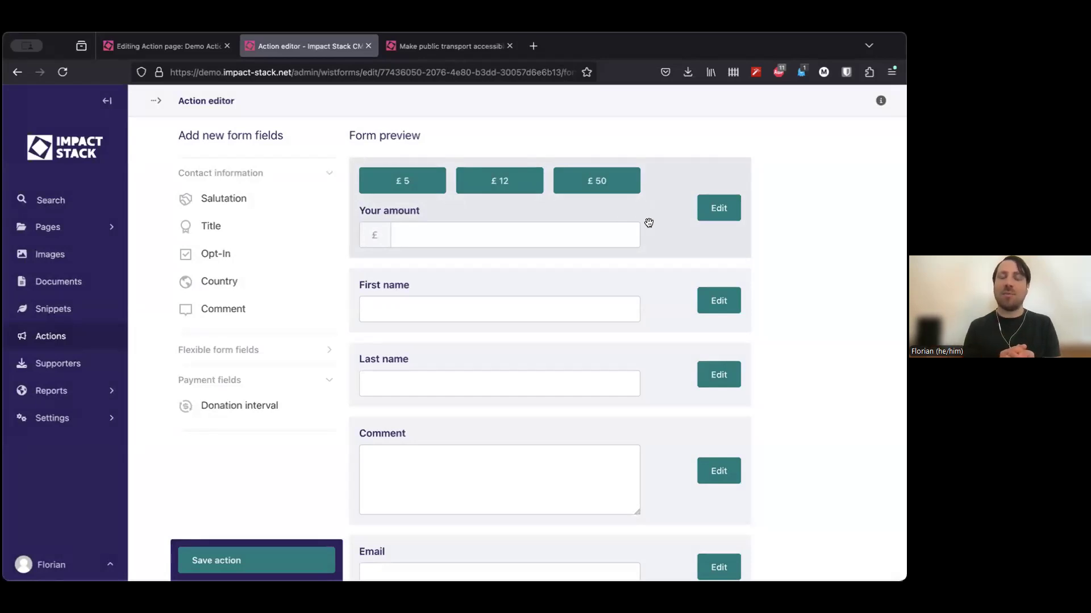
In the action's Emails step, insert the Donation amount merge tag in a new paragraph ending the thank you email's content.
scroll(648, 222, "up", 3)
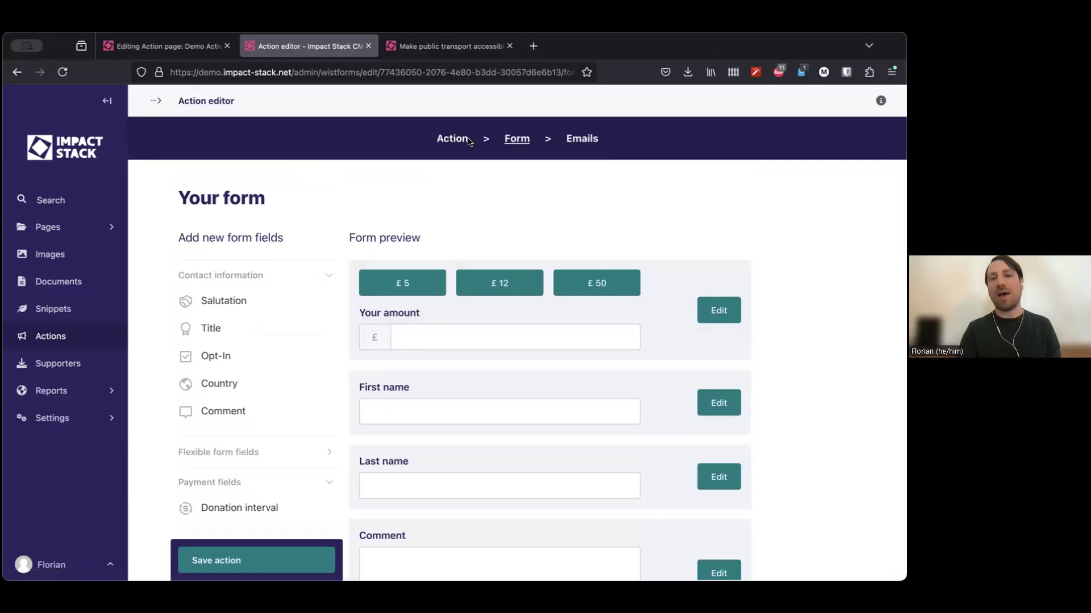
left_click(582, 136)
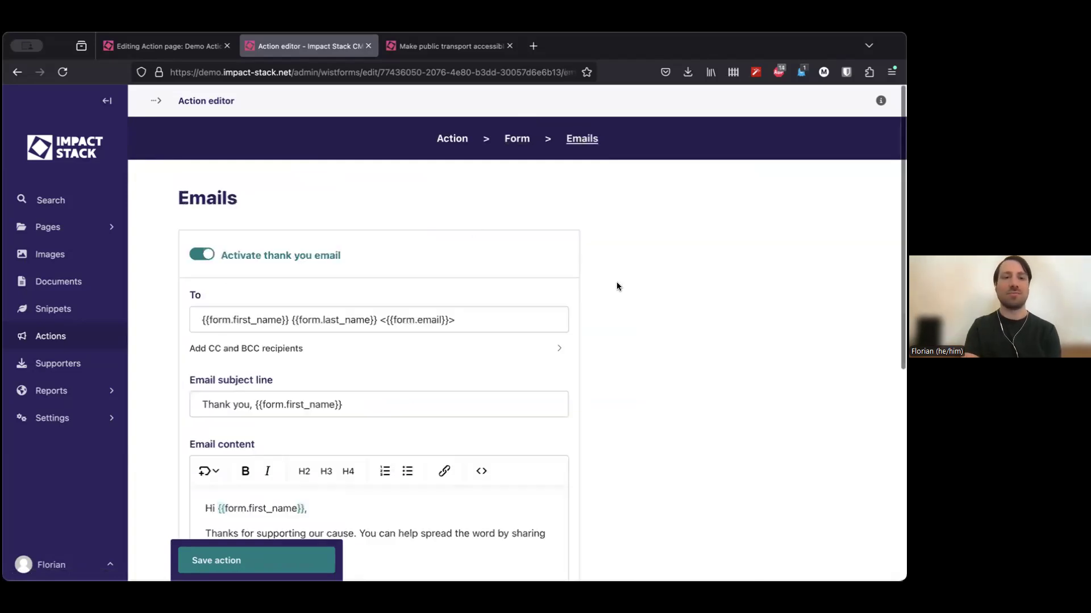
scroll(554, 233, "down", 1)
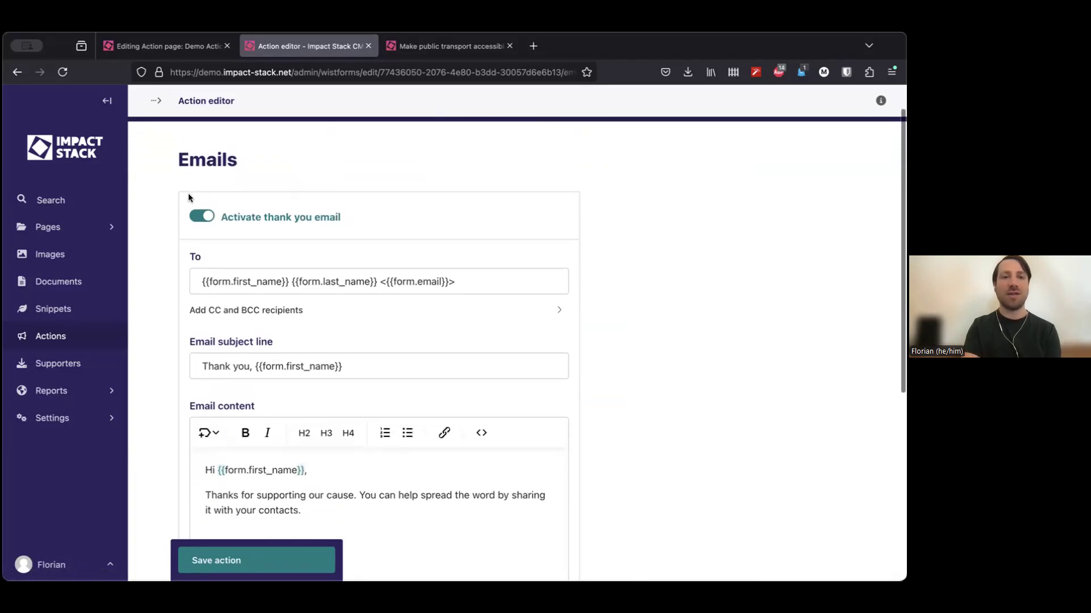
scroll(491, 249, "down", 4)
left_click(326, 339)
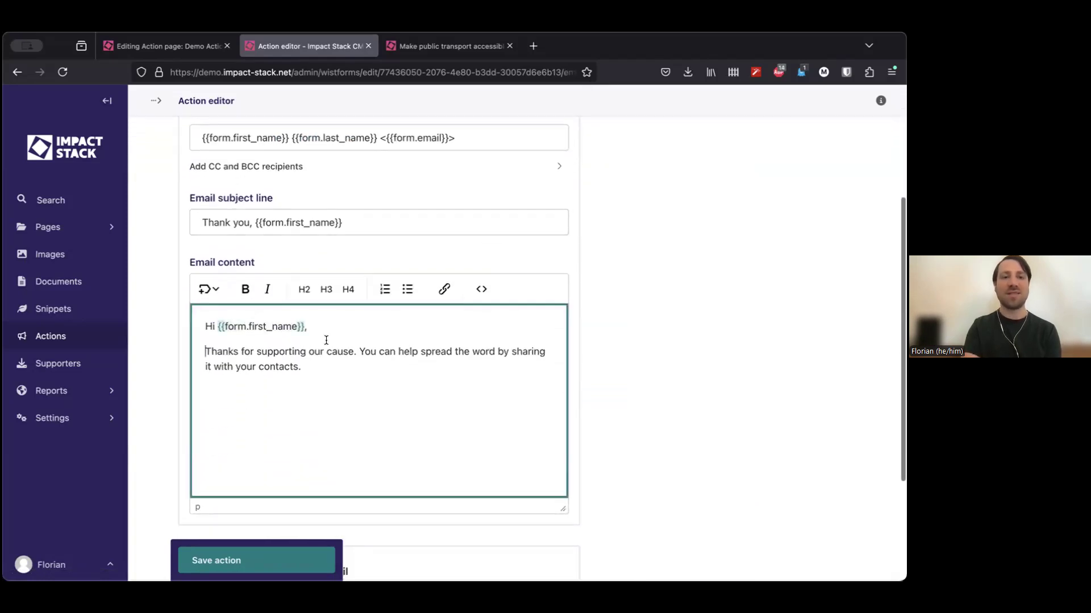
key("Return")
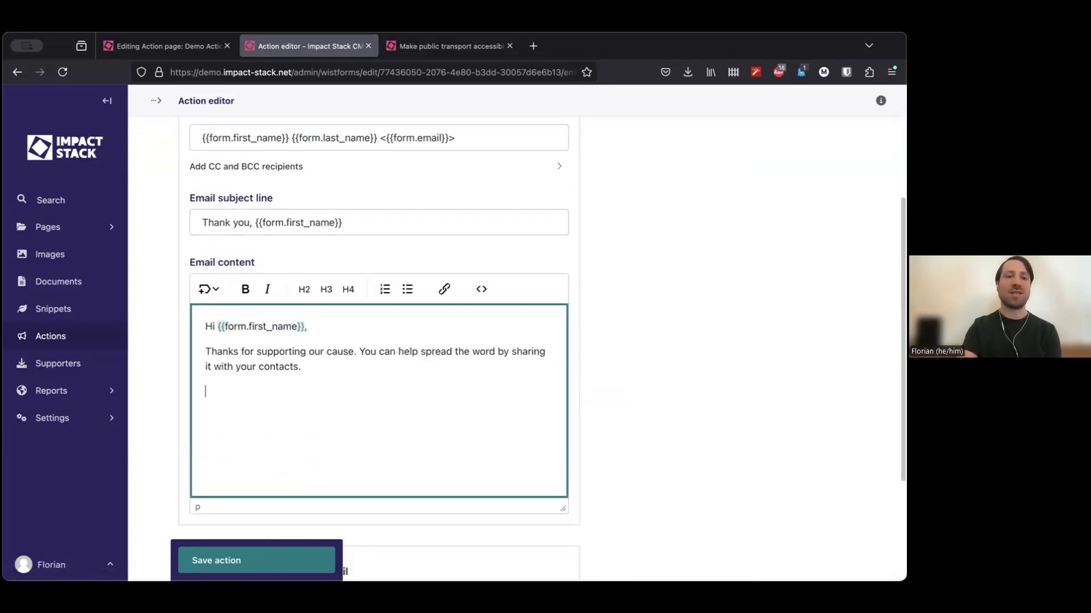
left_click(210, 282)
mouse_move(263, 340)
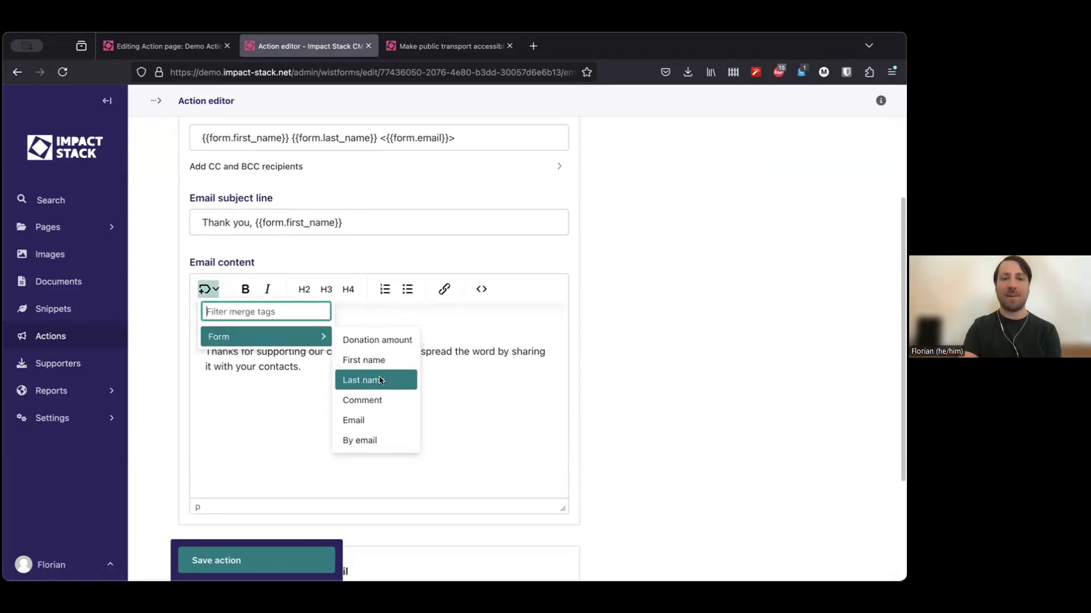
left_click(377, 340)
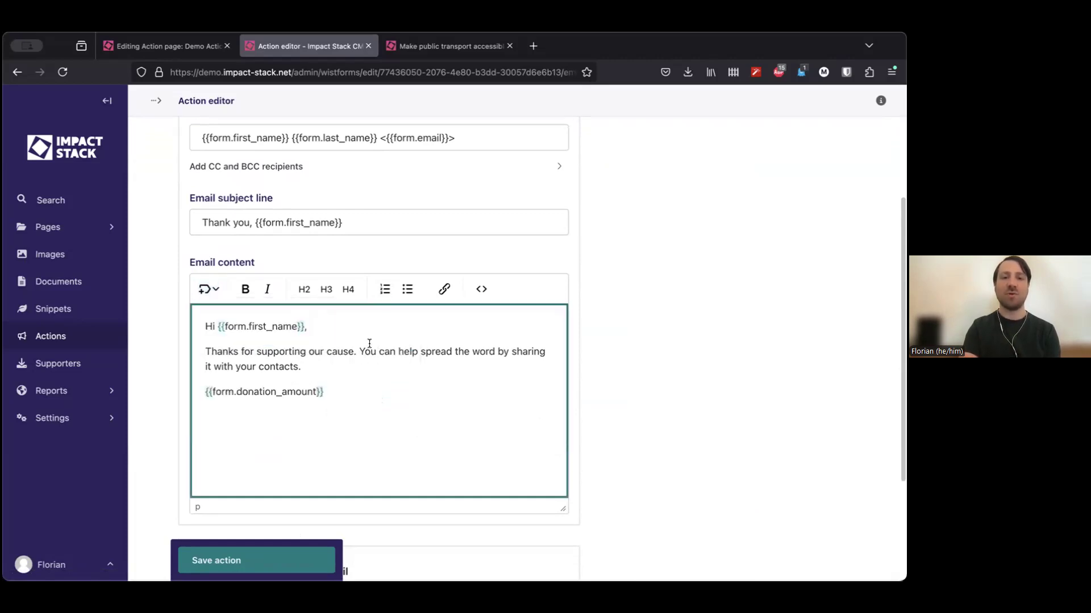
Complete the sentence around the donation amount tag to read "Thank you for donating {{form.donation_amount}} today.".
left_click(206, 290)
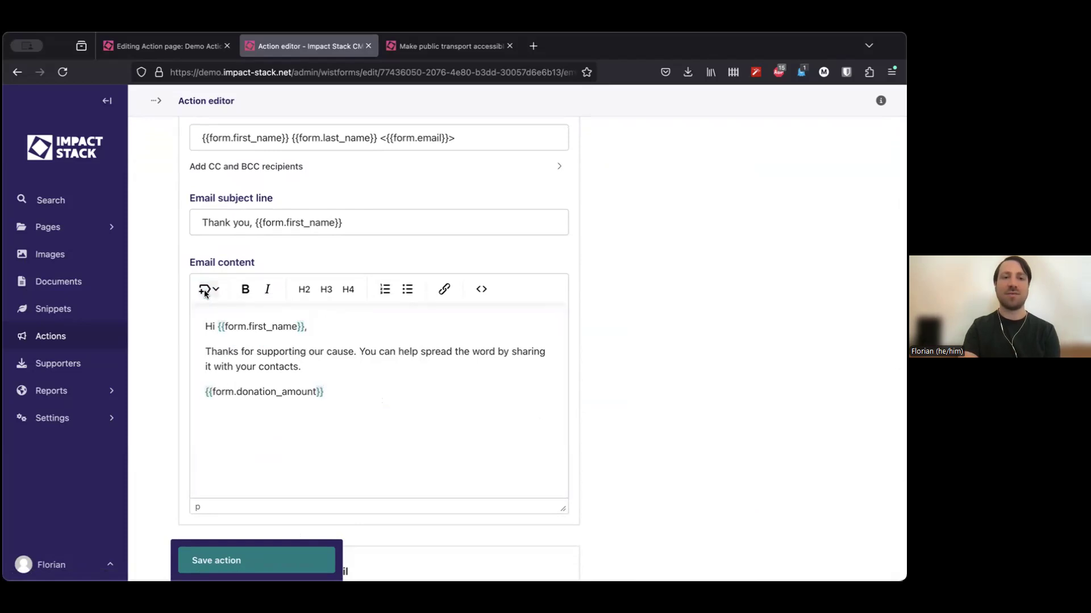
left_click(206, 289)
left_click(202, 399)
left_click(205, 393)
left_click(205, 393)
type("Thank you for do")
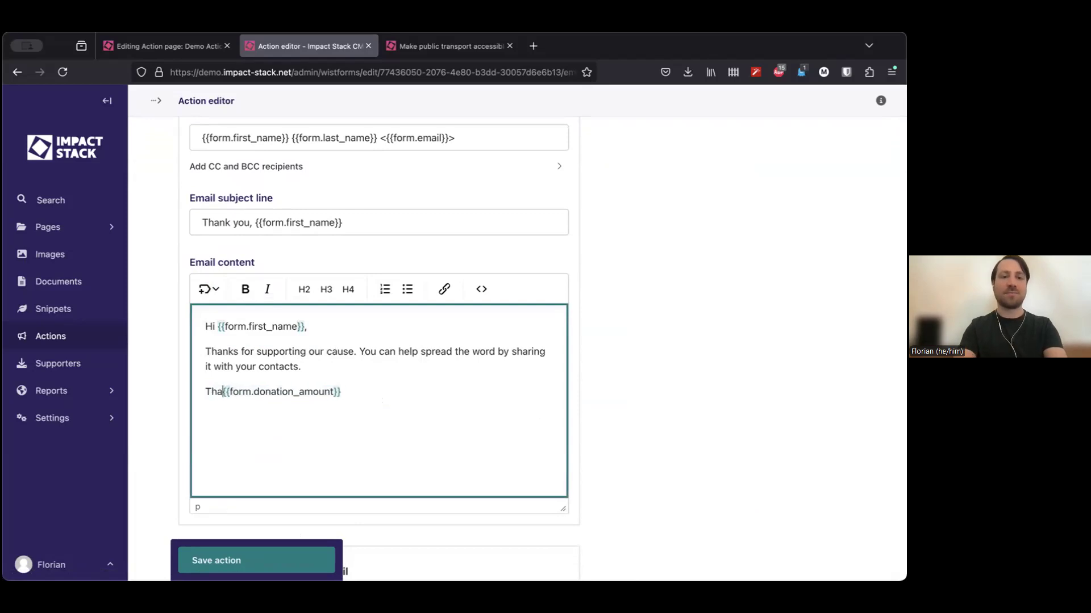
type("nating")
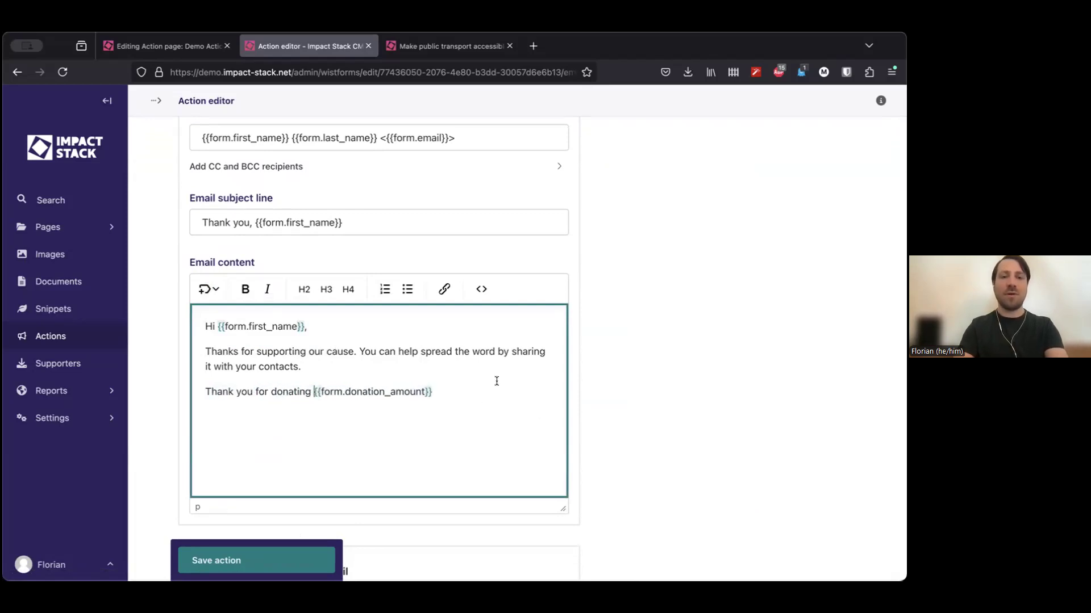
left_click(468, 392)
type("today.")
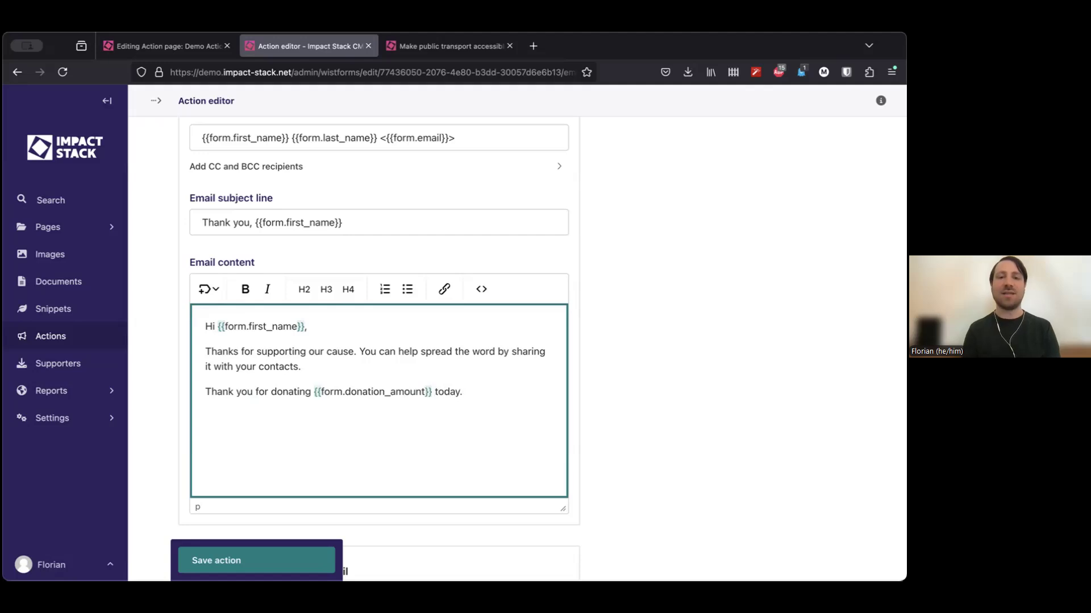
left_click(588, 338)
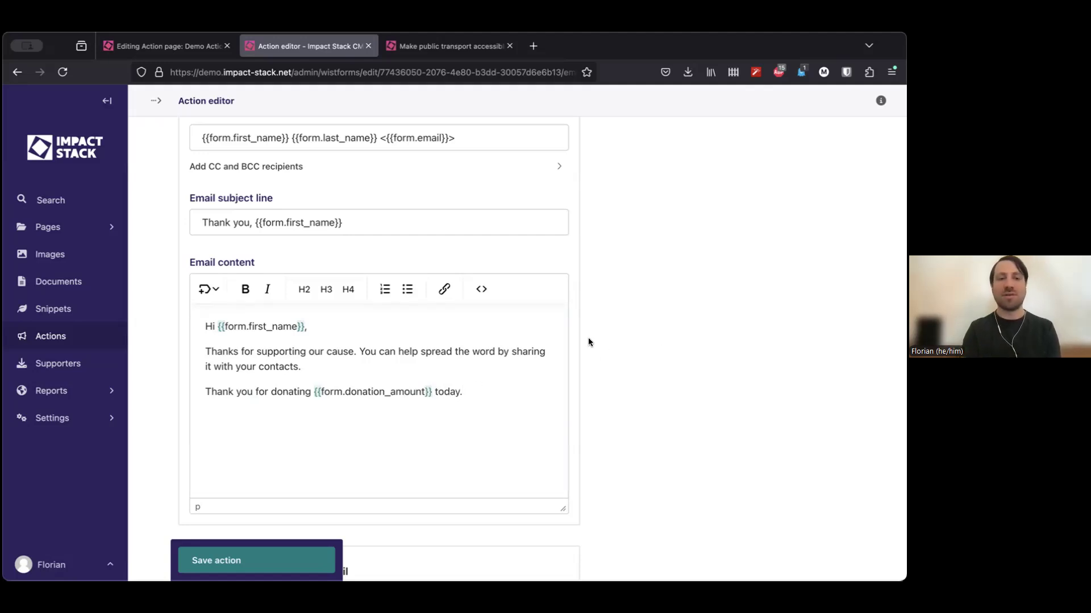
scroll(589, 340, "down", 2)
scroll(586, 336, "up", 1)
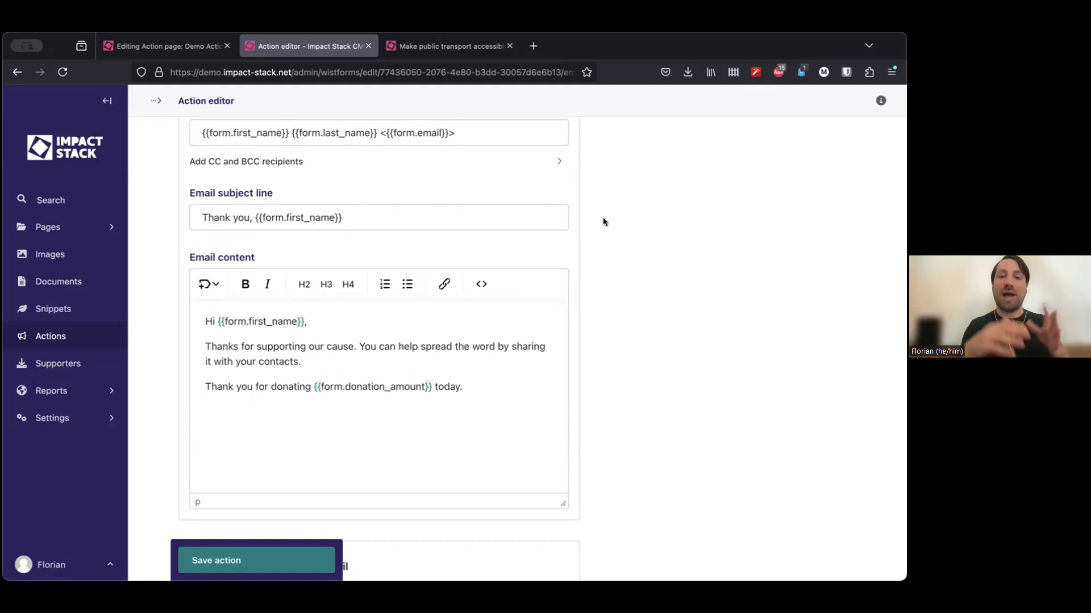
scroll(603, 221, "up", 3)
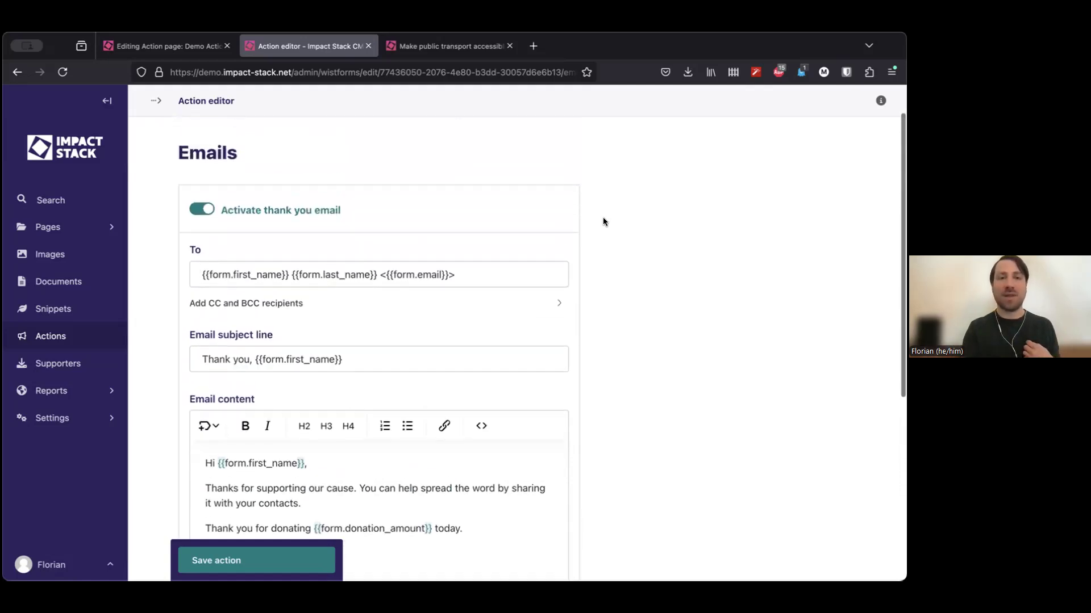
scroll(602, 221, "up", 1)
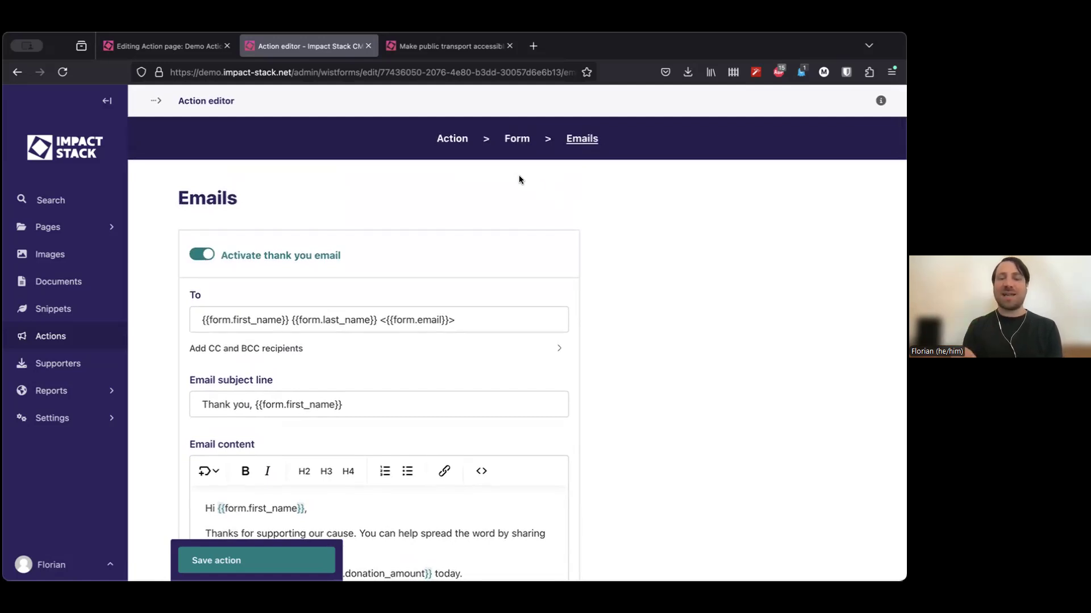
Switch to the published accessible public transport page and examine its petition form and page content.
left_click(446, 47)
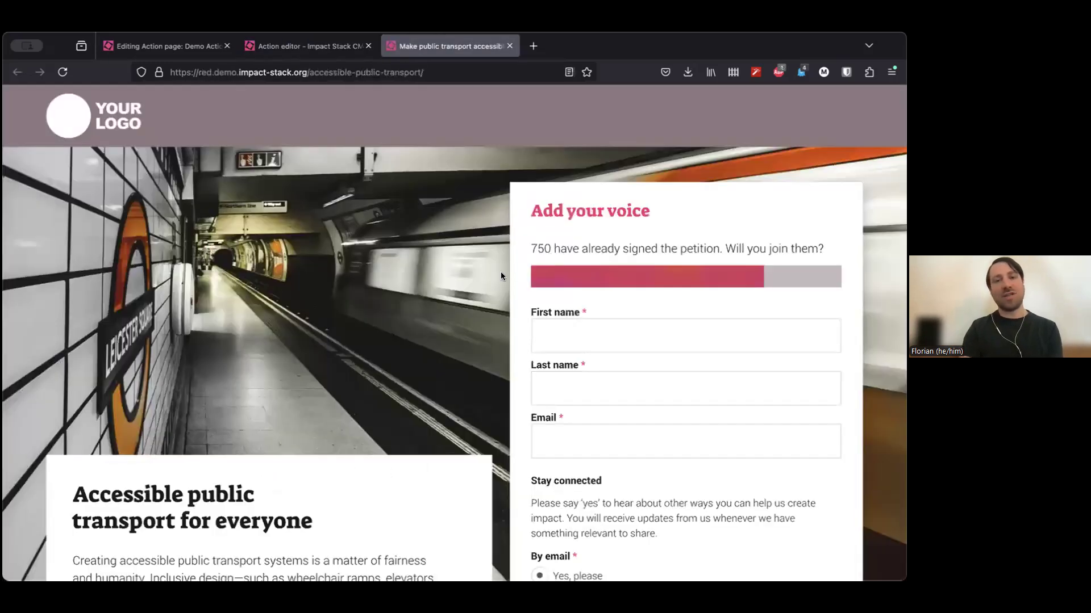
scroll(500, 276, "down", 3)
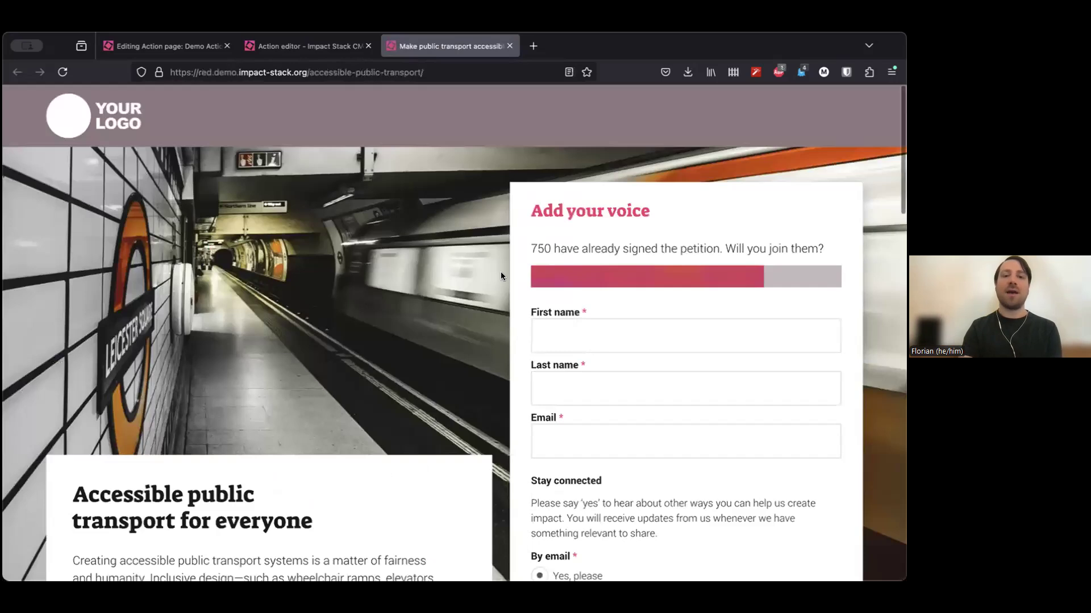
scroll(500, 277, "down", 1)
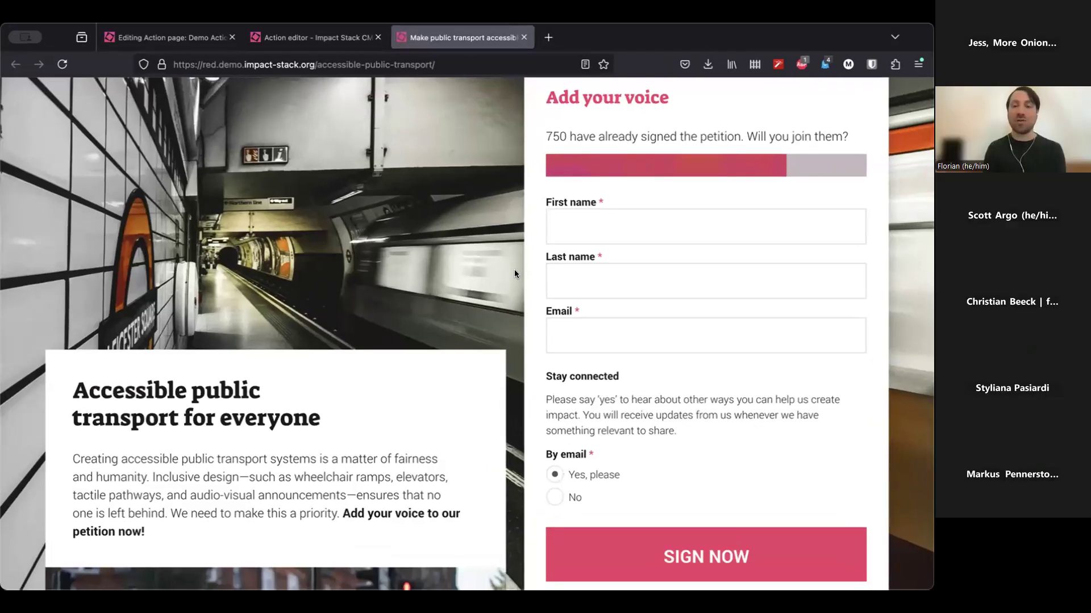
scroll(515, 274, "down", 6)
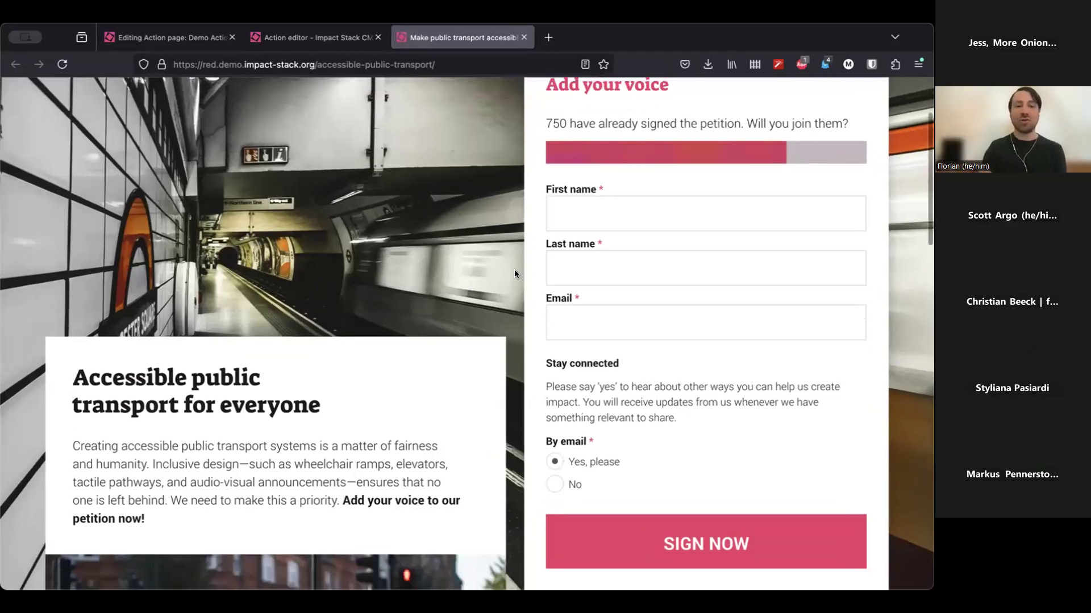